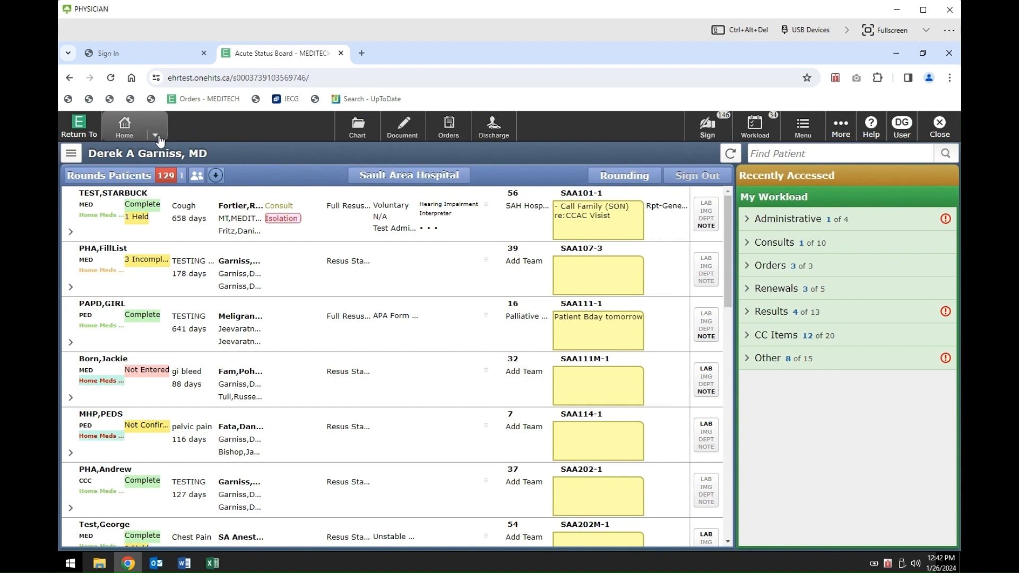
Switch the home screen to Ambulatory Clinical Home and return to the Acute Status Board.
click(156, 137)
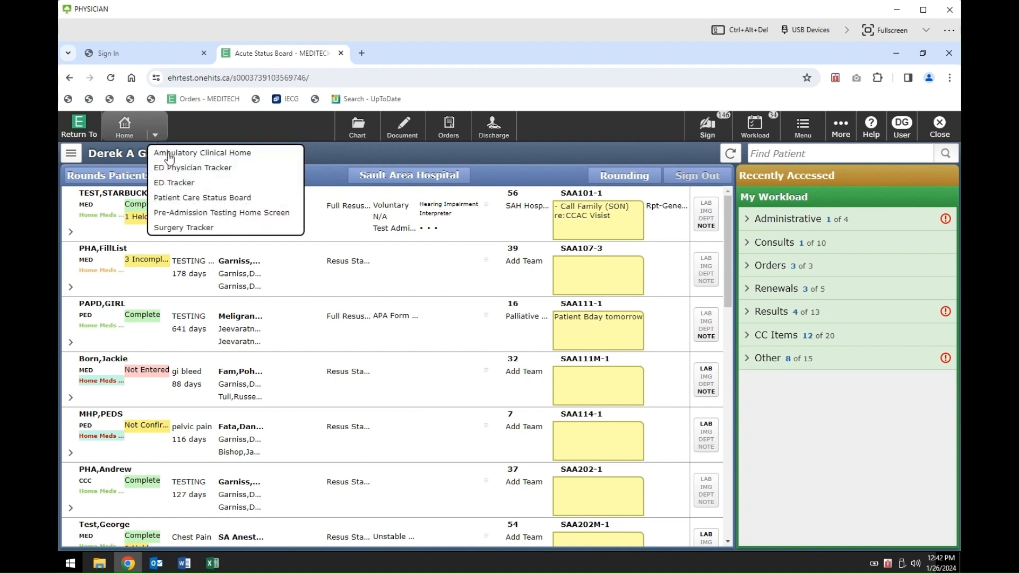
click(240, 156)
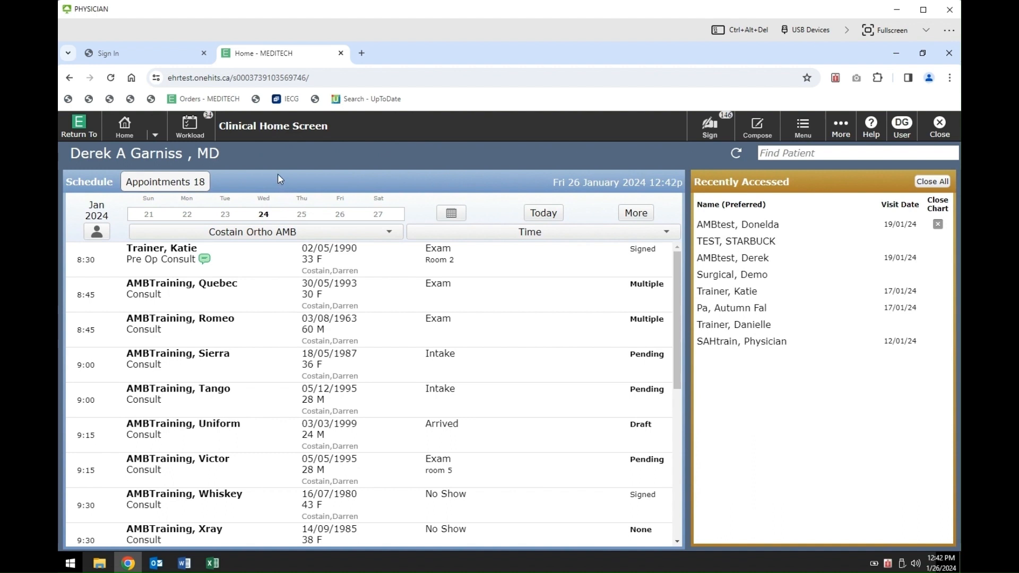
click(155, 136)
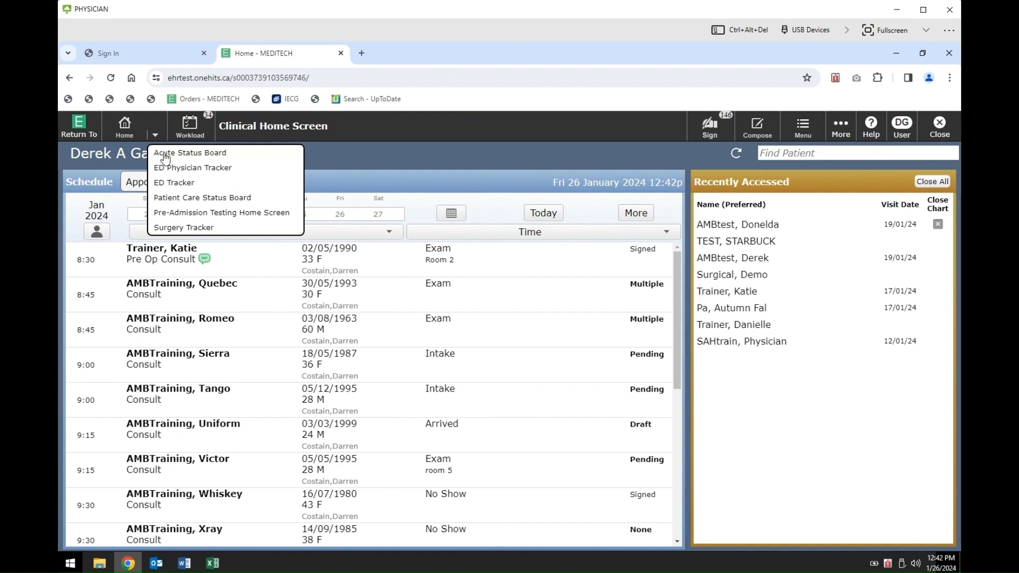
click(183, 155)
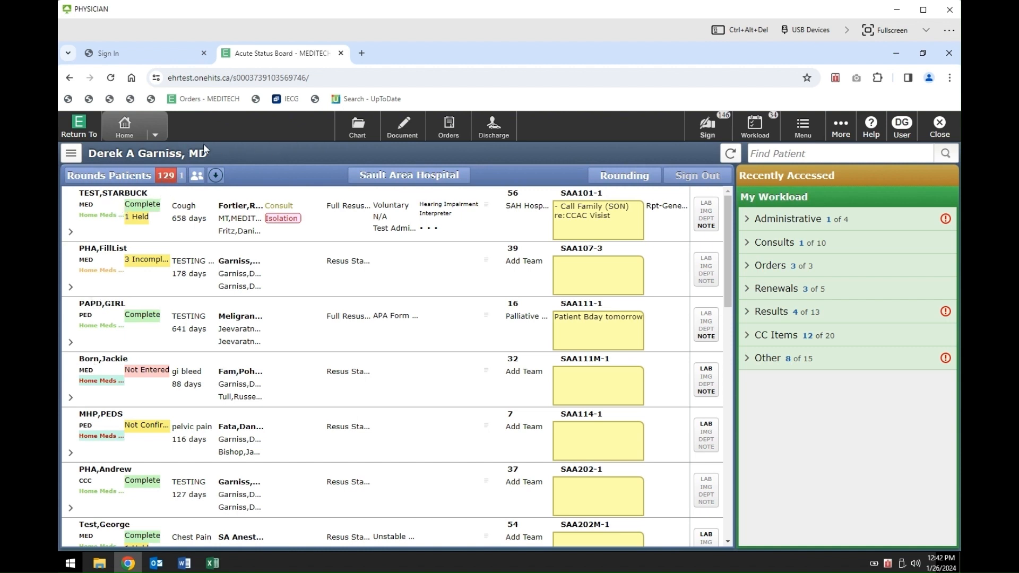
Change the home screen from the Acute Status Board to Ambulatory Clinical Home.
click(155, 136)
click(155, 137)
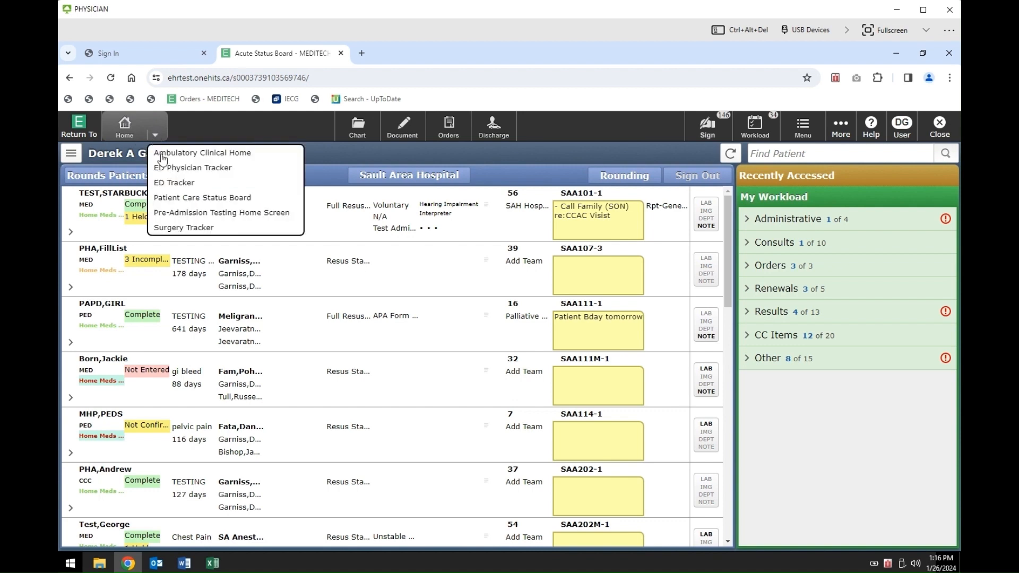
click(185, 154)
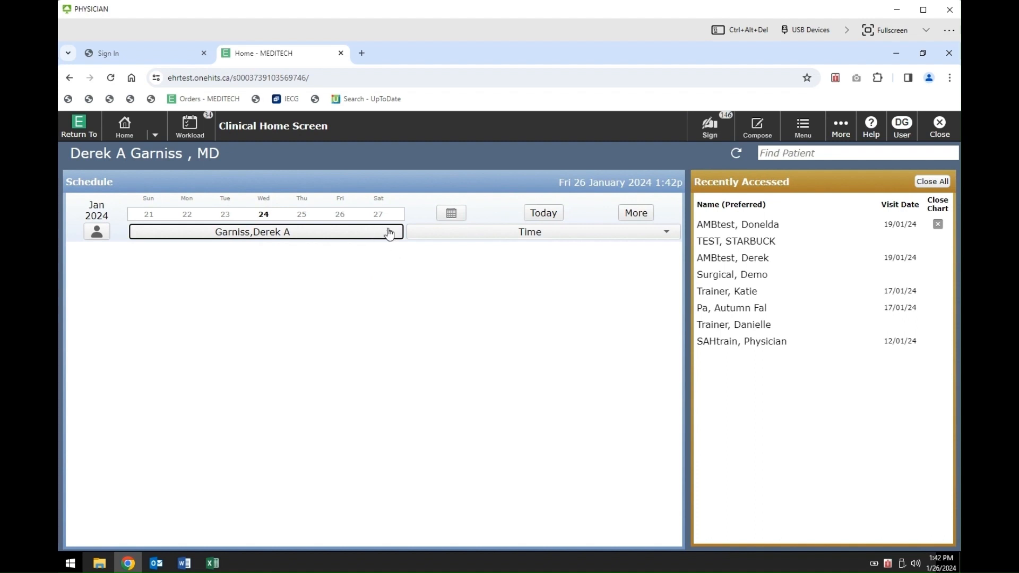
Find the surgeon's Ortho AMB clinic in the schedule's resource list by surname and display that clinic's appointments.
click(354, 238)
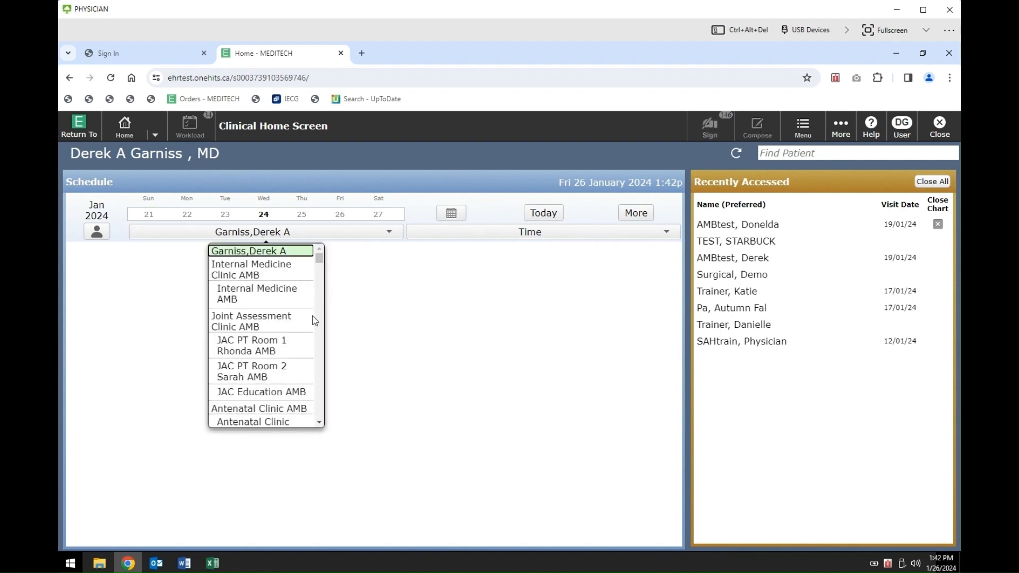
scroll(267, 304, down, 4)
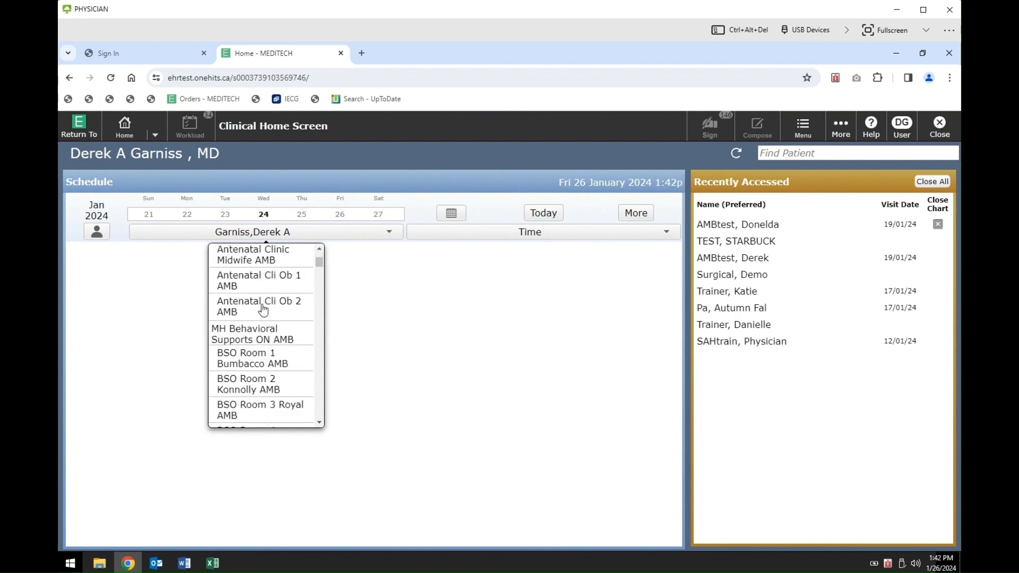
scroll(263, 309, down, 5)
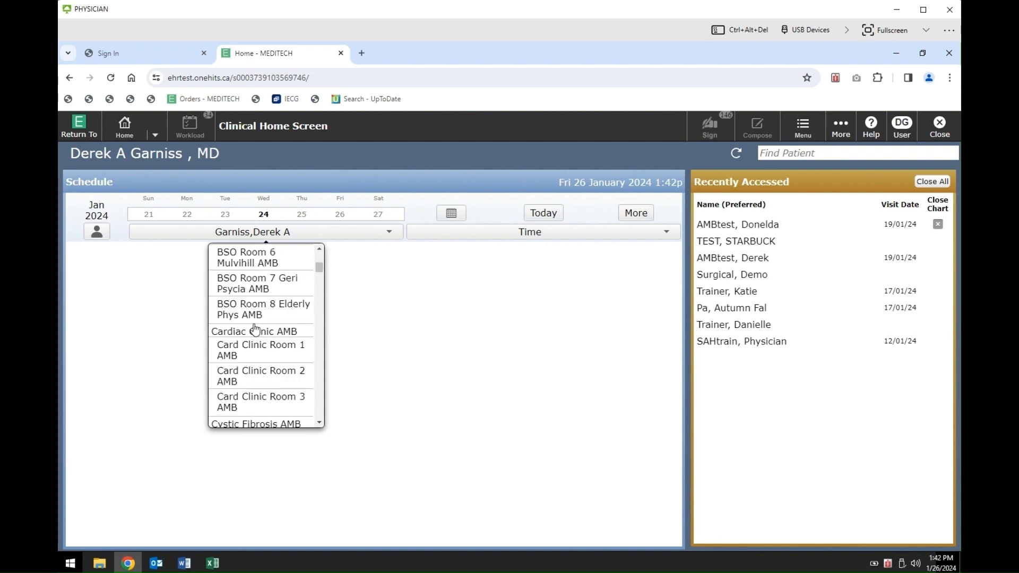
scroll(257, 321, up, 3)
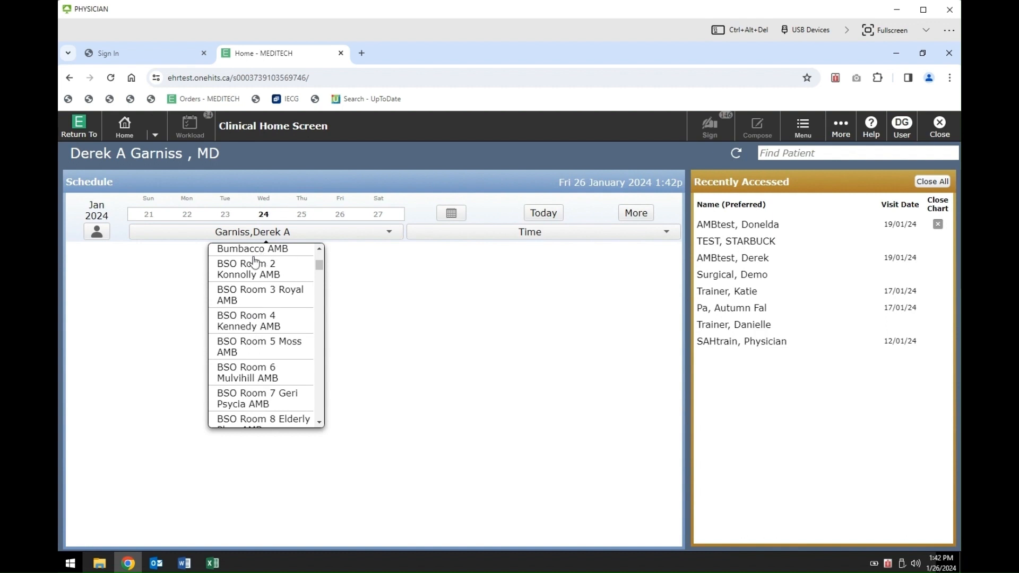
key(ctrl+f)
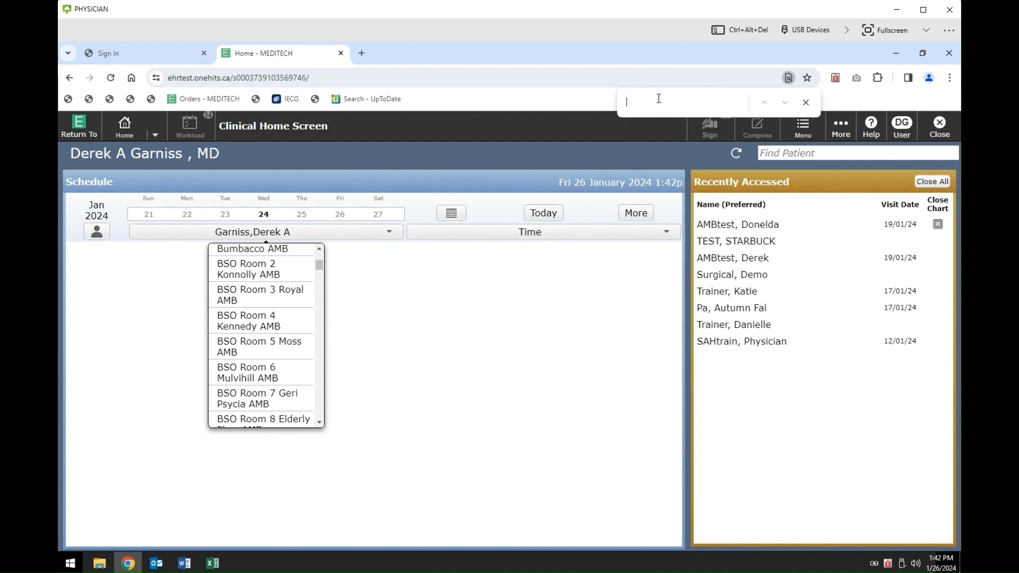
text(costain)
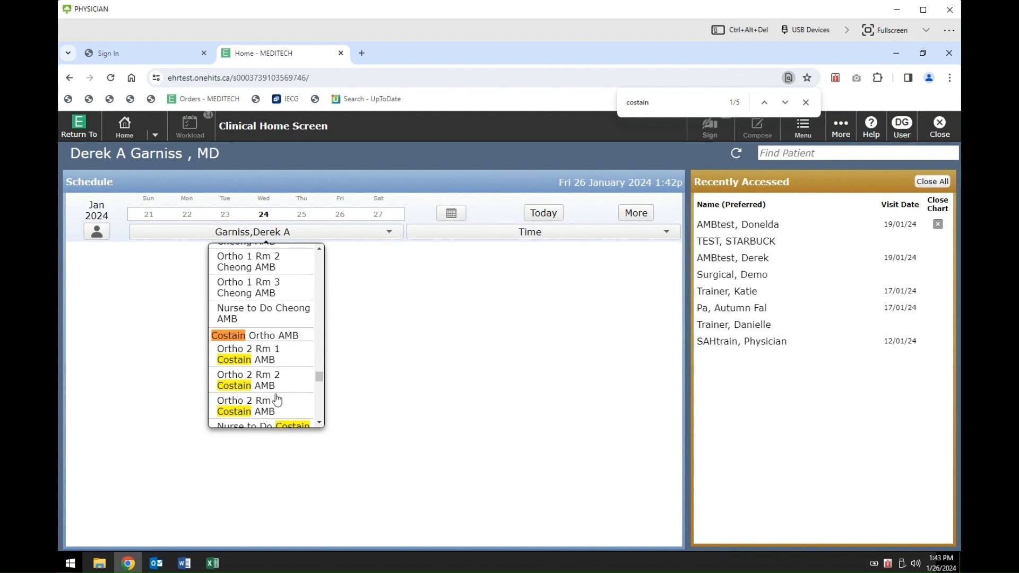
click(262, 337)
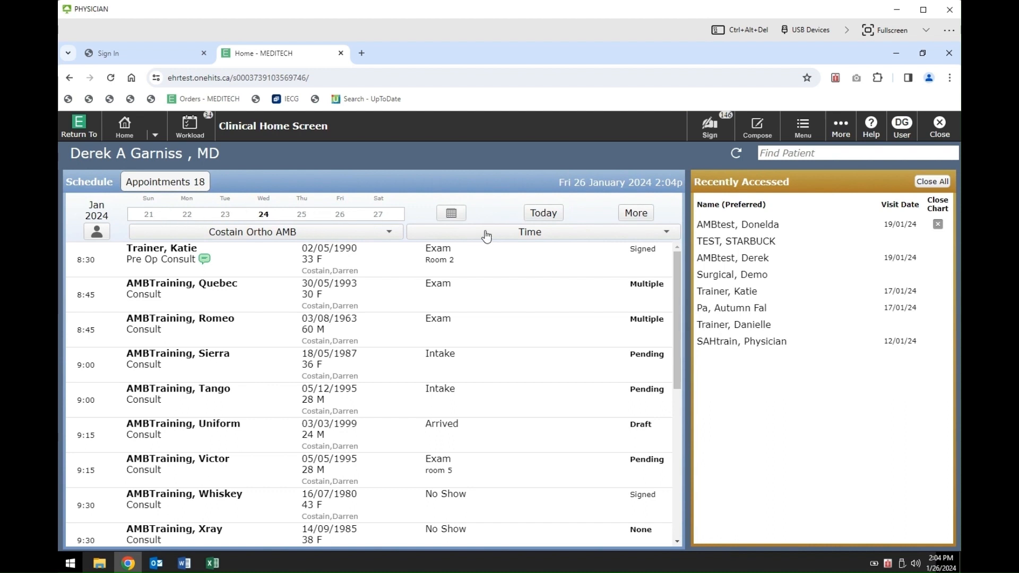
click(450, 214)
mouse_move(206, 263)
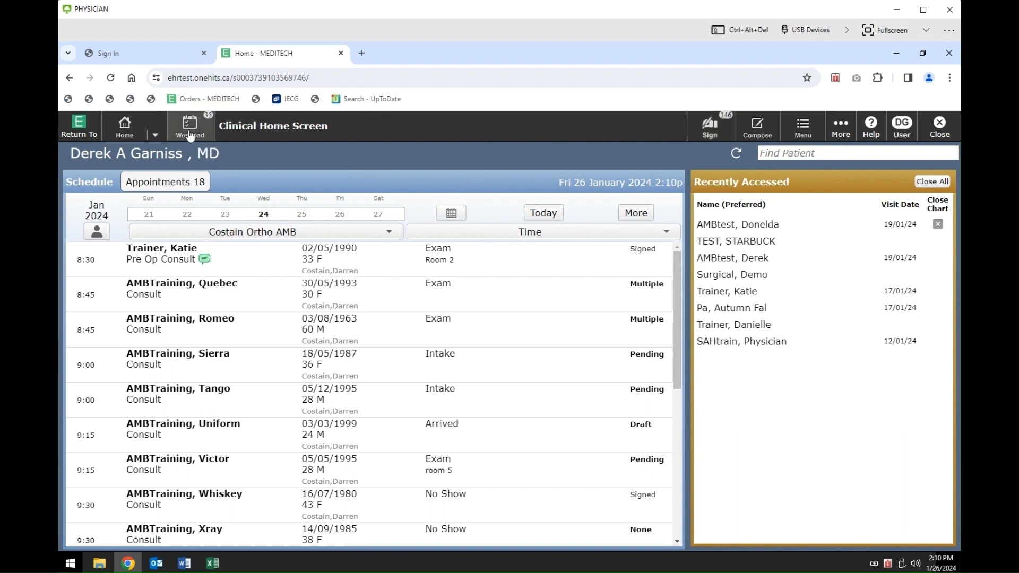
click(155, 135)
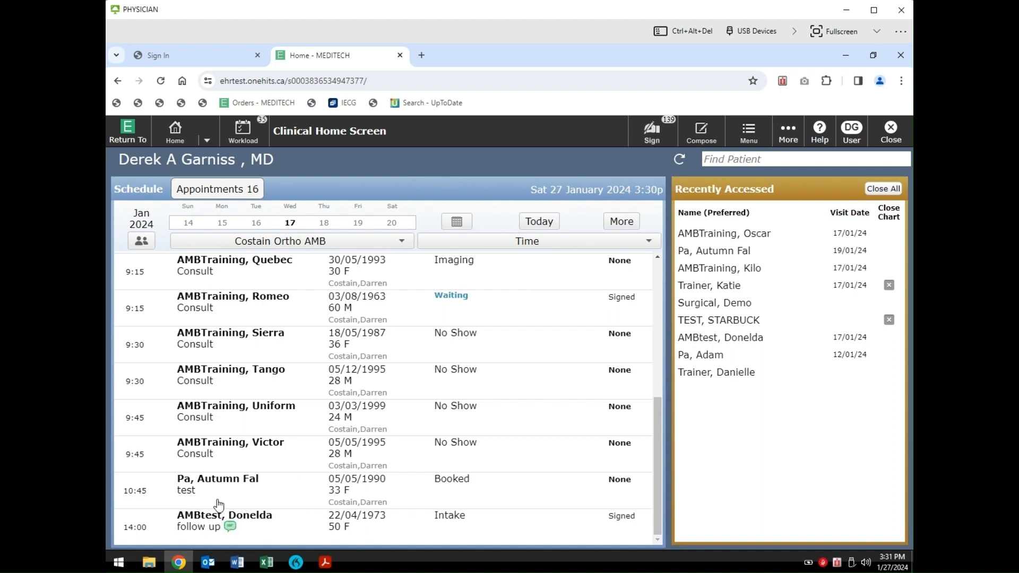
Open the 14:00 follow-up patient's chart from the schedule and switch to the second chart in the list of open charts.
click(201, 521)
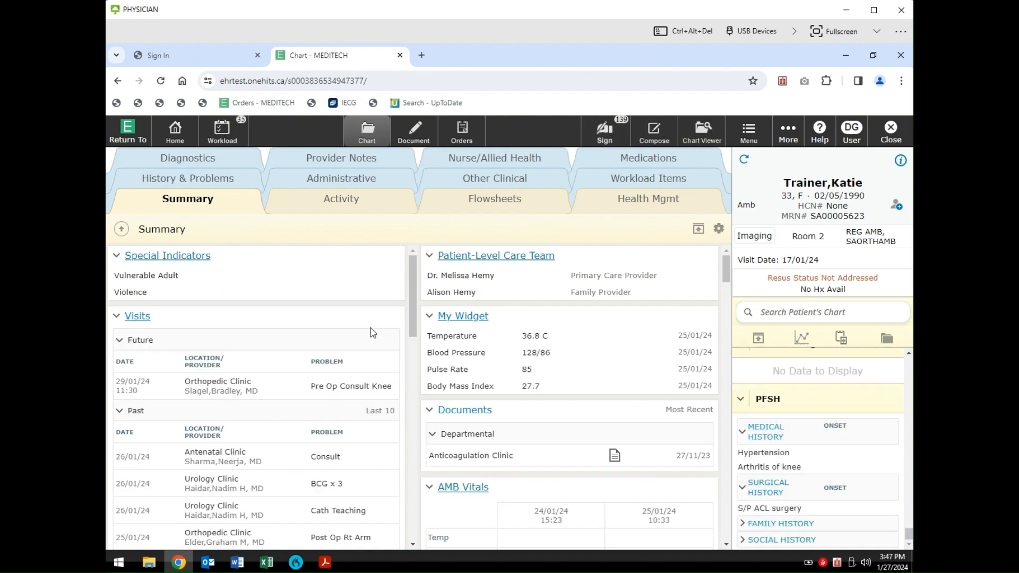
click(137, 135)
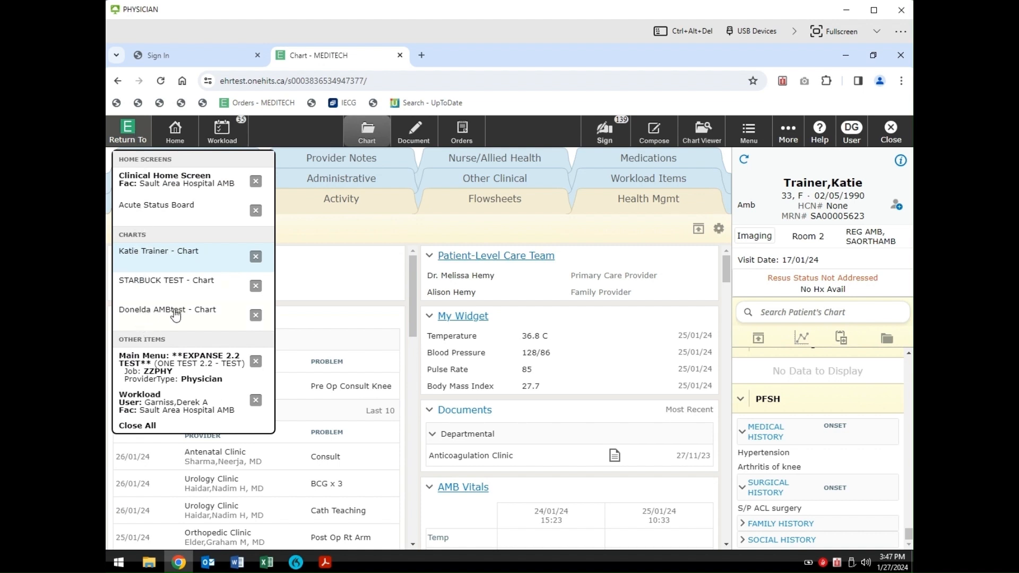
click(153, 285)
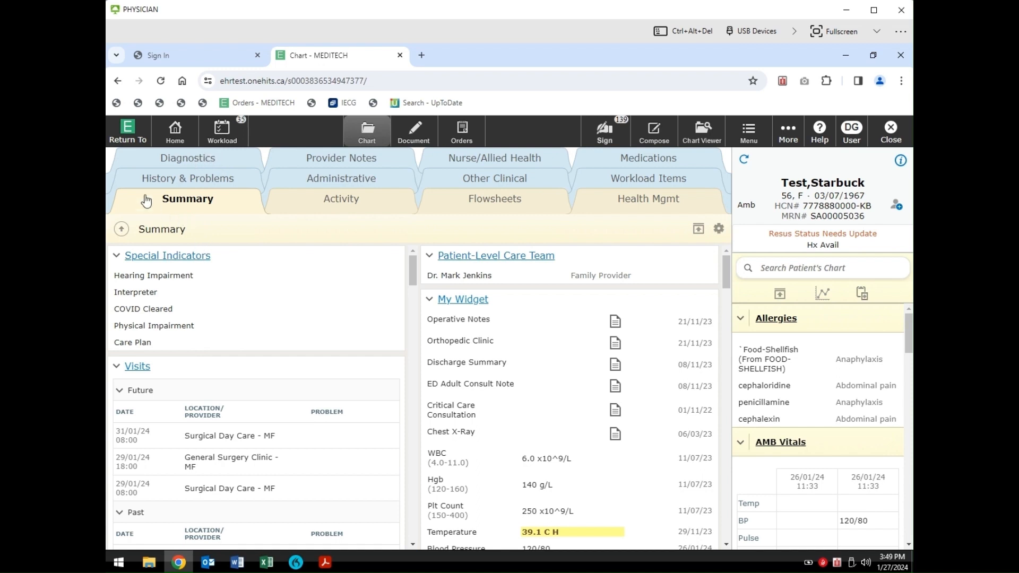
Close the second patient chart in the list of open charts and return to the current patient's chart.
click(130, 141)
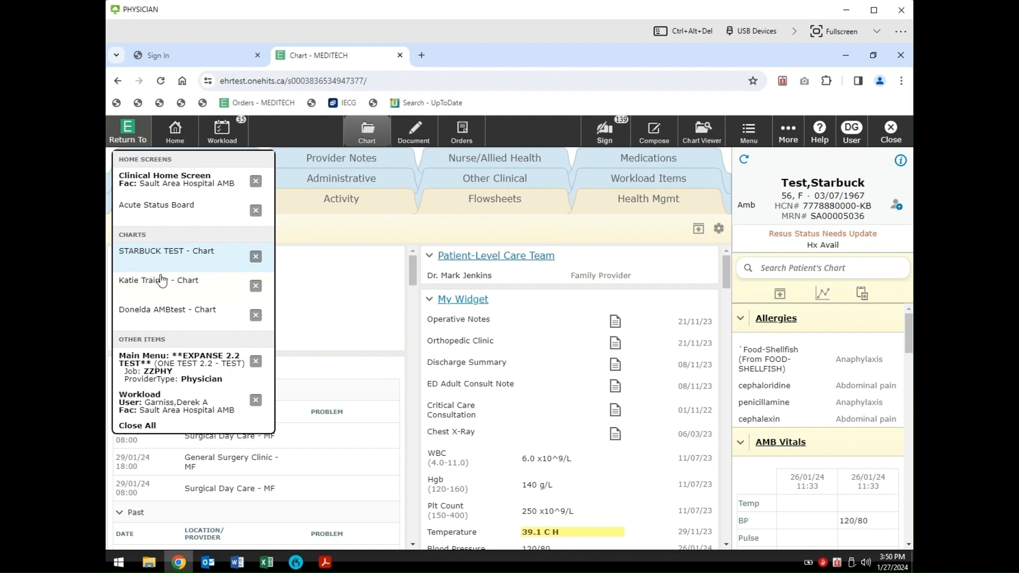
click(256, 287)
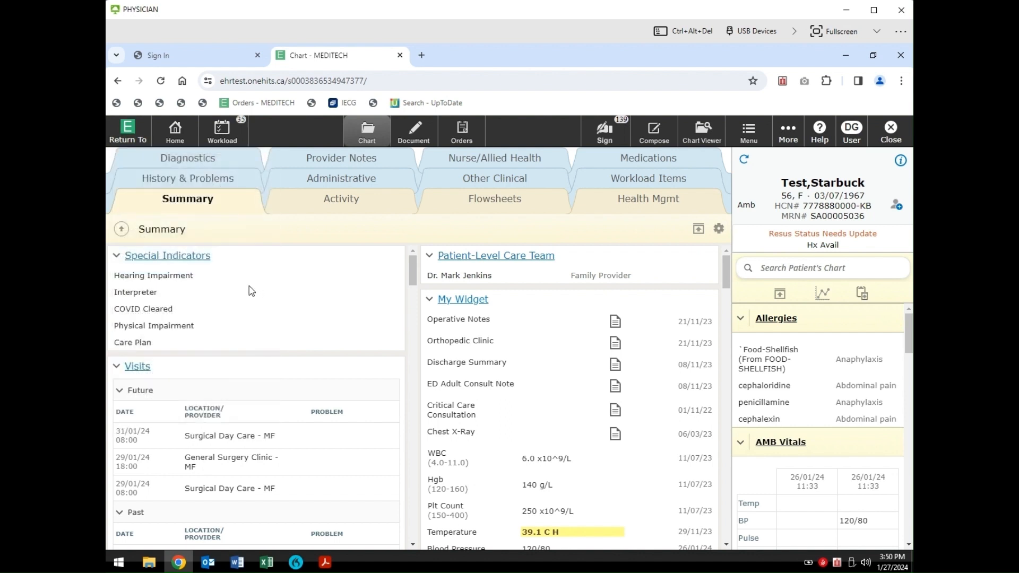
click(128, 133)
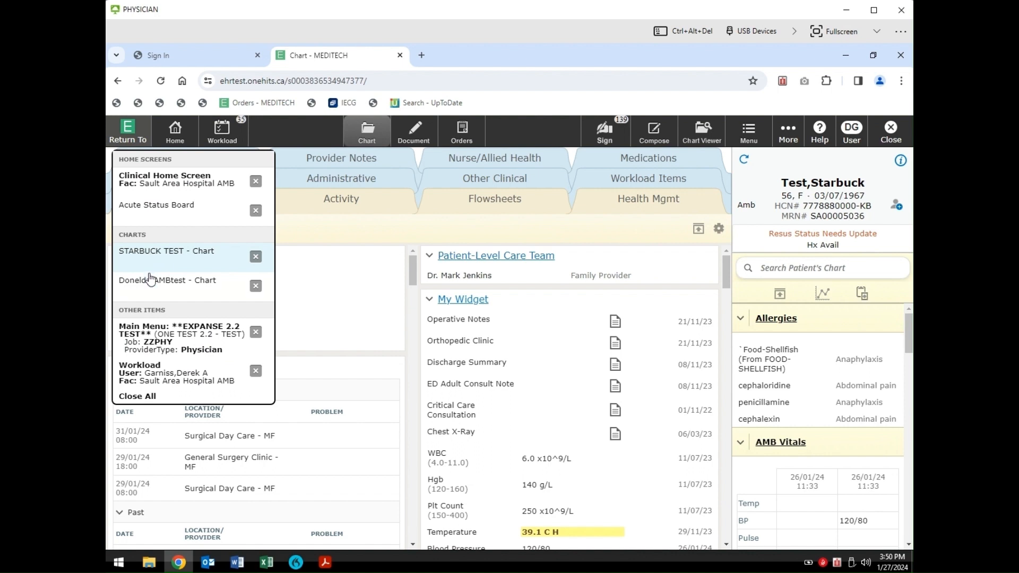
click(152, 250)
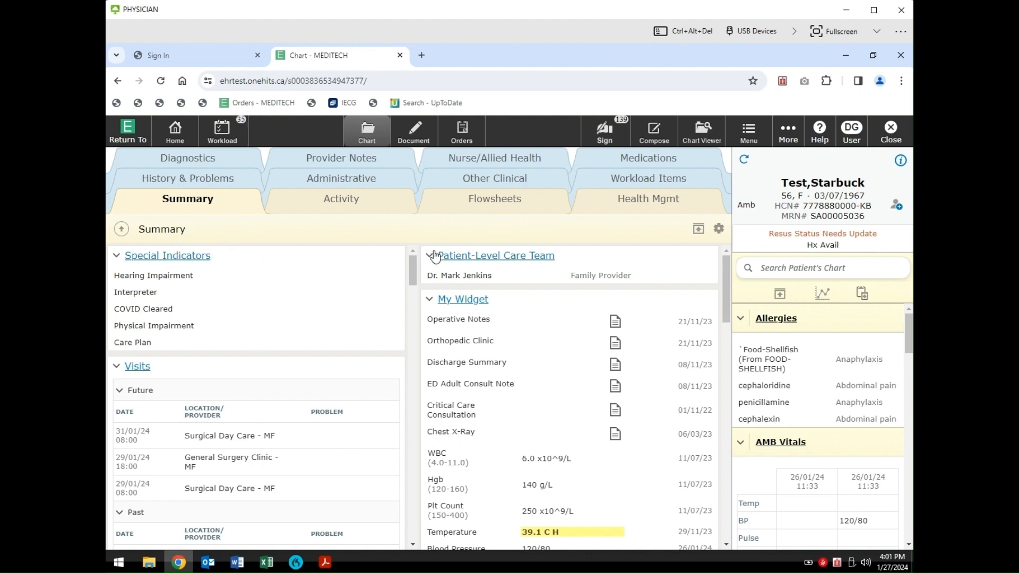
Add the Documents widget (Web Documents Last Value) to the right column of the chart's Summary widget preferences.
click(719, 230)
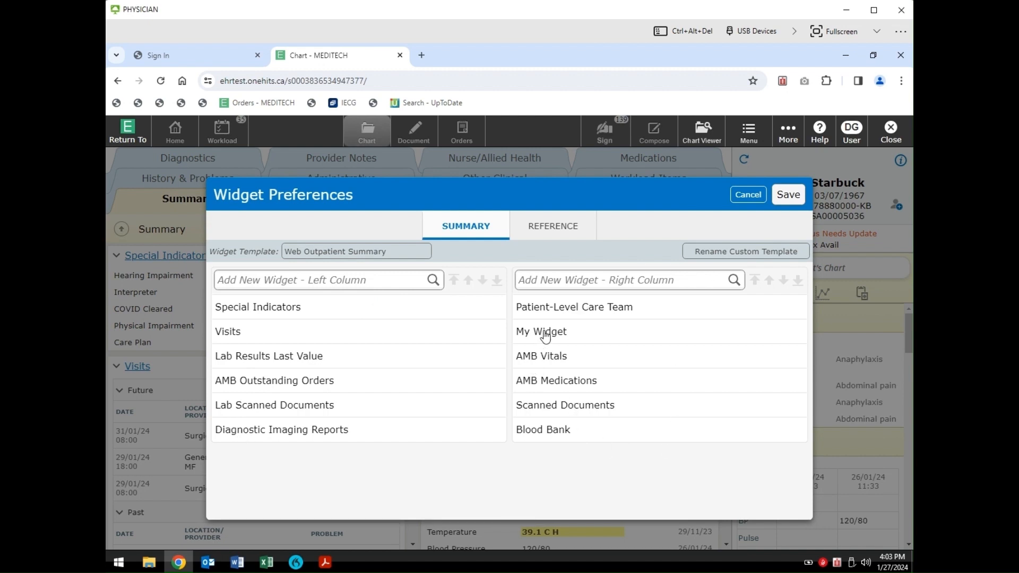
click(618, 281)
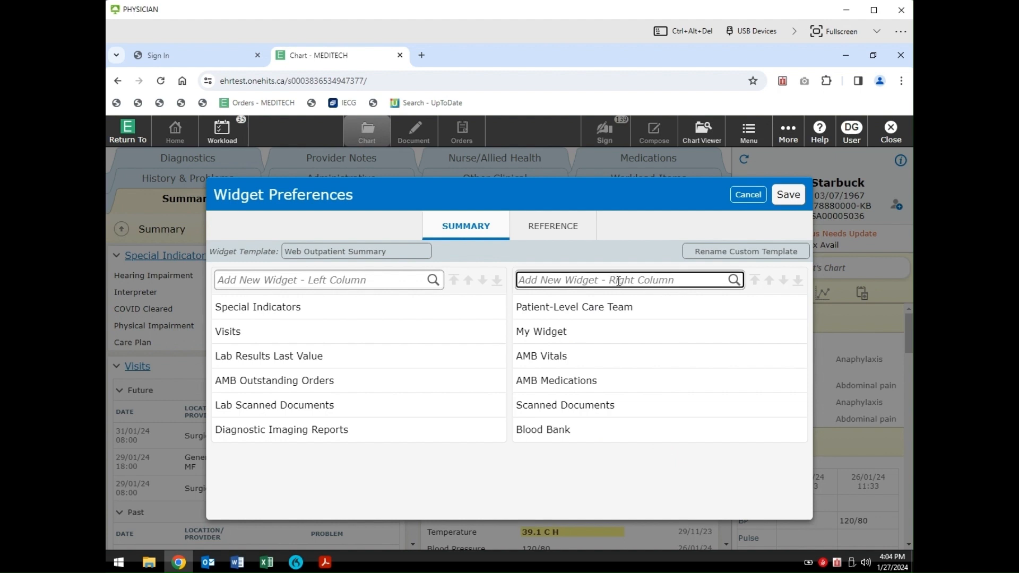
text(do)
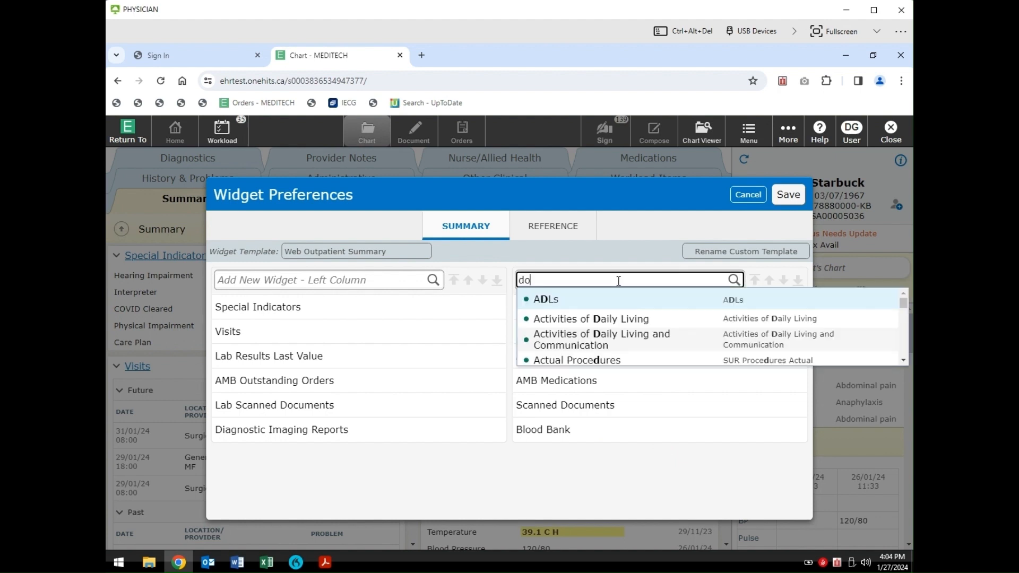
text(cument)
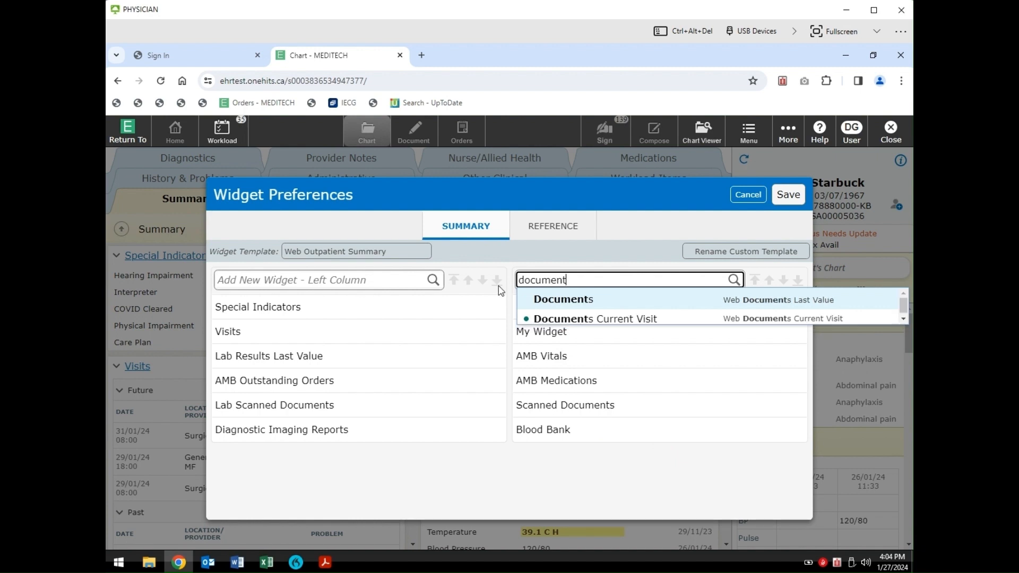
click(544, 303)
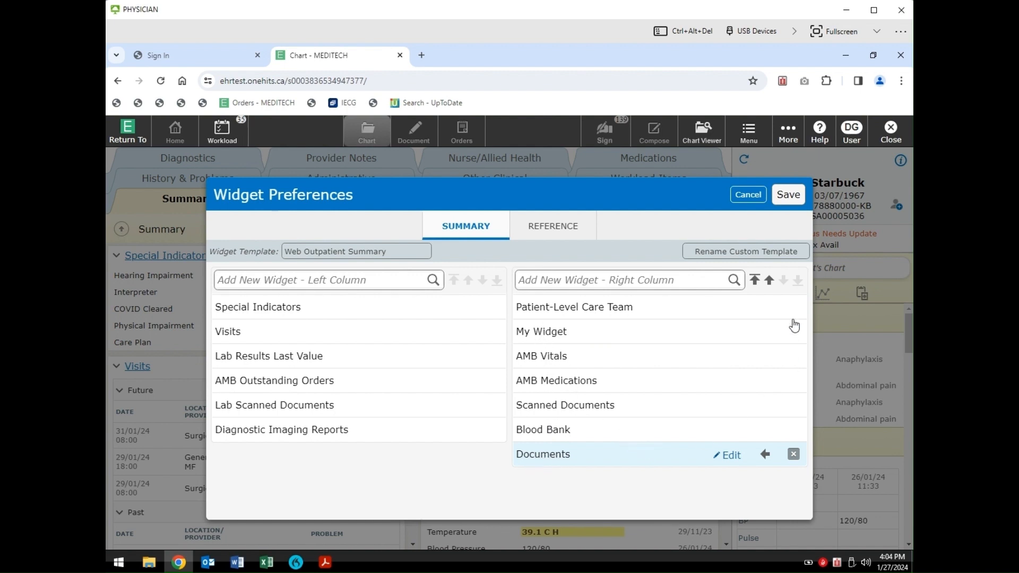
Move the Documents widget up to directly below My Widget and save the widget preferences.
click(770, 280)
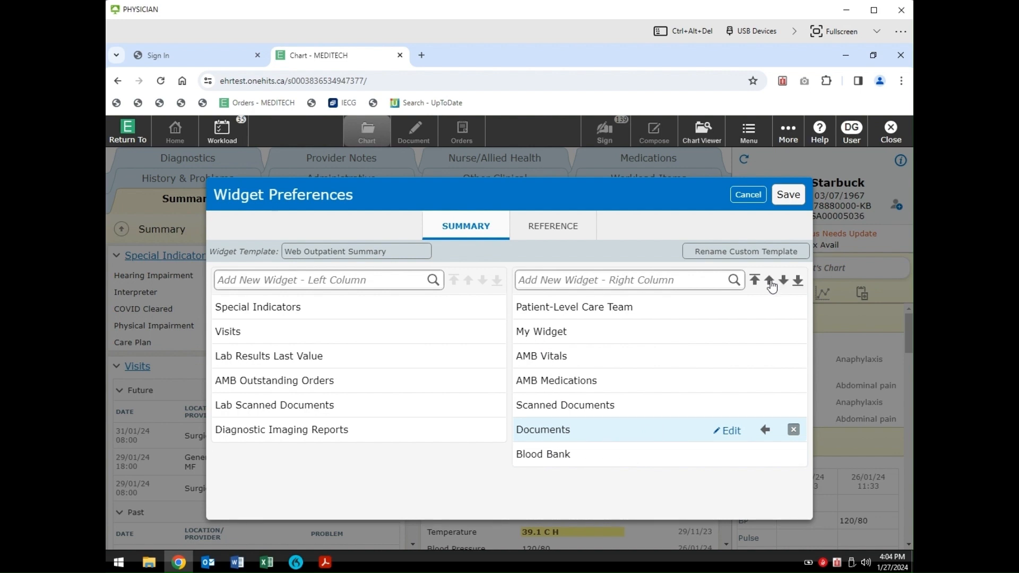
click(770, 281)
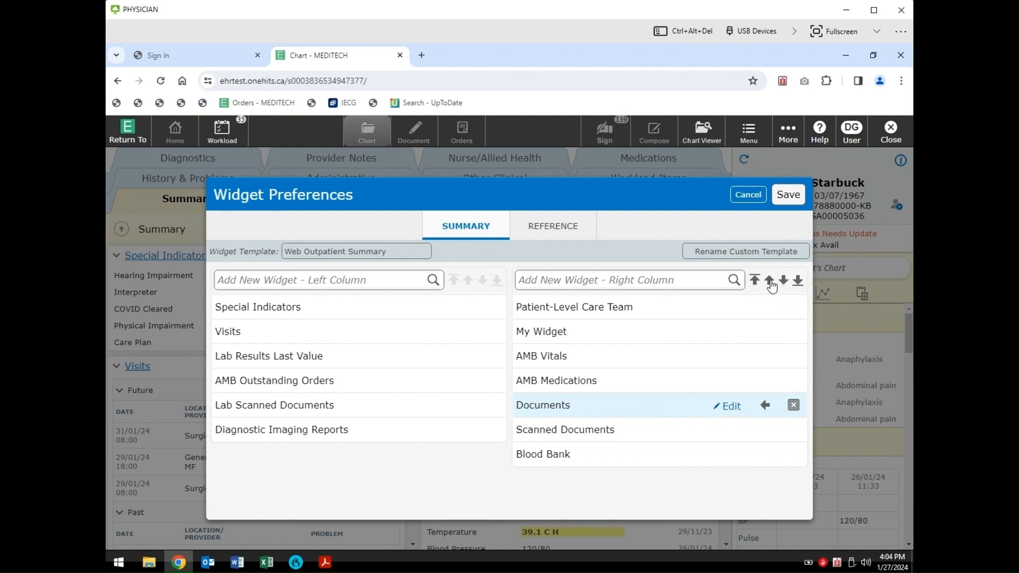
click(770, 280)
click(770, 281)
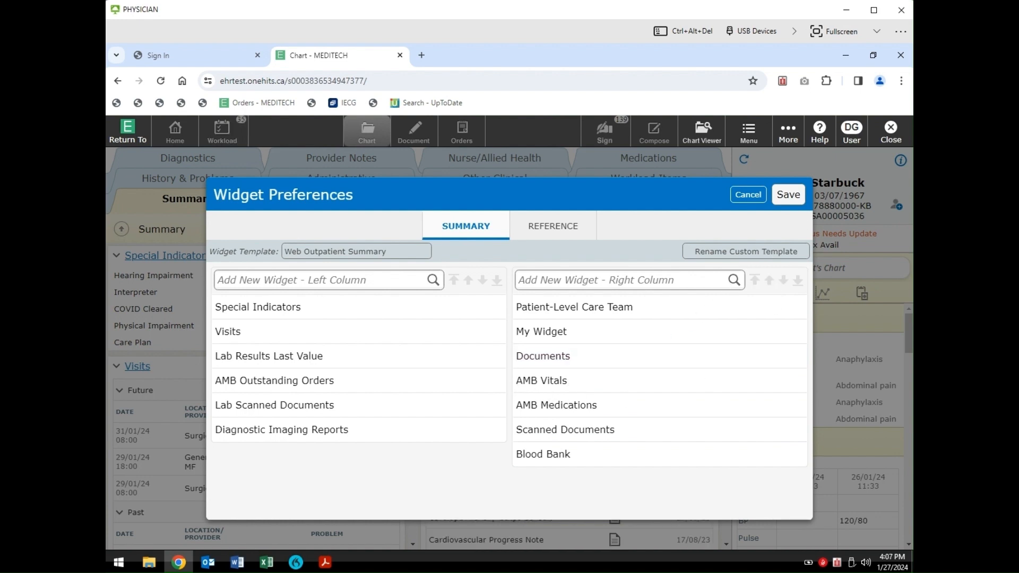
click(788, 195)
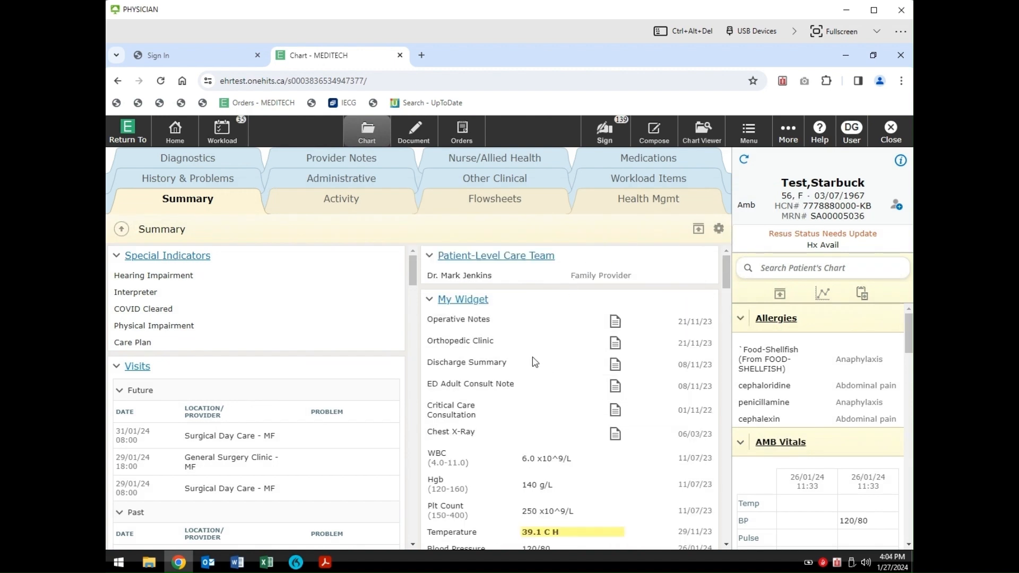
Review the Documents widget on the chart summary and the vitals, problems and home medication sections of the reference region.
scroll(548, 299, down, 3)
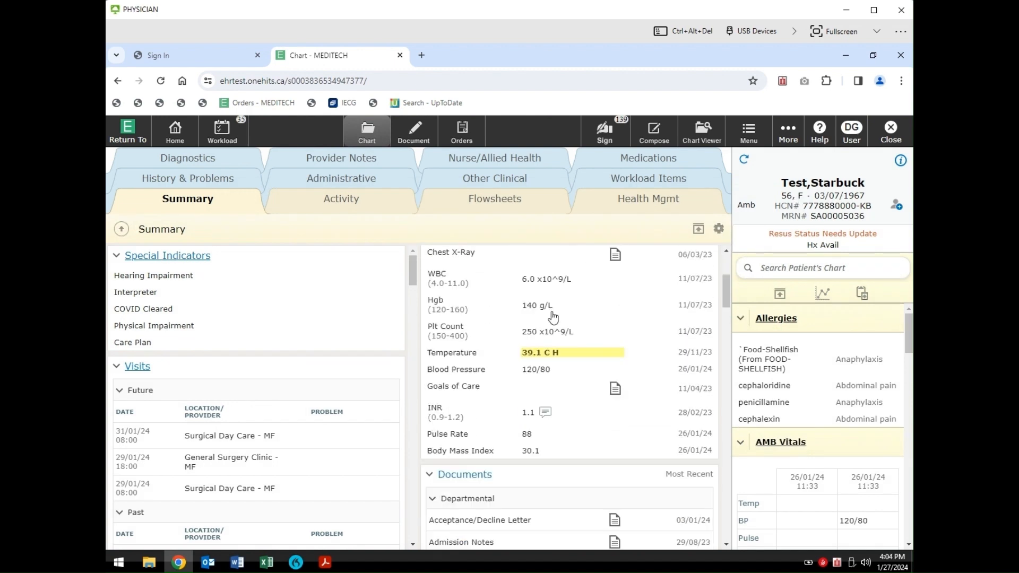
scroll(552, 316, down, 3)
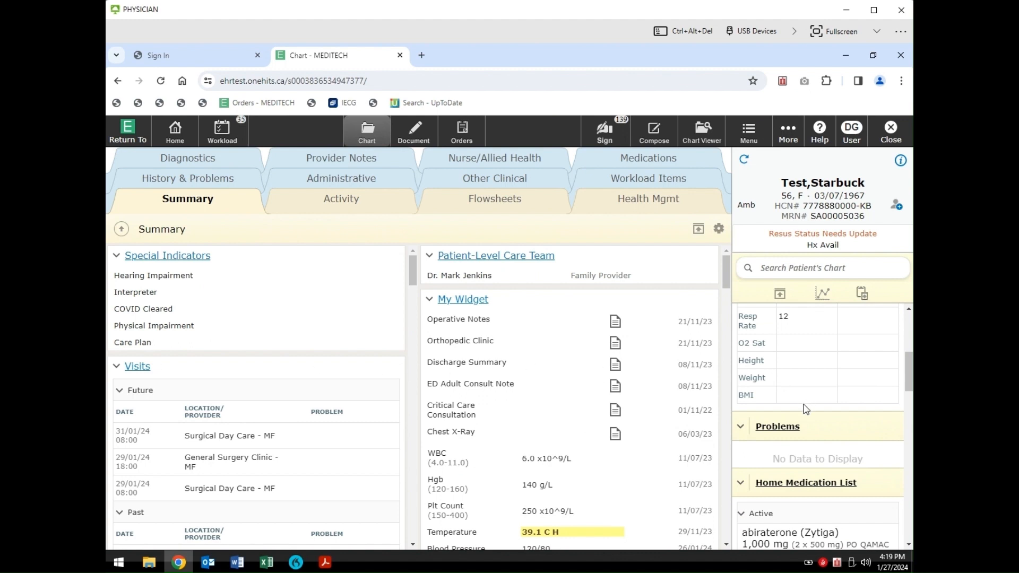
scroll(806, 409, down, 3)
scroll(807, 409, up, 4)
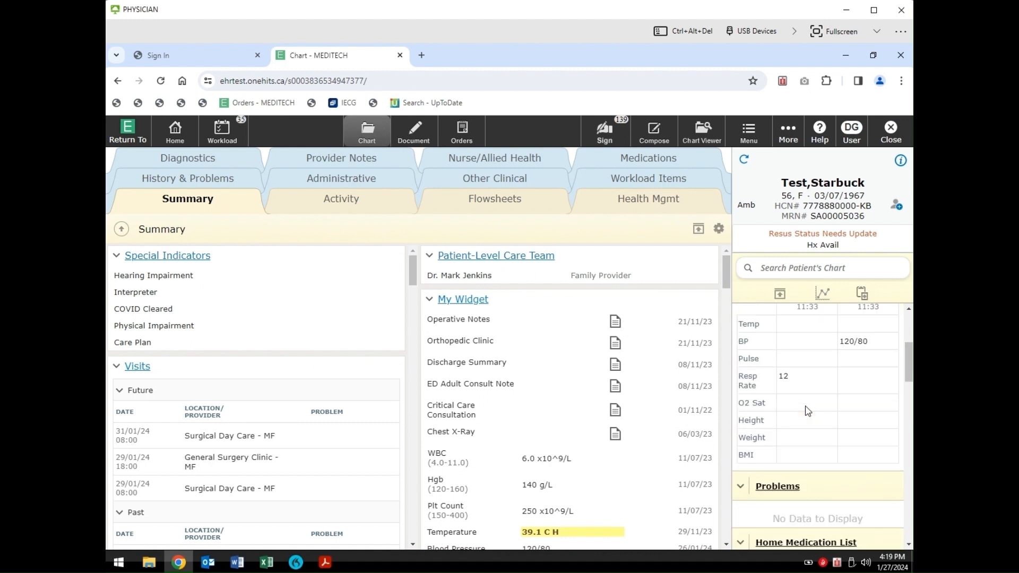
scroll(807, 410, up, 3)
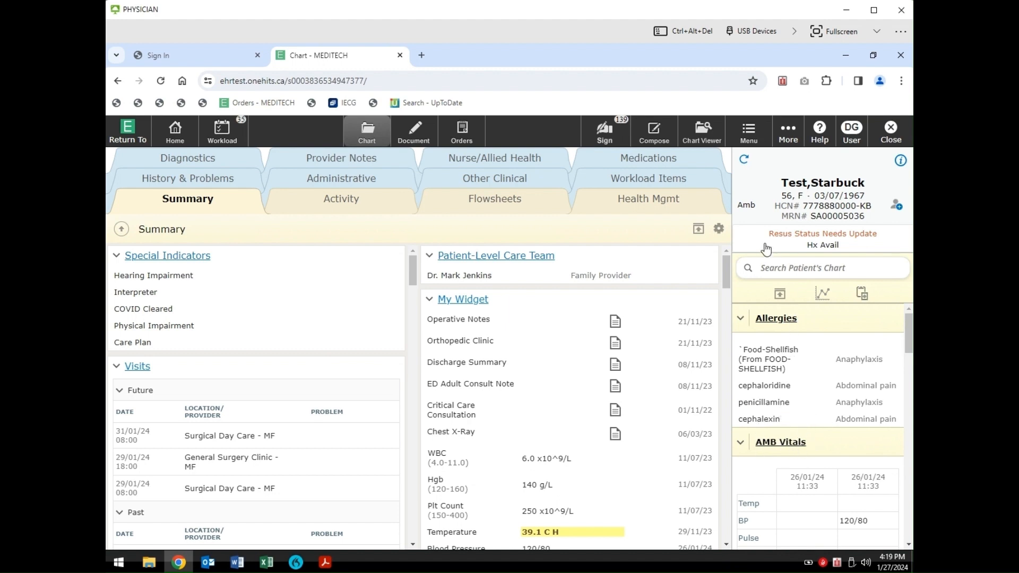
Open the chart summary's widget preferences and view the widgets set for the reference region.
click(718, 230)
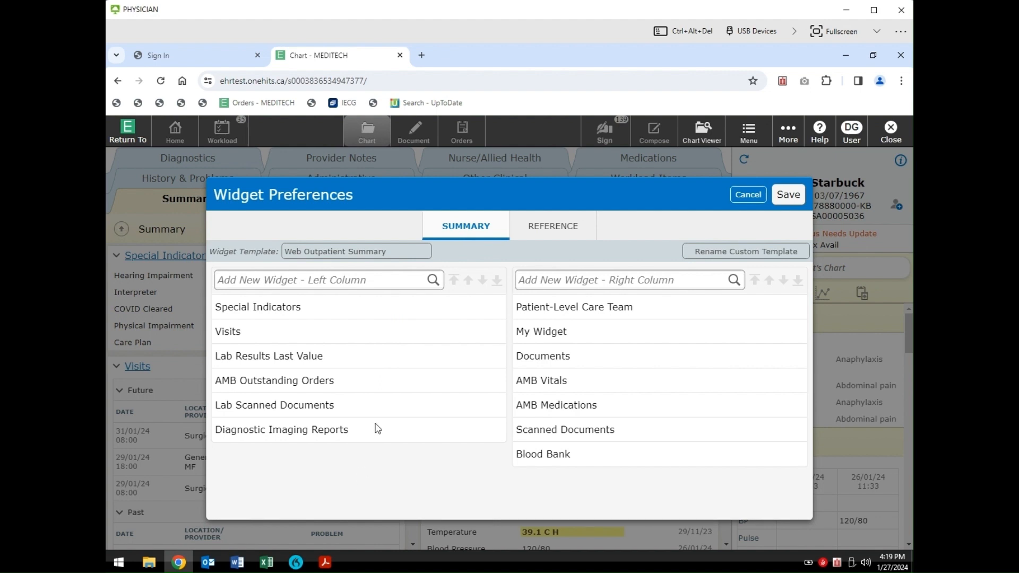
click(557, 229)
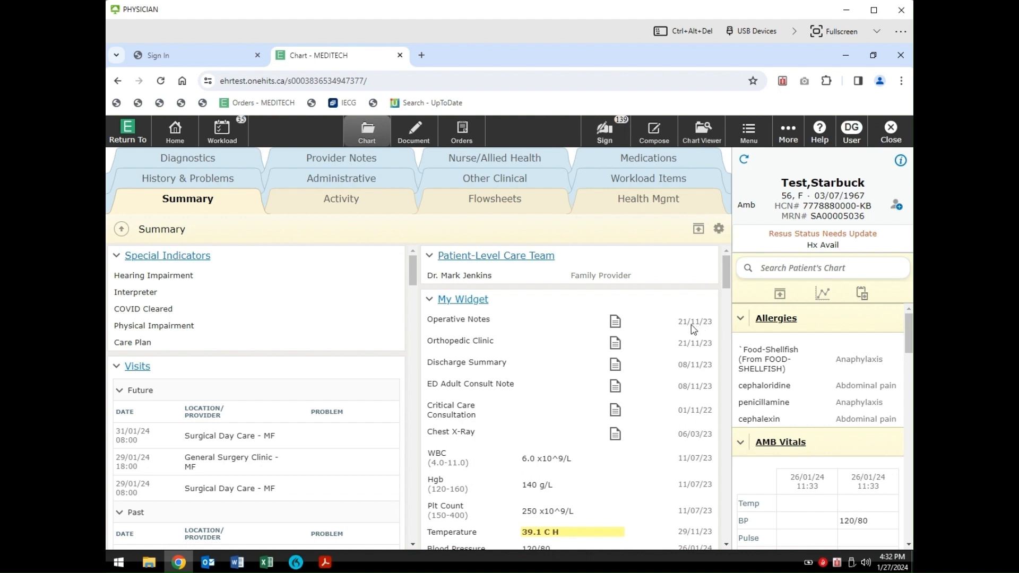
Open the Operative Notes report from My Widget, read it through and close the viewer.
click(616, 322)
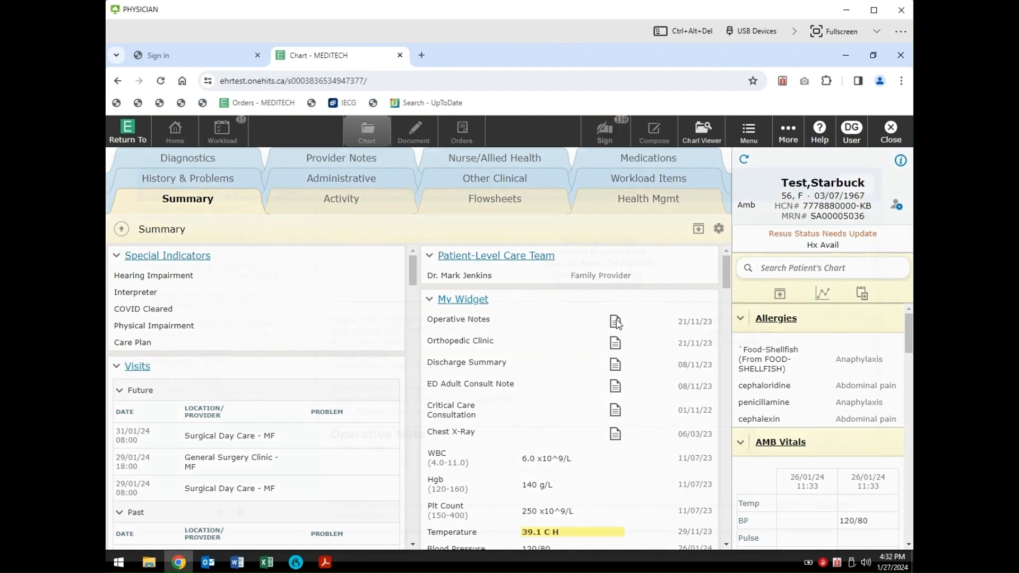
scroll(591, 325, down, 3)
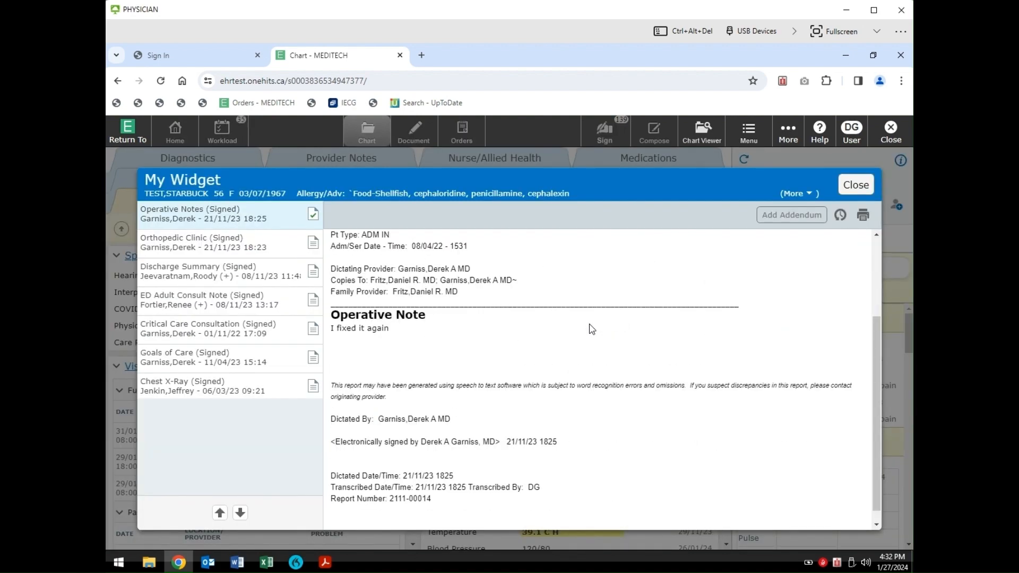
scroll(592, 329, up, 3)
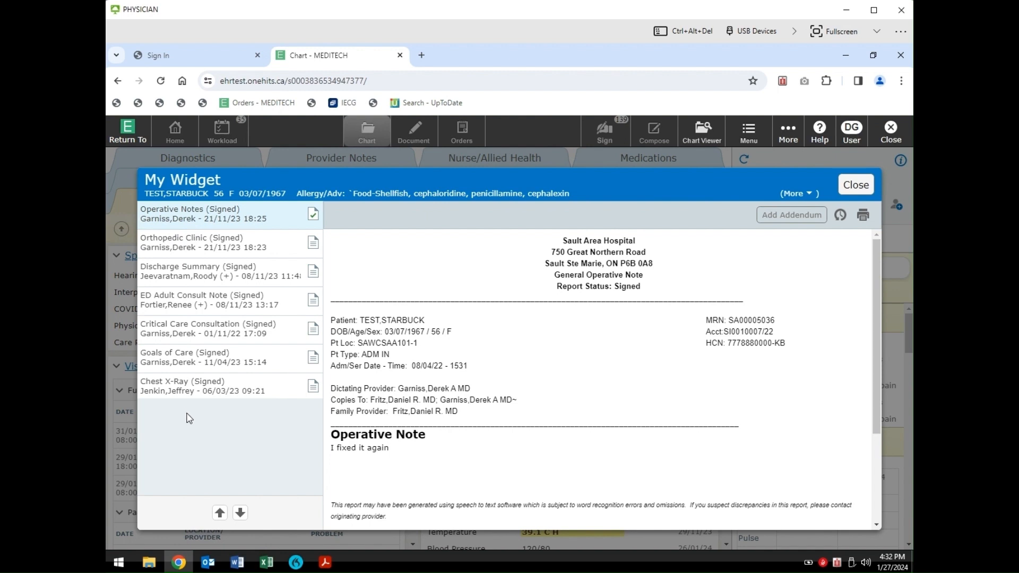
click(845, 190)
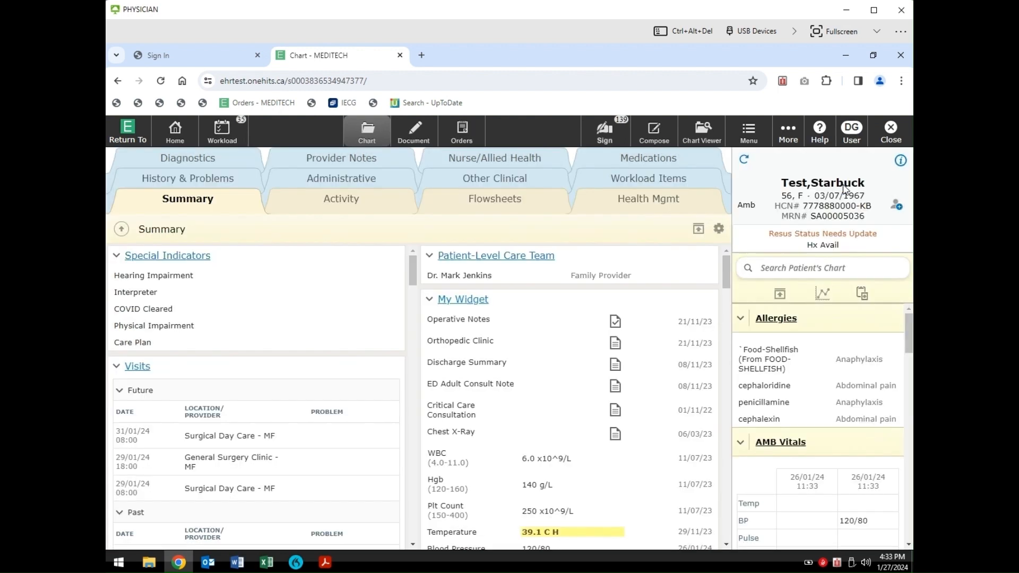
Look through the documents, lab values and vital signs listed in My Widget on the chart summary.
click(457, 321)
scroll(548, 386, down, 1)
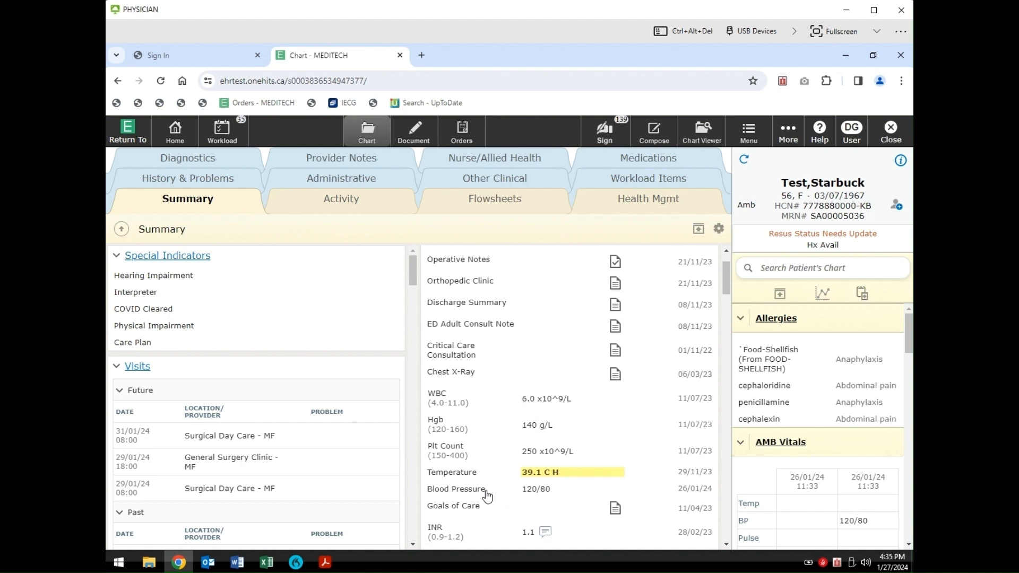
scroll(487, 496, up, 2)
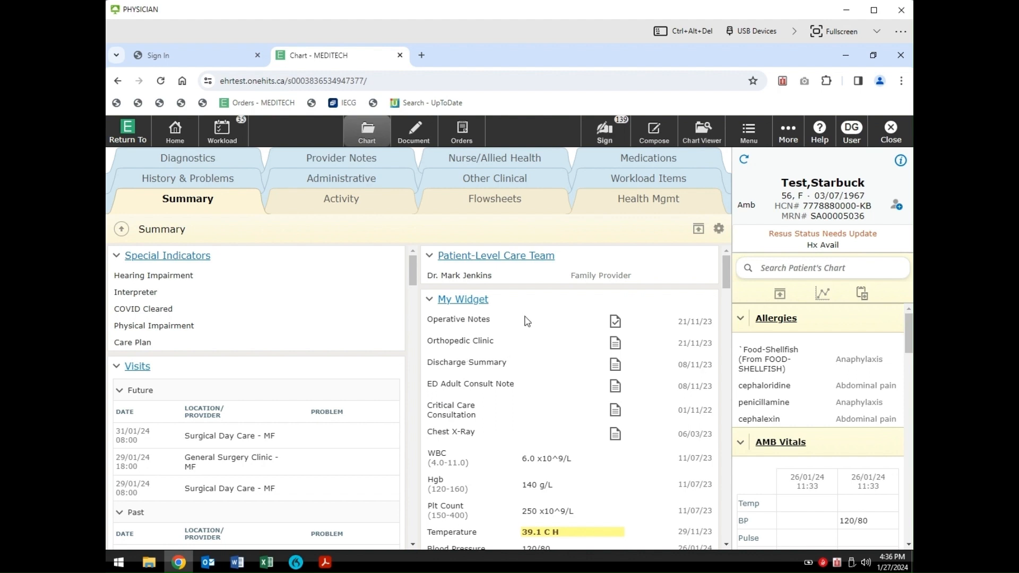
Find the Orthopedic Consultation among the patient's Provider Notes and add this document type to My Widget.
click(371, 164)
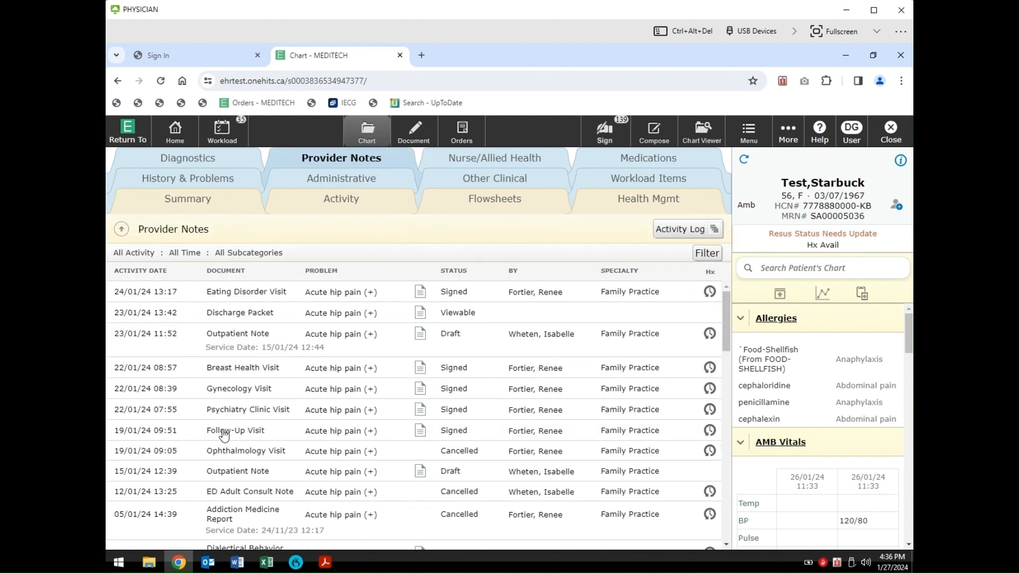
scroll(223, 433, down, 3)
scroll(224, 426, down, 3)
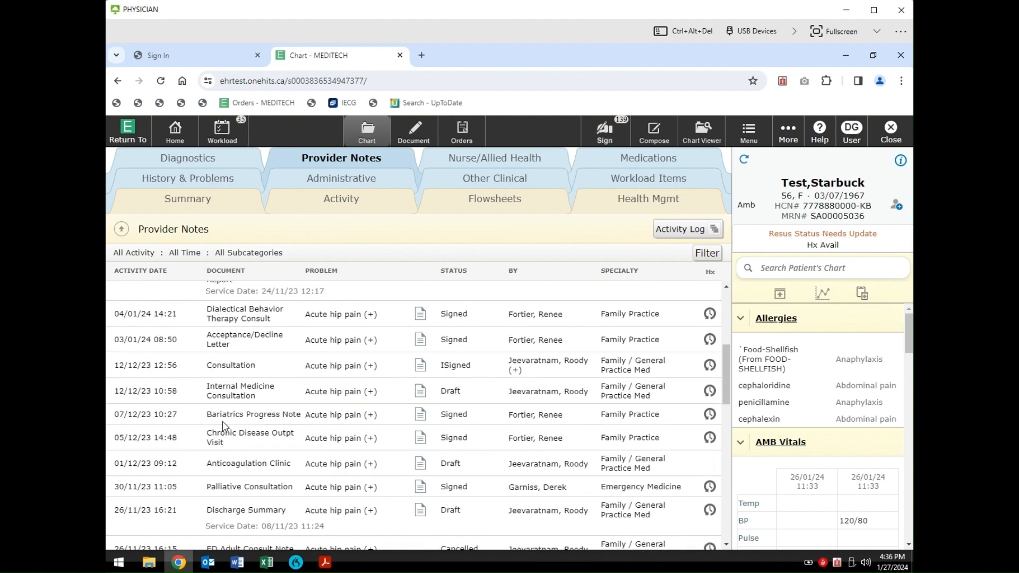
scroll(224, 423, down, 3)
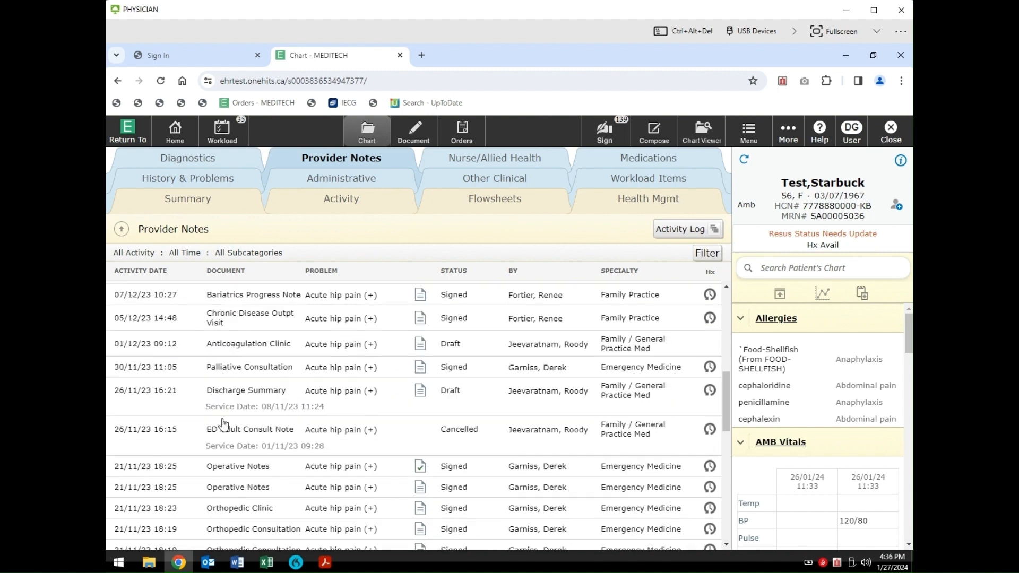
scroll(223, 425, down, 2)
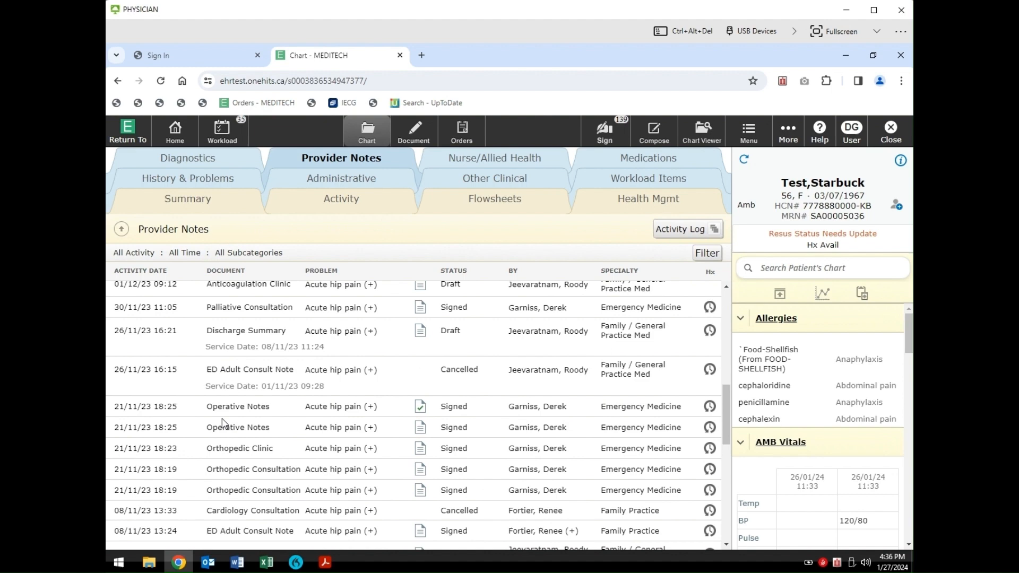
click(237, 474)
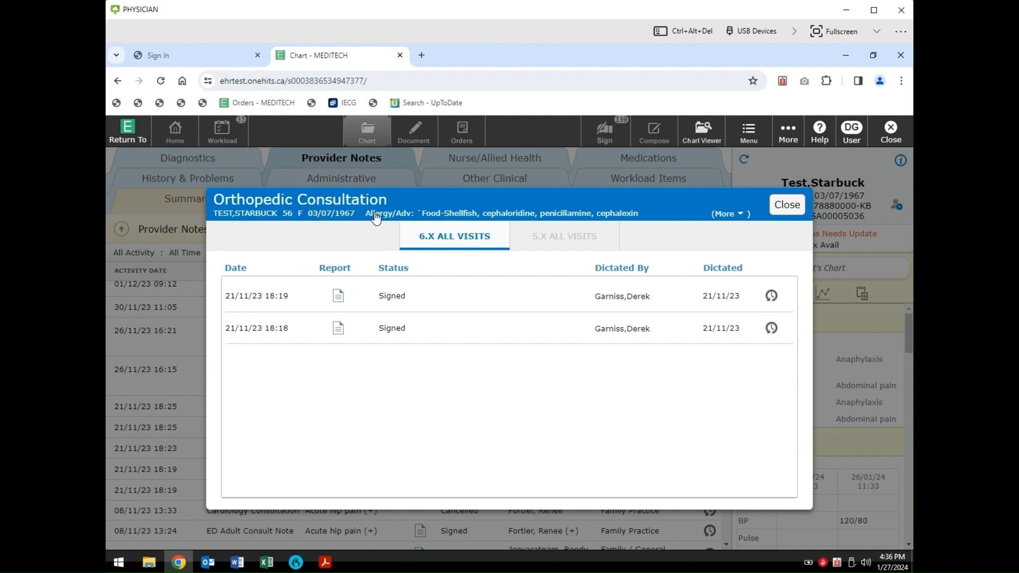
click(339, 297)
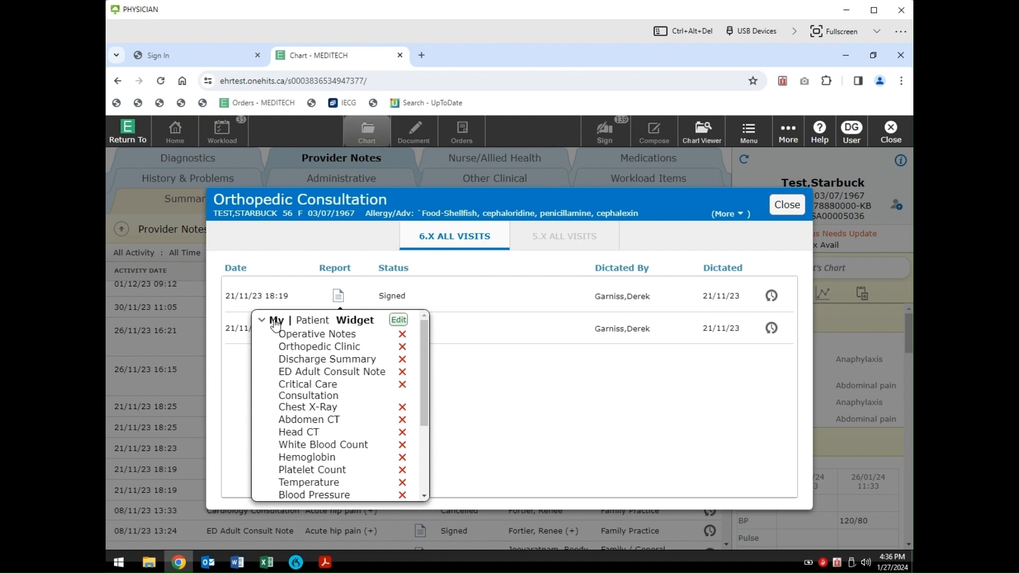
click(347, 323)
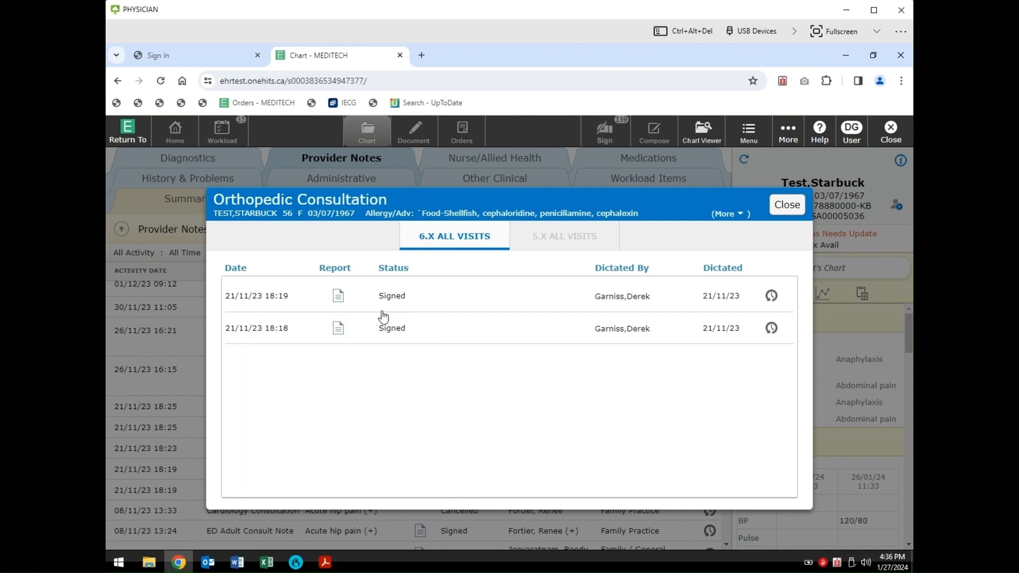
click(778, 206)
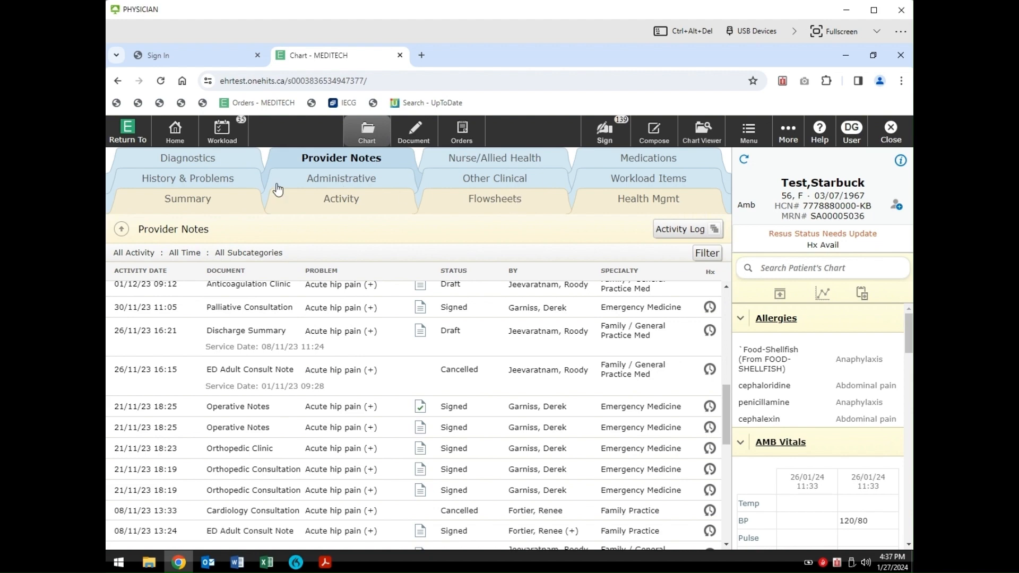
Return to the chart Summary and check My Widget for the Orthopedic Consultation entry.
click(220, 203)
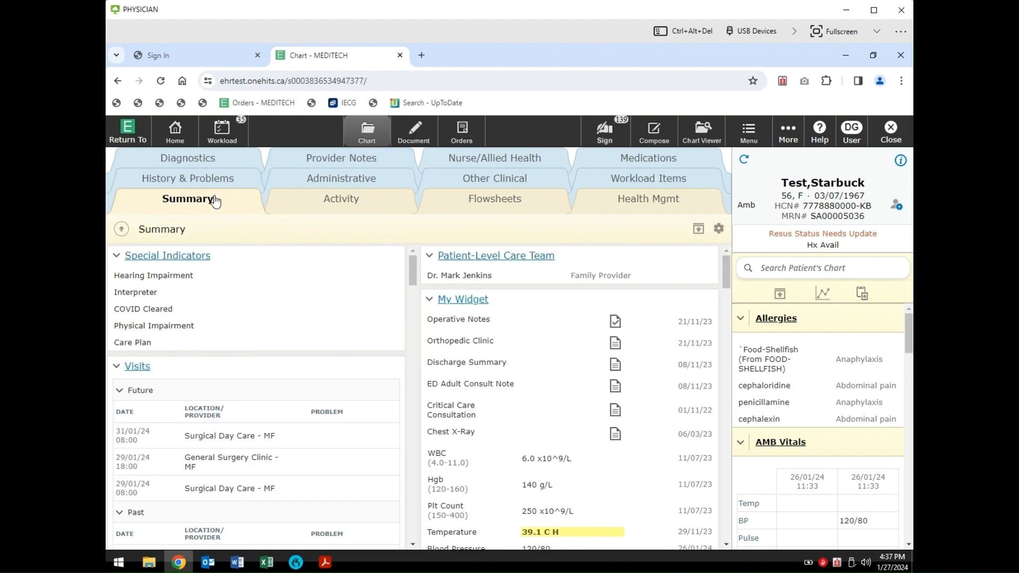
scroll(509, 434, down, 3)
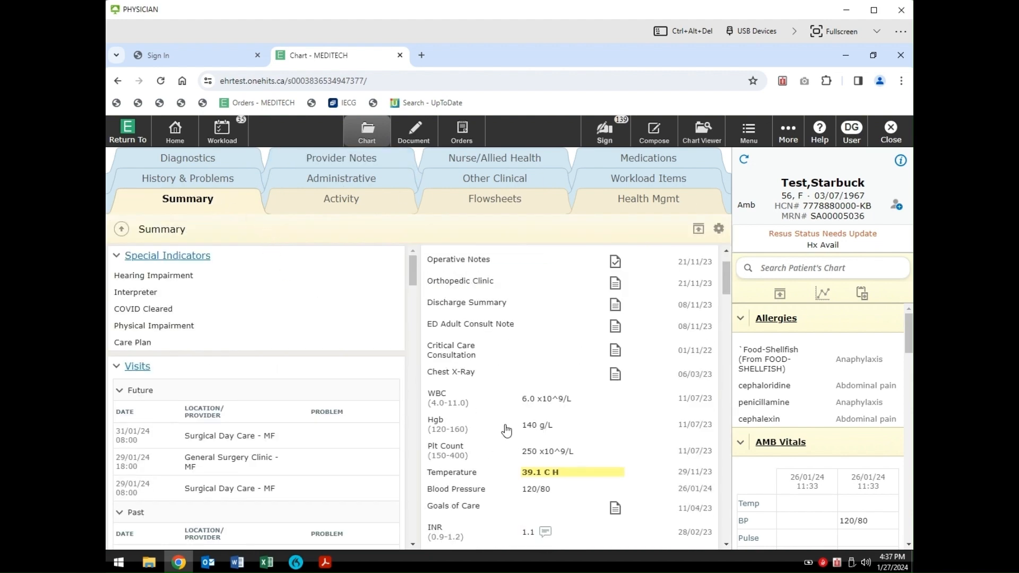
scroll(513, 433, down, 1)
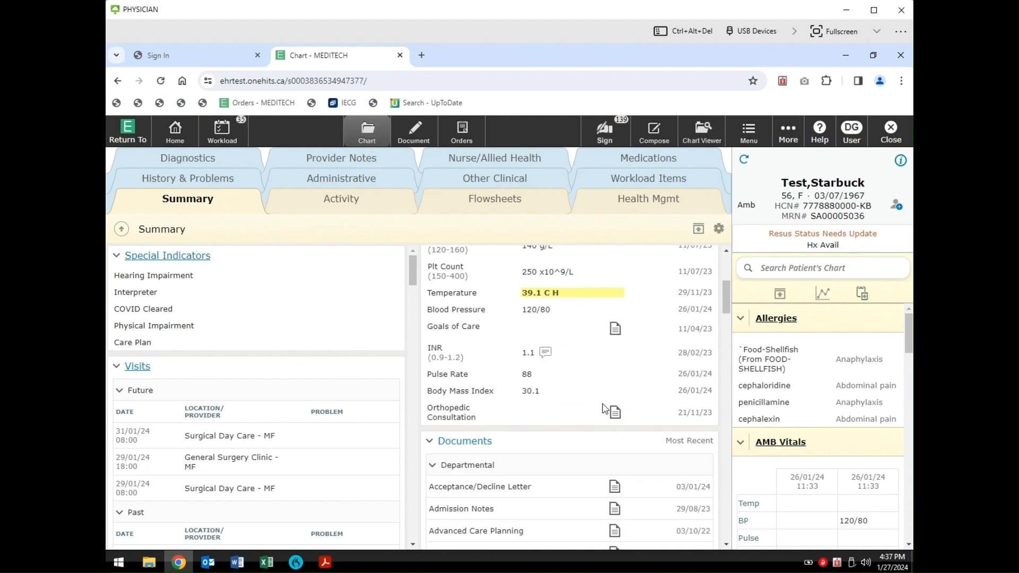
scroll(602, 409, up, 5)
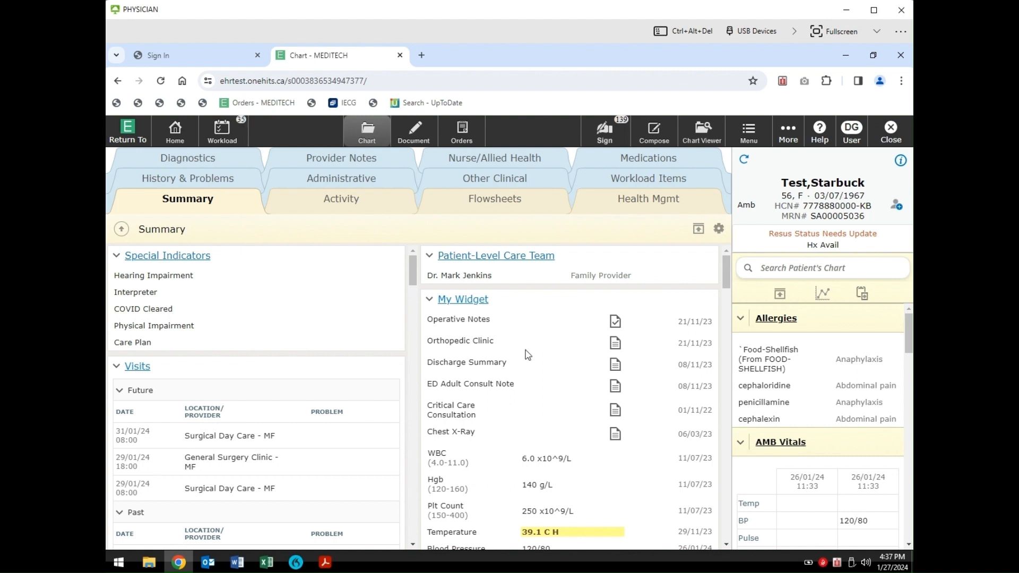
scroll(531, 390, down, 3)
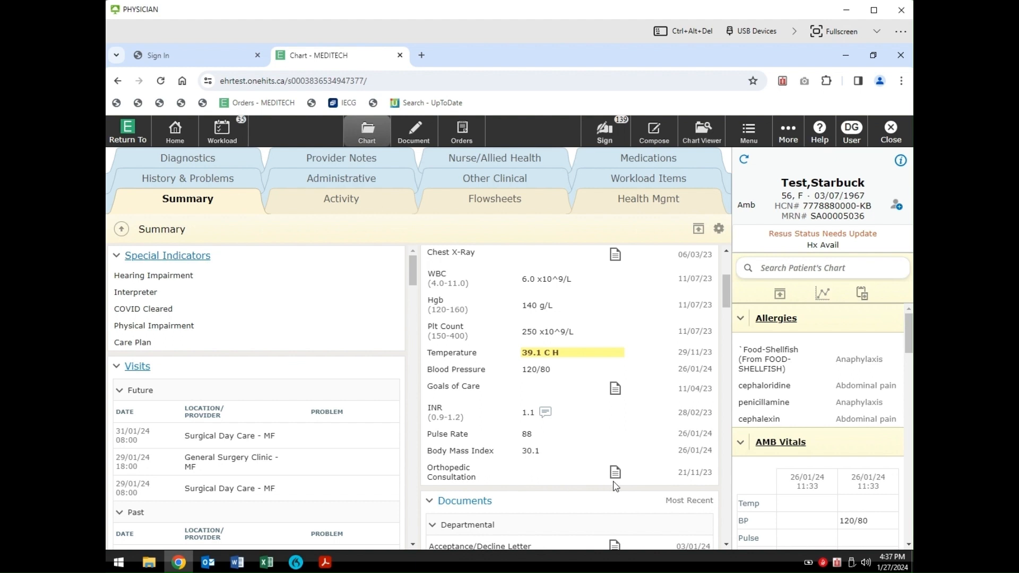
click(445, 471)
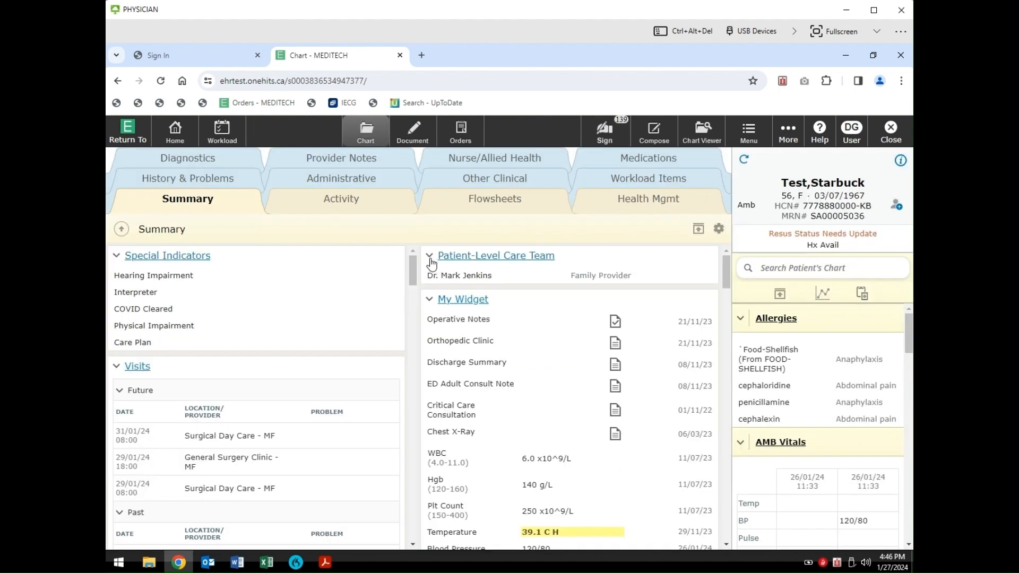
Open the patient's Flowsheets, browse the available flowsheets and select the Medical Flowsheet.
click(497, 207)
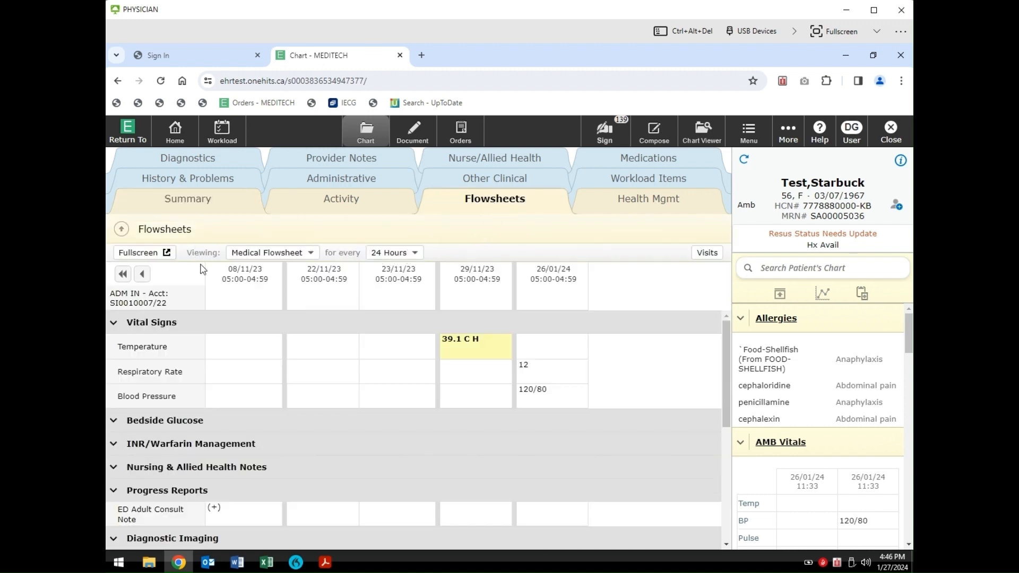
click(312, 254)
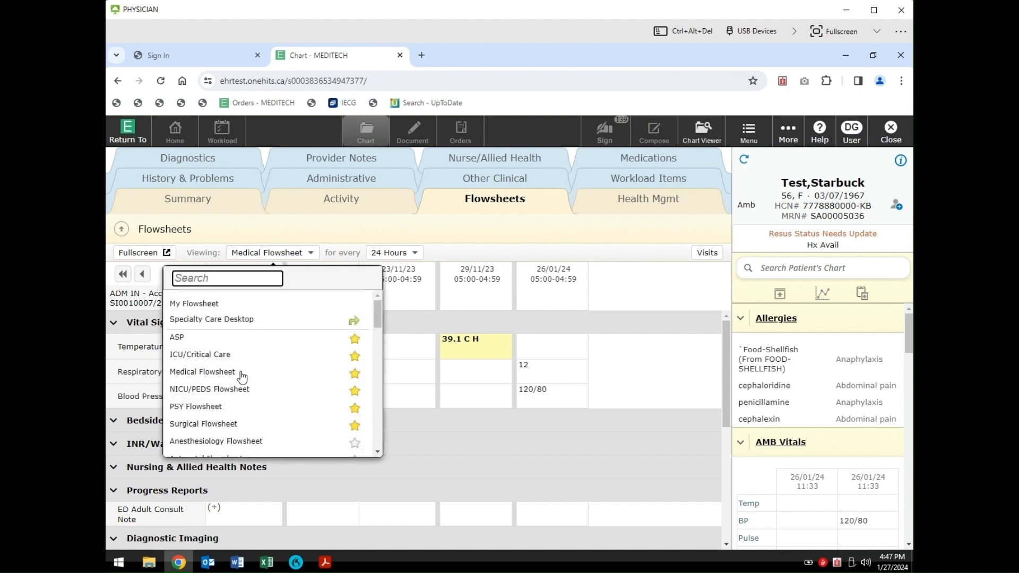
scroll(242, 376, down, 5)
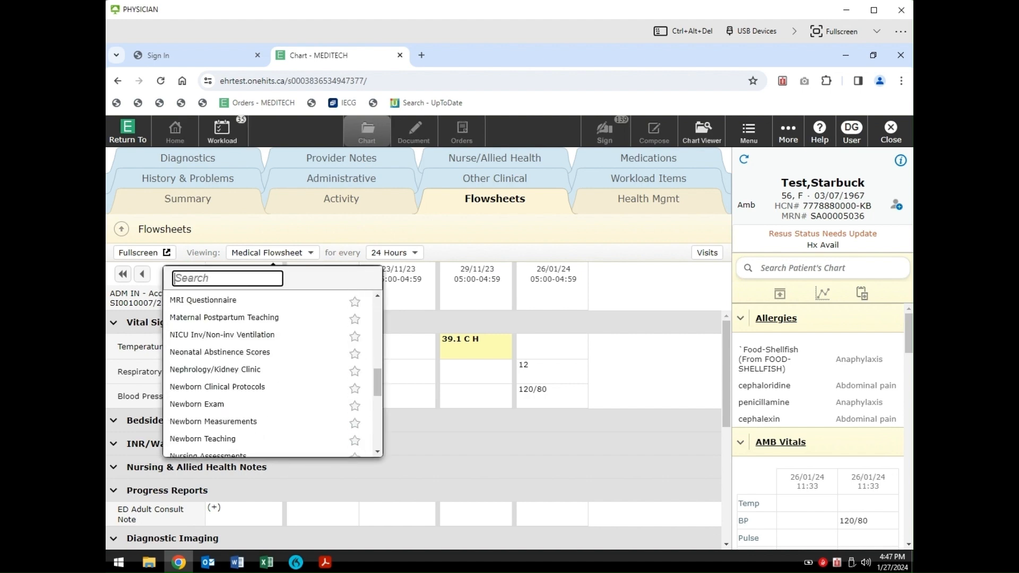
scroll(197, 375, up, 5)
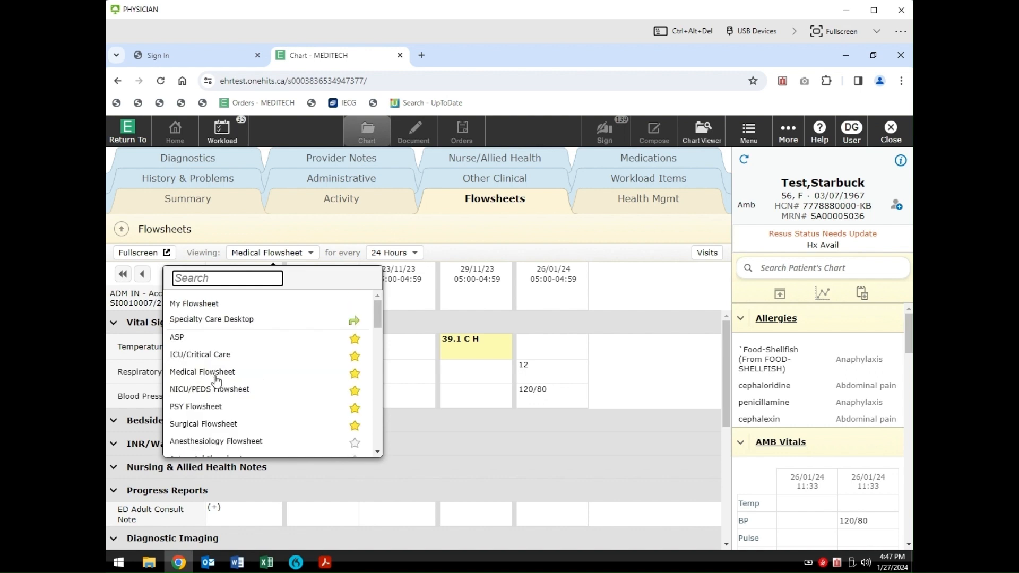
click(216, 373)
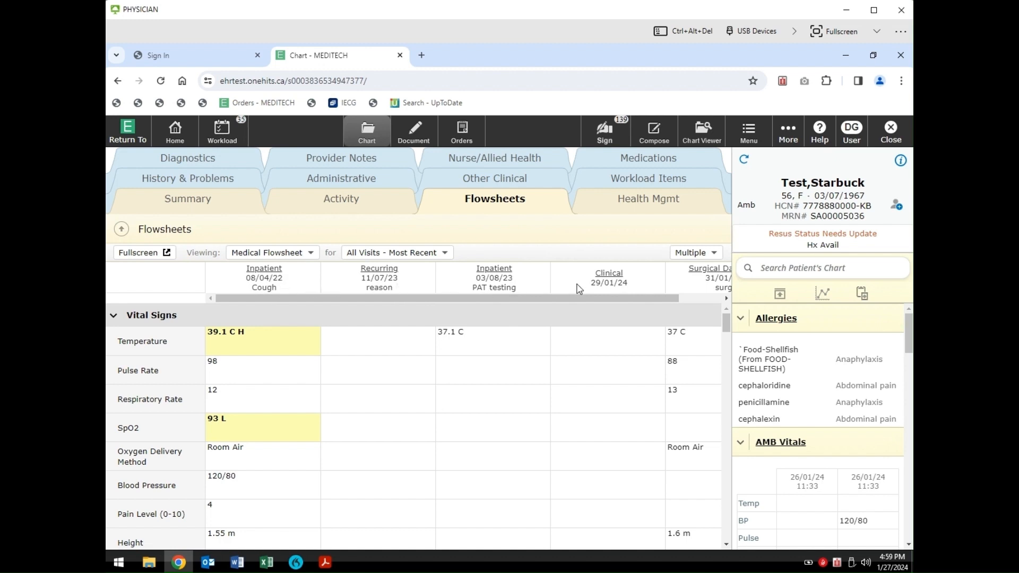
Open the Inpatient visit of 08/04/22 in the Medical Flowsheet and review its vital signs, reports and lab results.
click(276, 271)
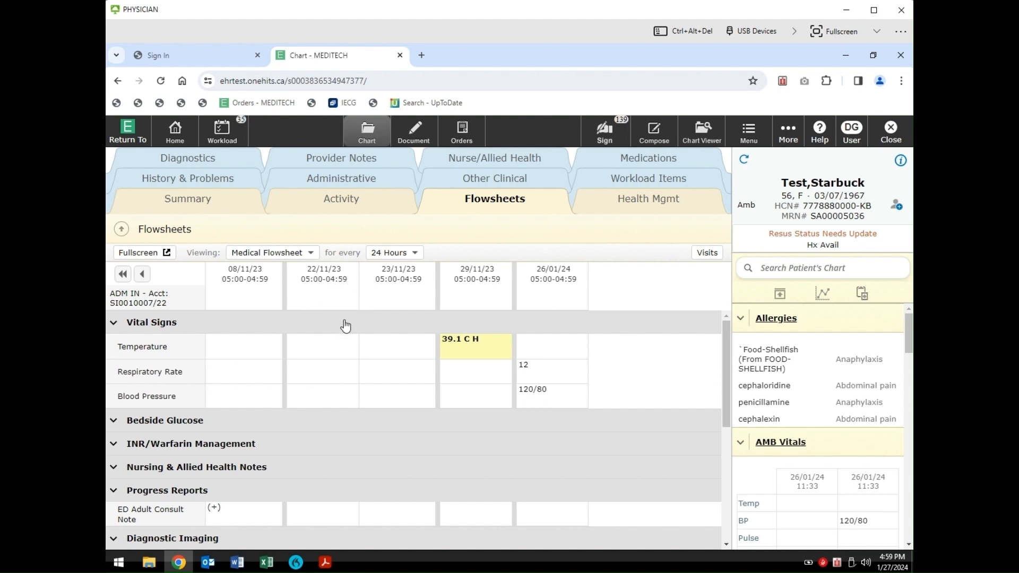
scroll(512, 337, down, 3)
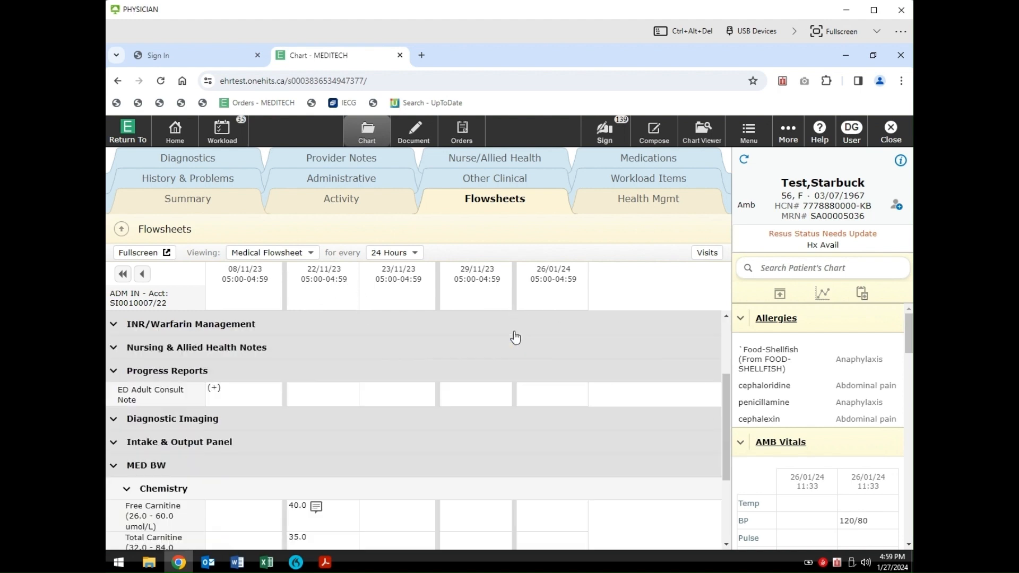
scroll(515, 339, down, 2)
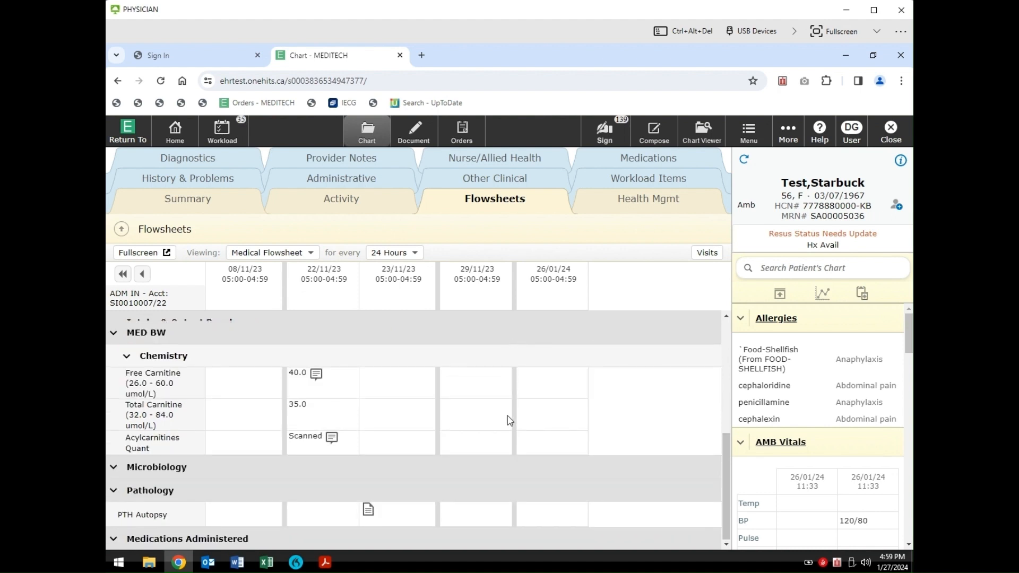
scroll(509, 422, up, 5)
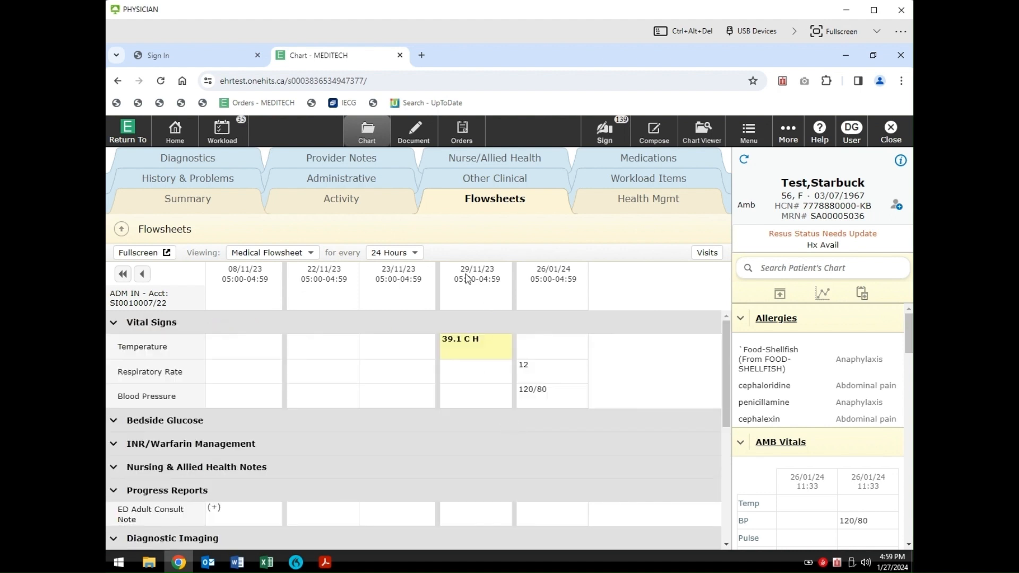
Set the time interval of the Medical Flowsheet's columns to 12 Hours.
click(416, 255)
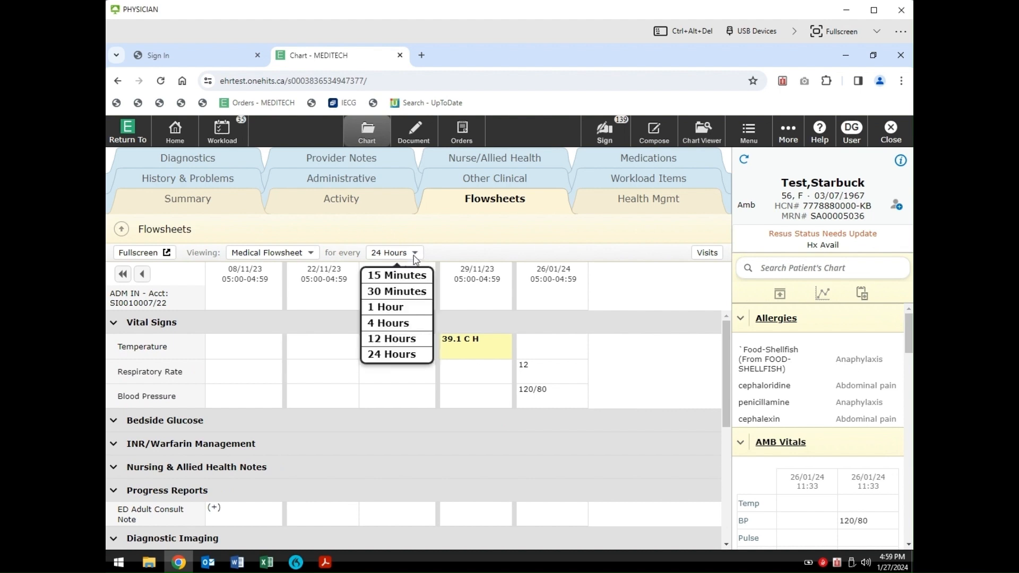
click(389, 340)
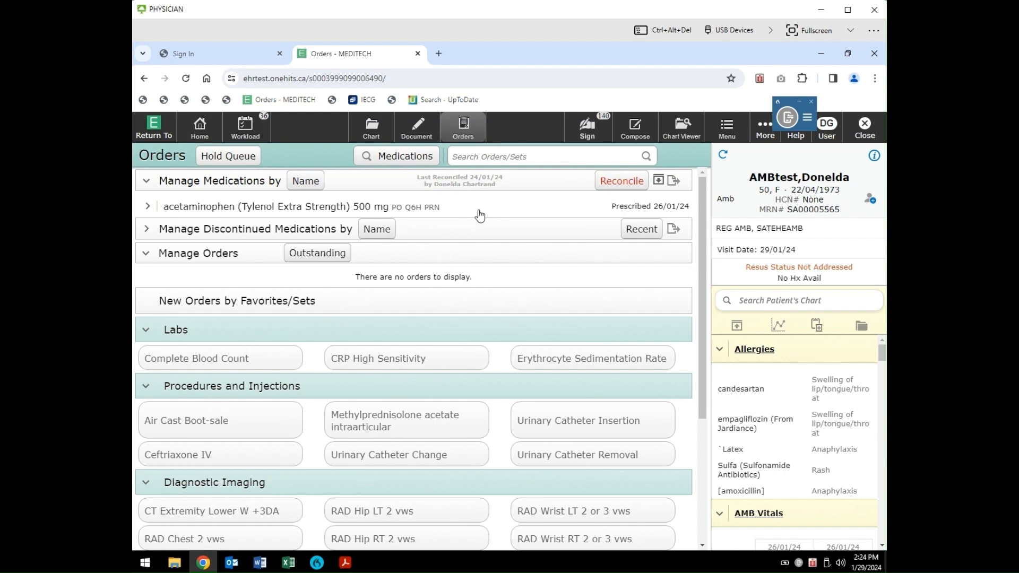
Search the orders for "ct head" and add CT Head Complex WO to the order favorites.
click(494, 157)
scroll(230, 491, down, 1)
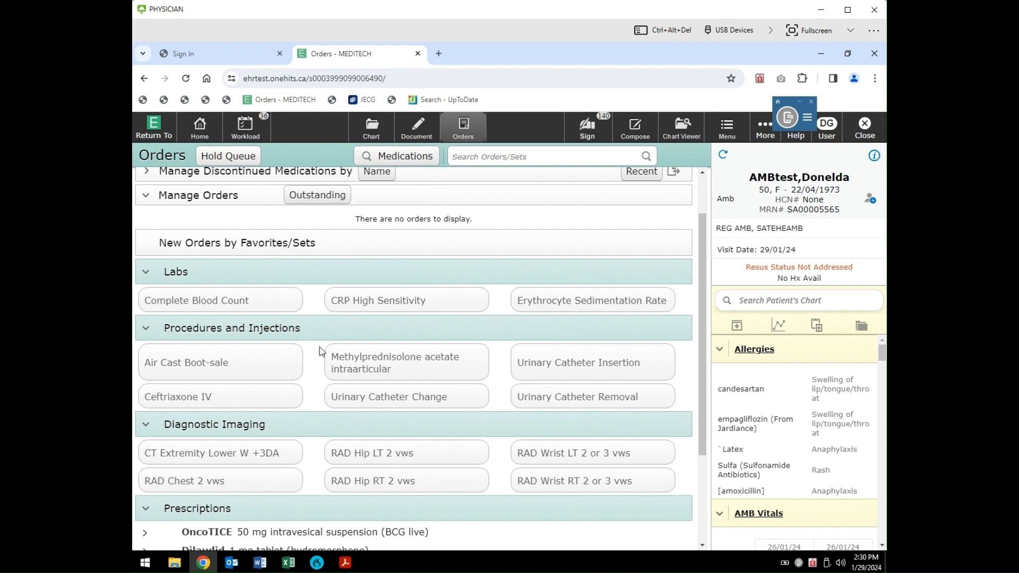
click(483, 154)
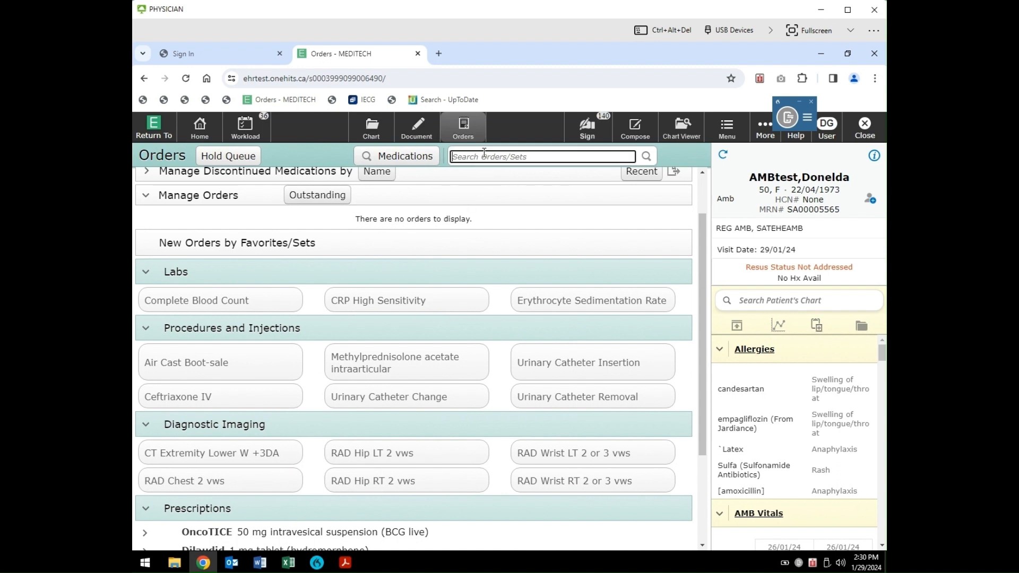
text(ct head)
scroll(553, 318, down, 5)
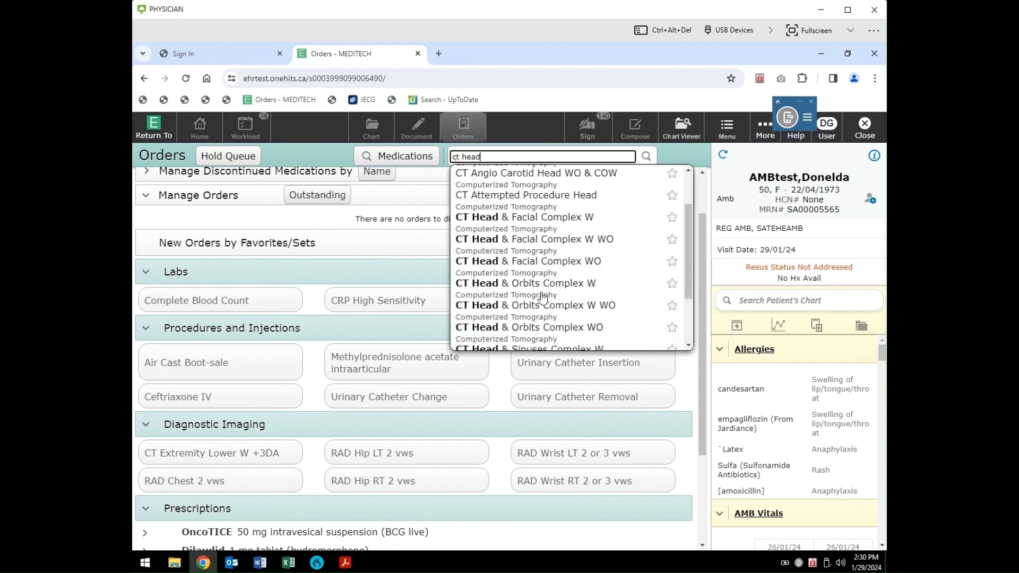
scroll(552, 313, down, 5)
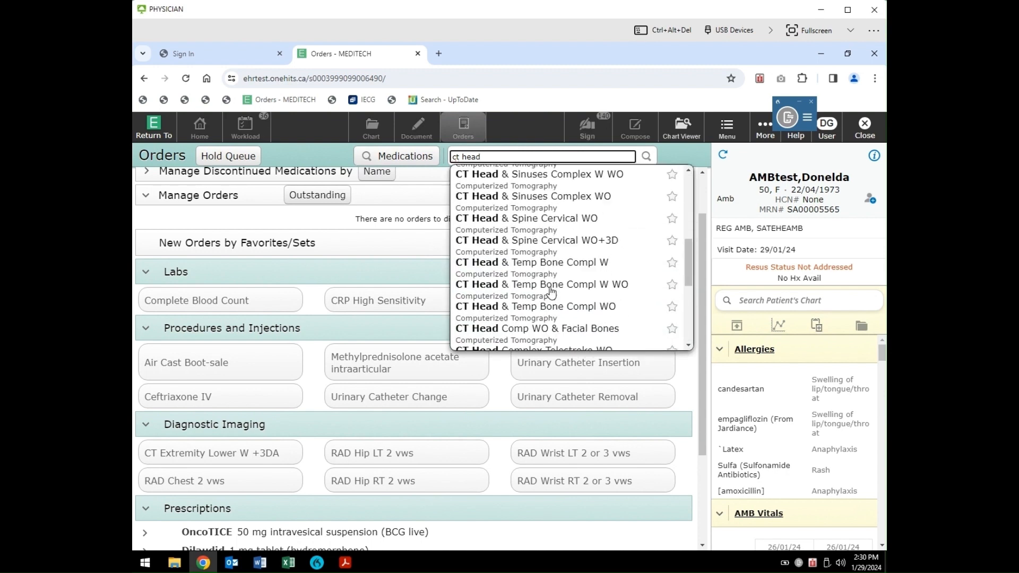
scroll(550, 295, down, 3)
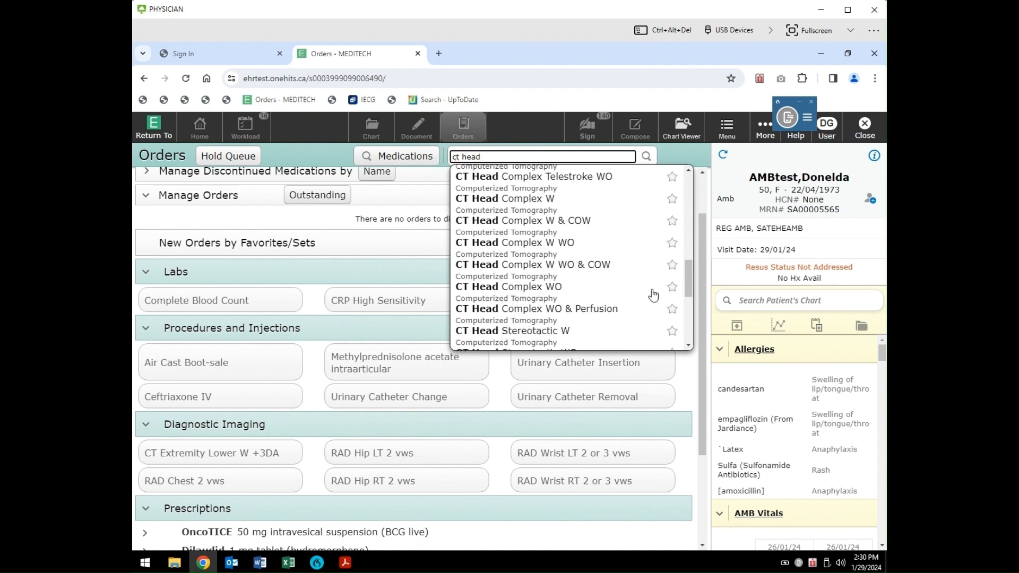
click(672, 288)
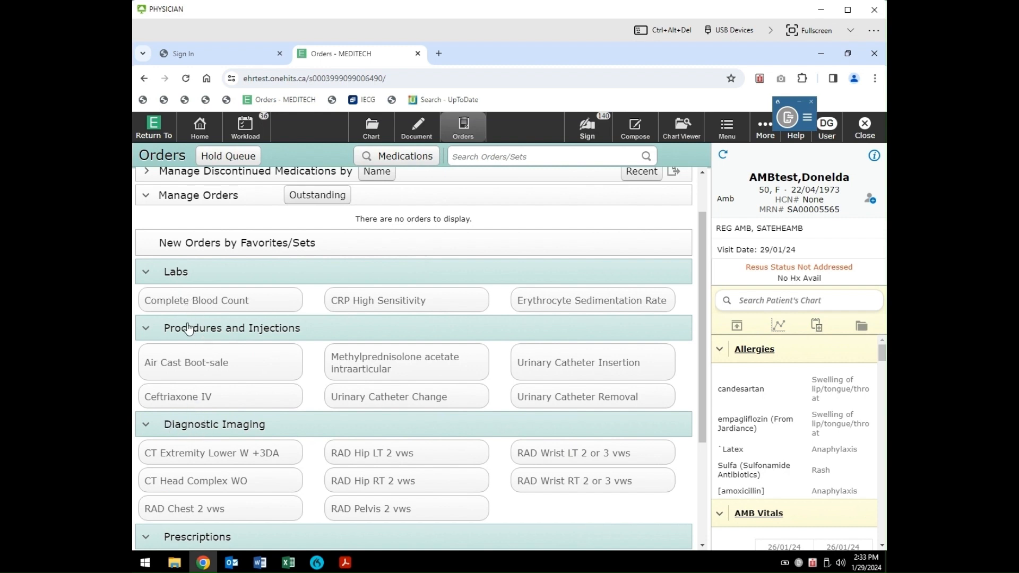
Add a RAD Hip LT 2 vws order from the Diagnostic Imaging favorites and check its order details.
scroll(249, 441, down, 1)
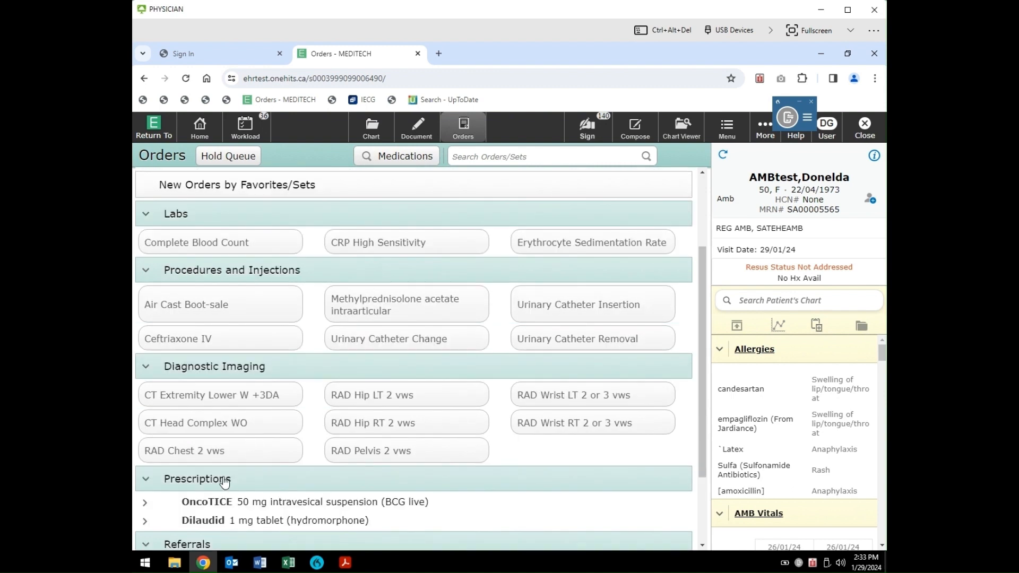
scroll(224, 481, down, 1)
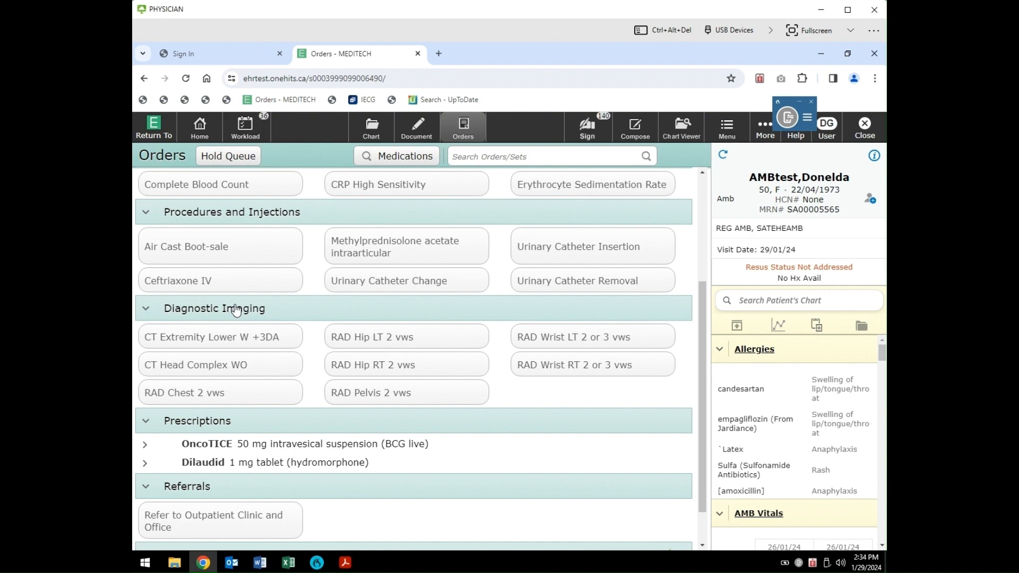
scroll(149, 298, up, 3)
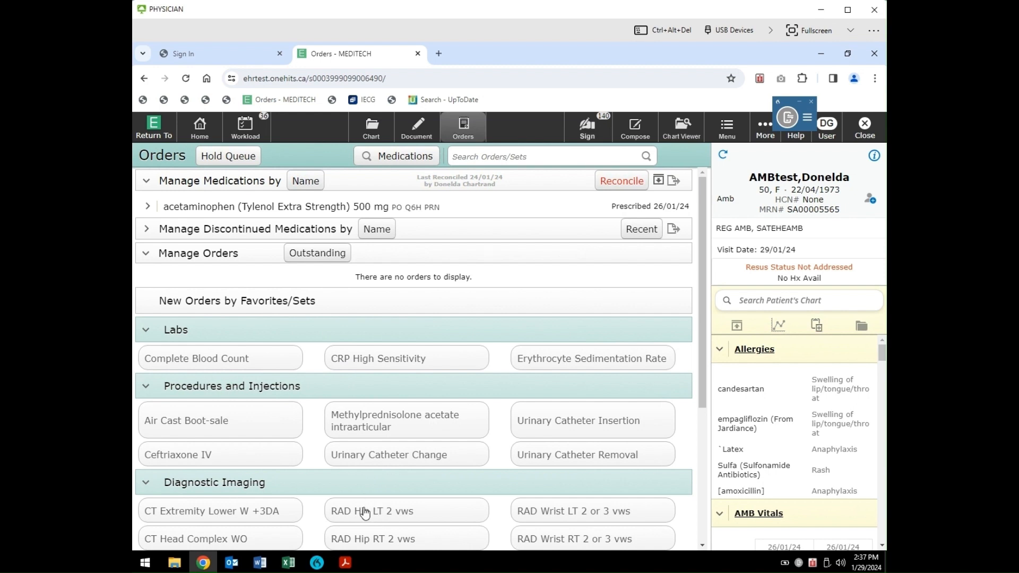
click(391, 512)
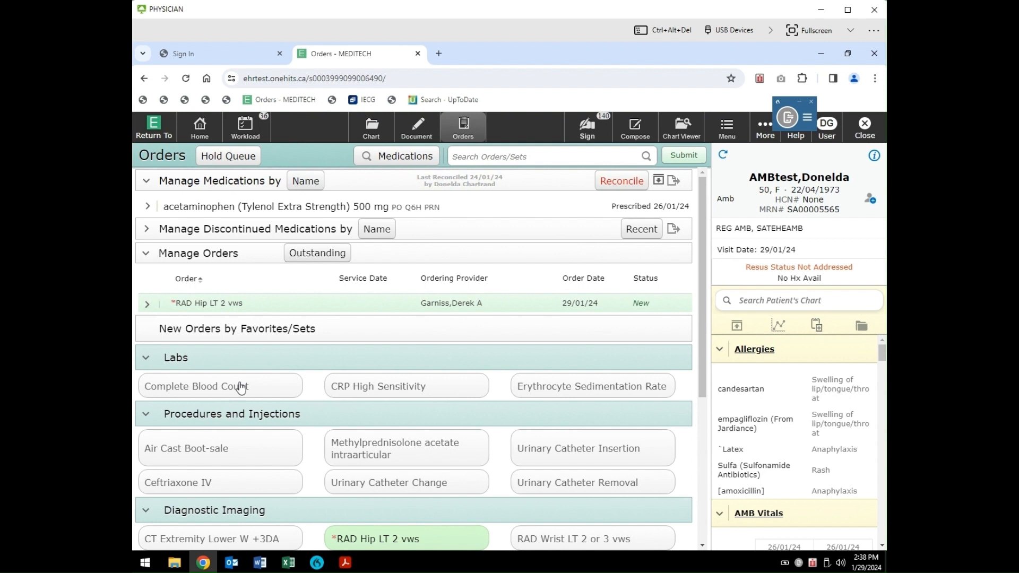
click(443, 558)
click(205, 309)
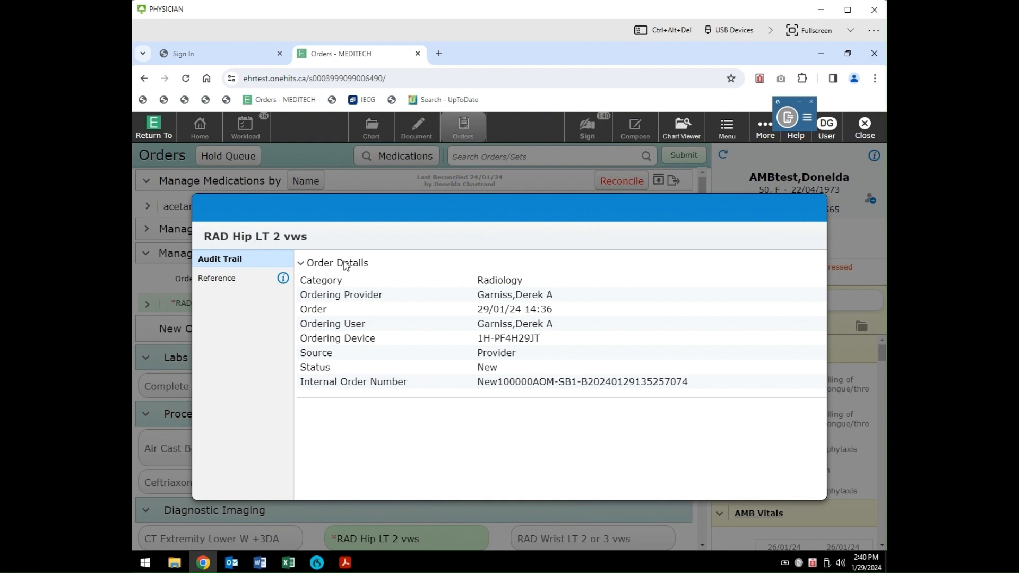
click(348, 181)
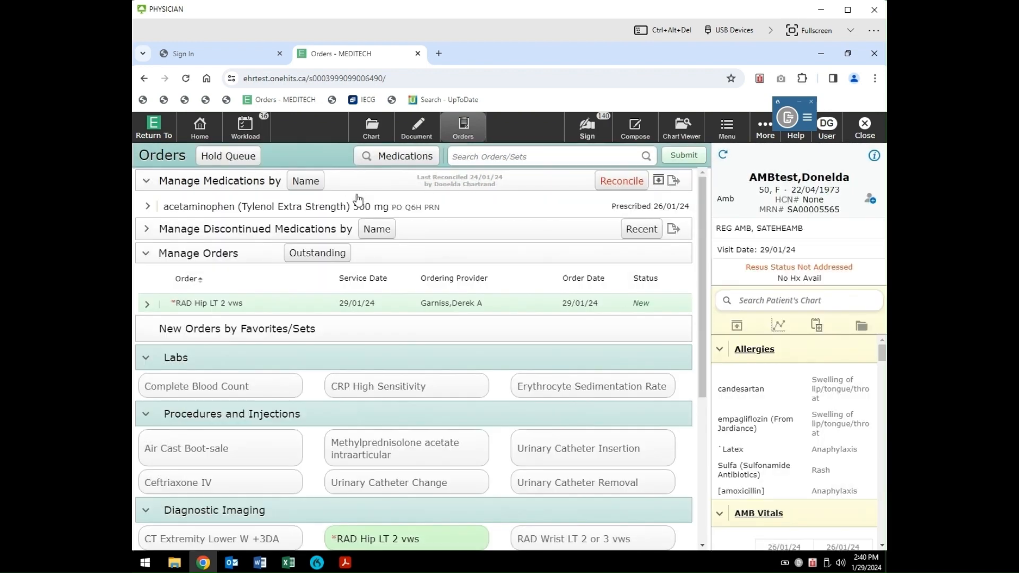
Enter "Sore Hip" as the Relevant History of the new RAD Hip LT 2 vws order.
click(148, 306)
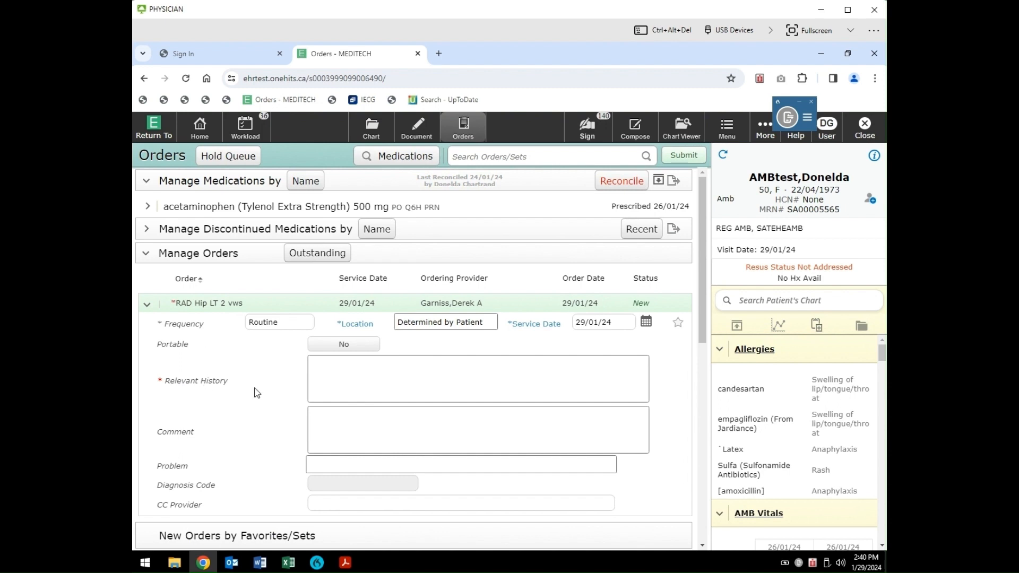
click(359, 386)
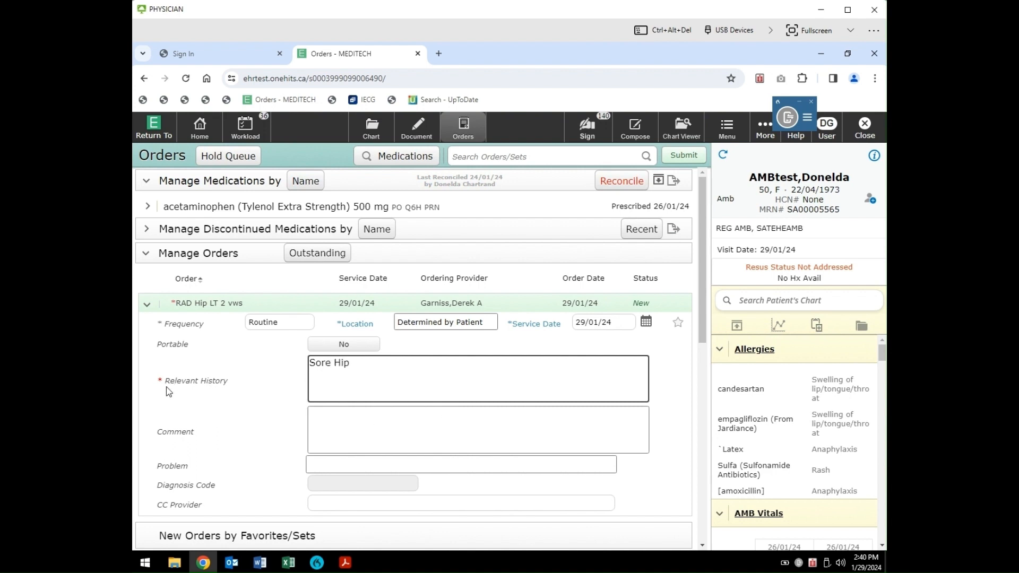
click(187, 420)
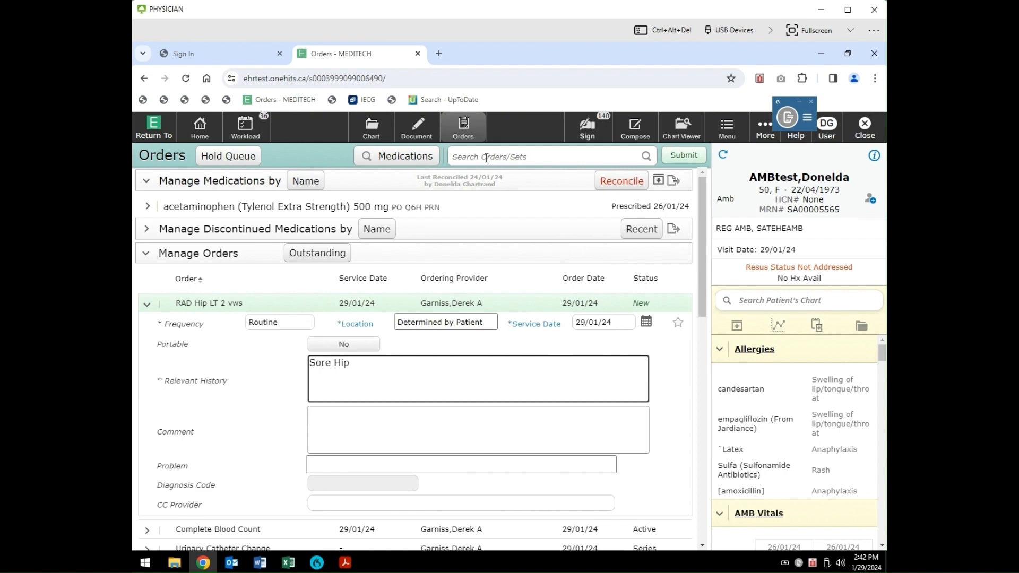
Add a new Complete Blood Count order from the Labs favorites.
scroll(430, 384, down, 8)
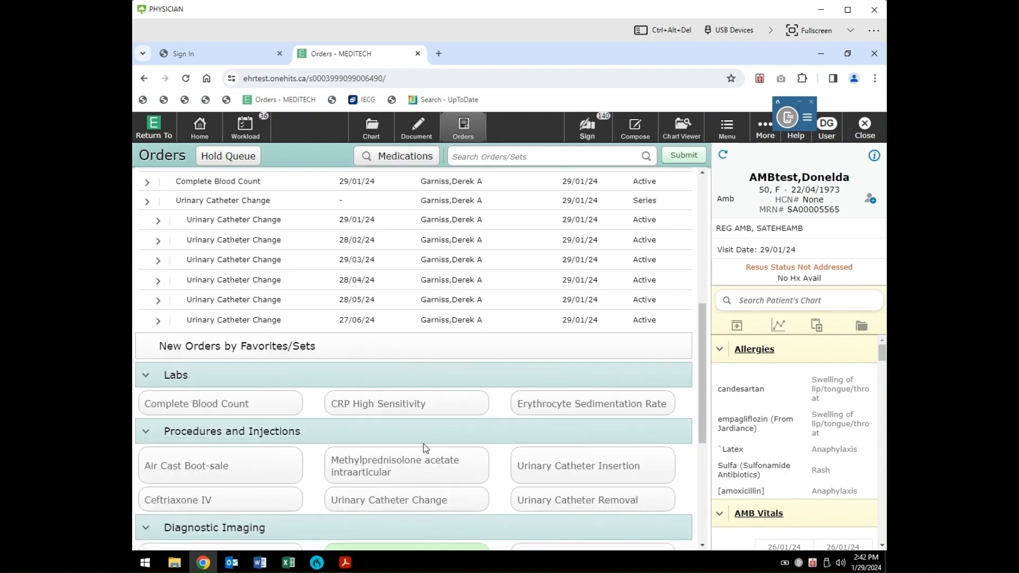
scroll(421, 459, down, 2)
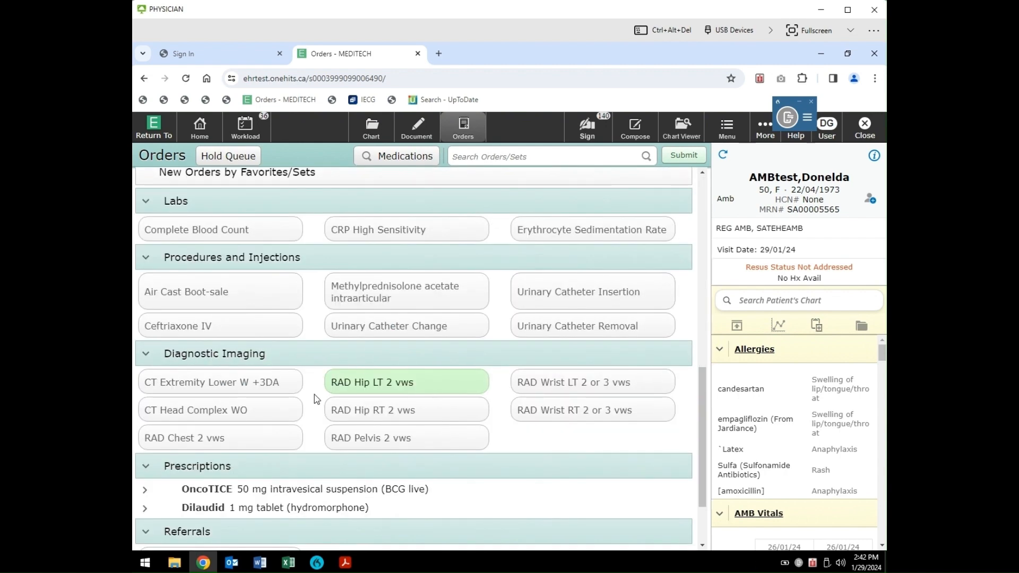
scroll(325, 419, up, 3)
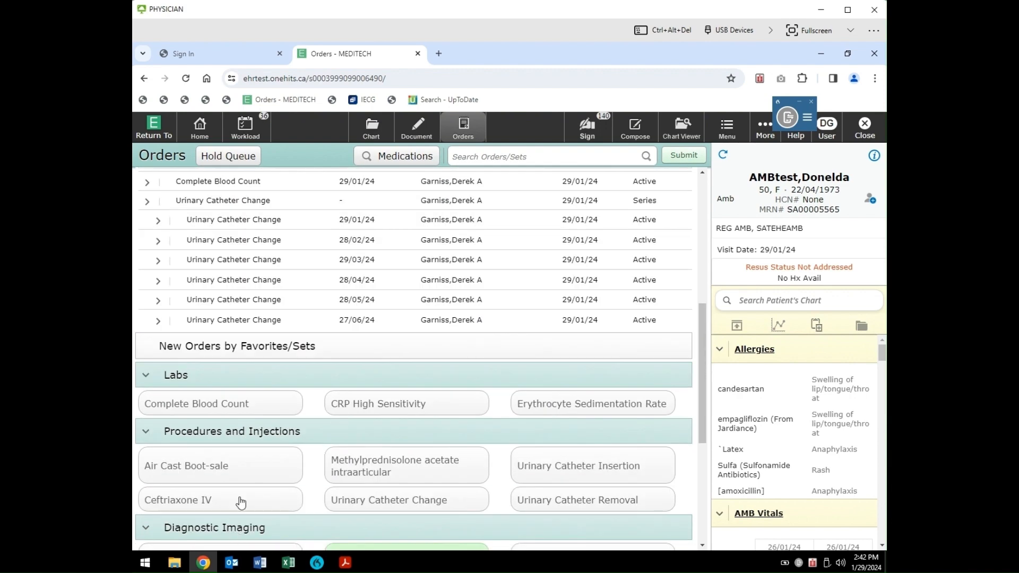
click(215, 405)
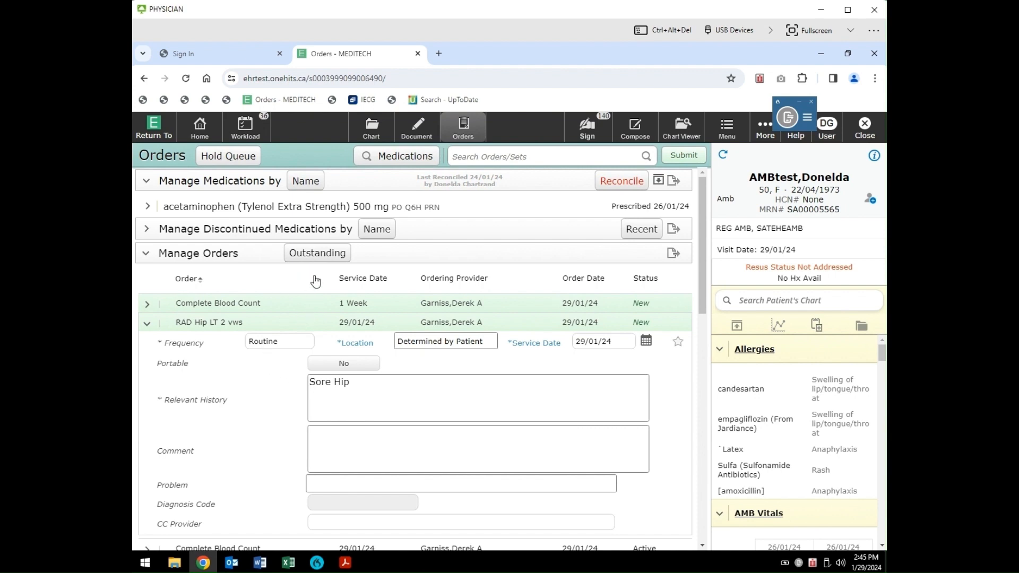
Submit the new hip X-ray and blood count orders and sign them with the provider's PIN.
click(685, 156)
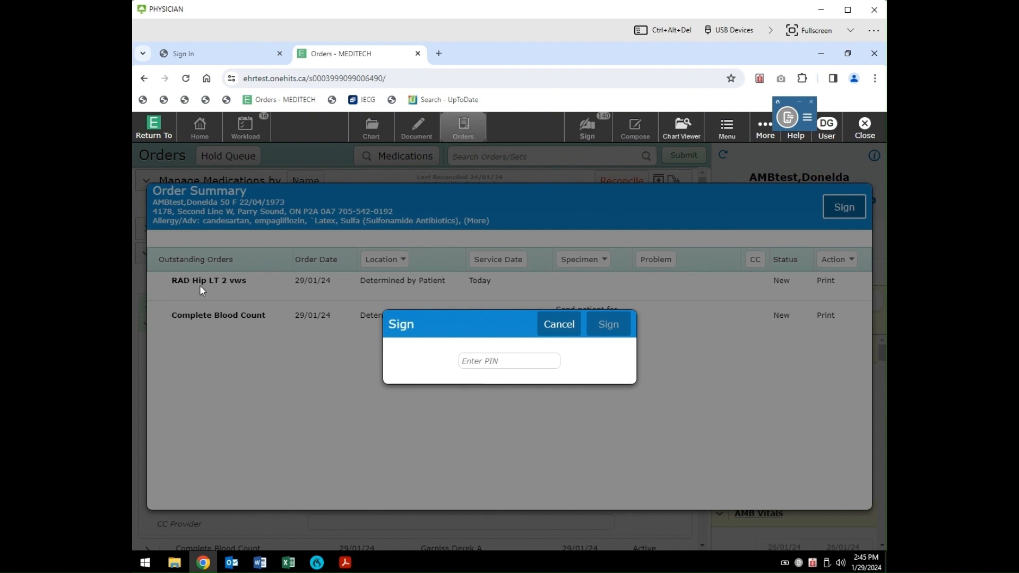
click(493, 361)
text(••••)
key(Return)
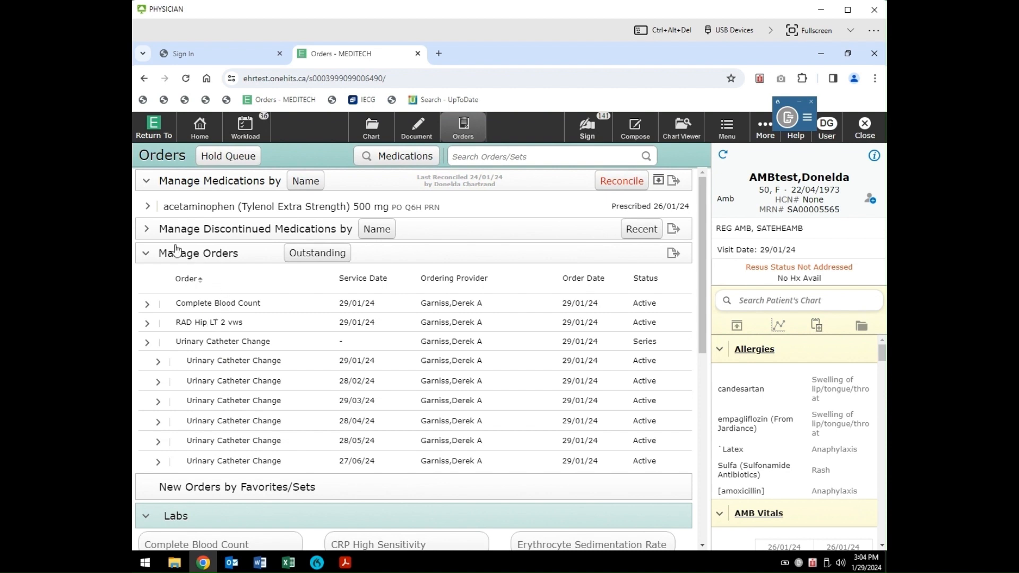
Add Ceftriaxone IV, RAD Wrist LT 2 or 3 vws and RAD Chest 2 vws from the favorites and submit these orders.
click(145, 254)
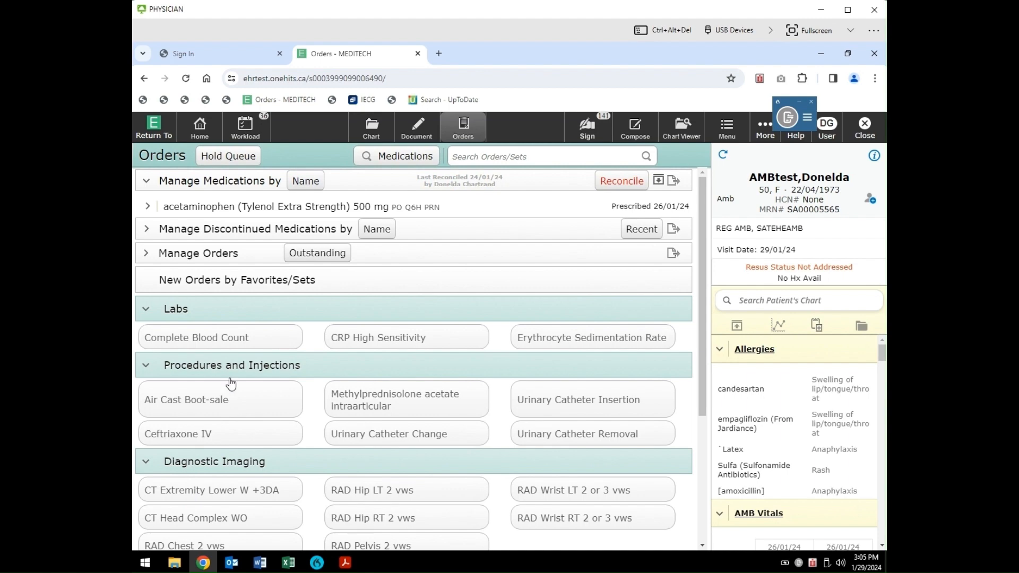
click(160, 253)
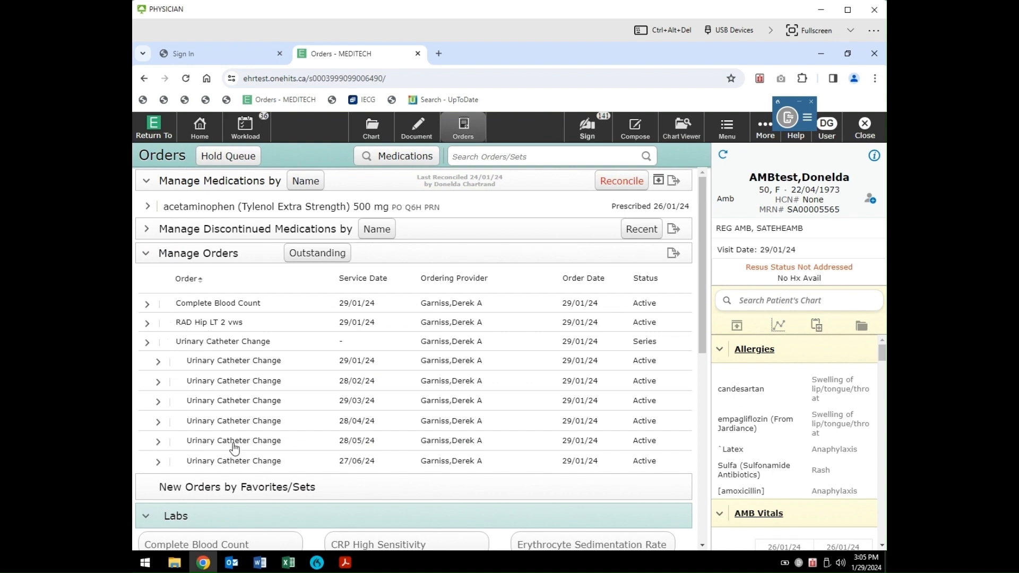
scroll(233, 467, down, 2)
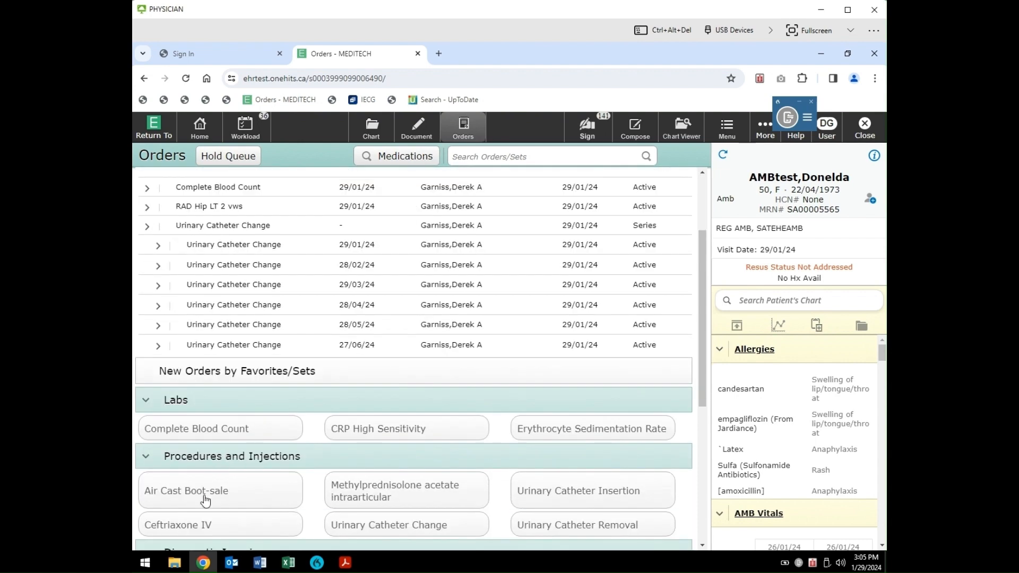
scroll(206, 520, down, 1)
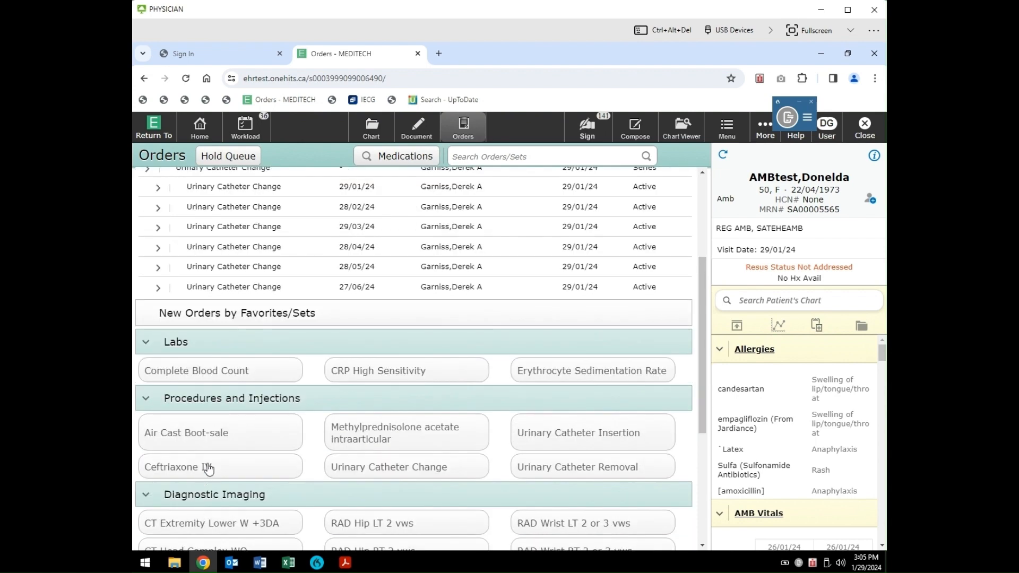
click(207, 468)
scroll(203, 470, down, 2)
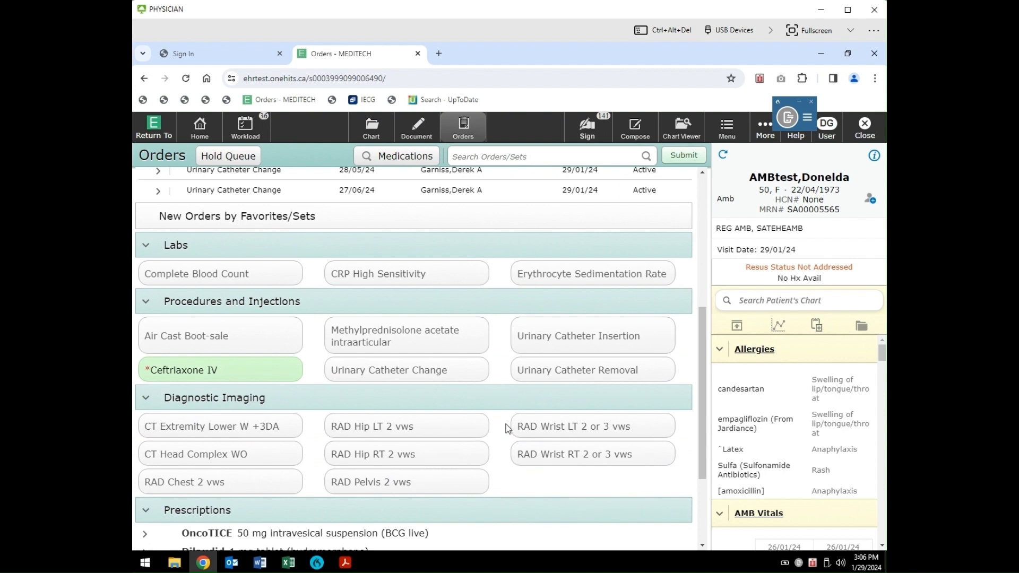
click(557, 431)
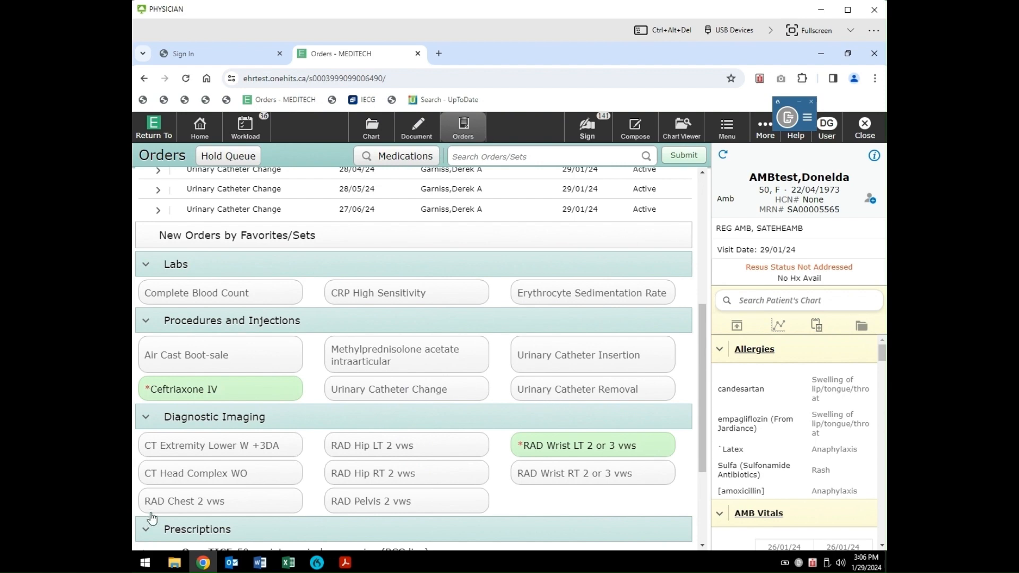
click(192, 506)
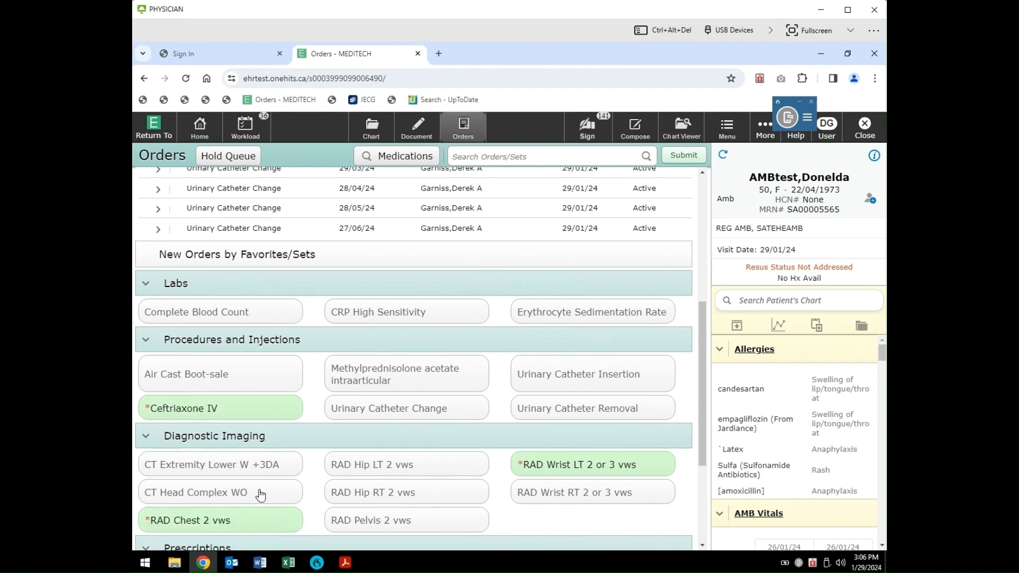
scroll(260, 495, up, 2)
scroll(260, 495, up, 3)
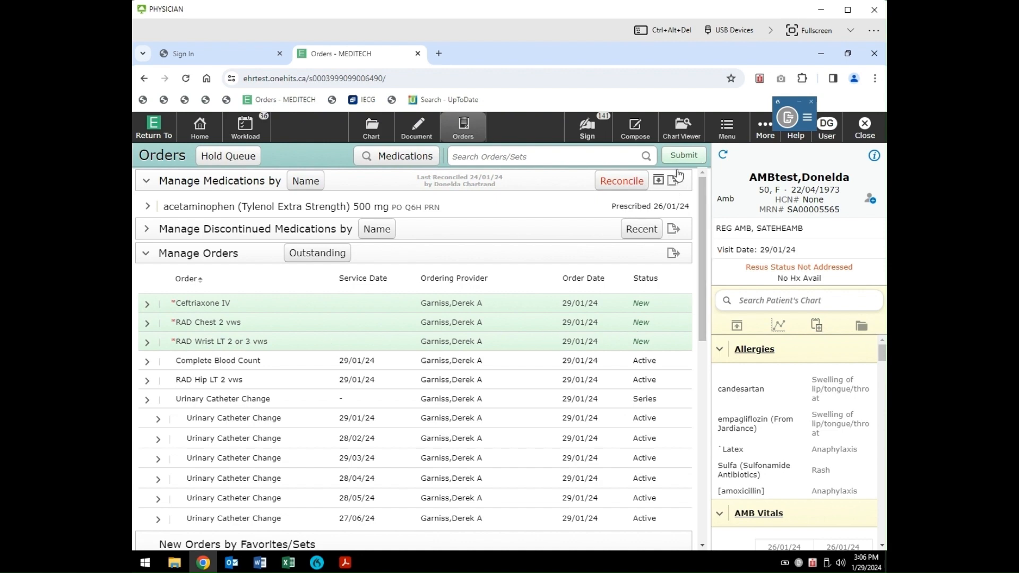
click(692, 157)
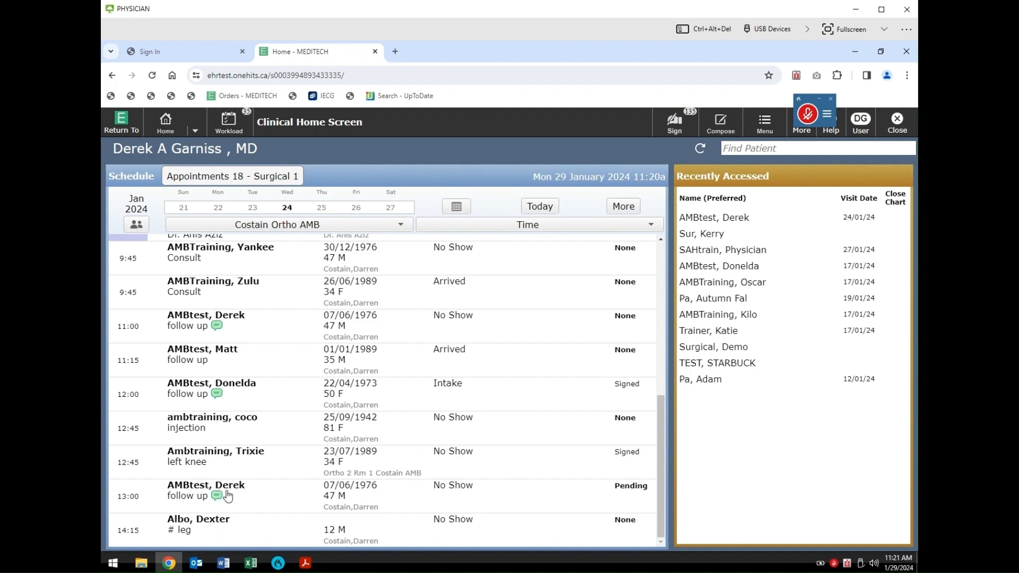
Open the chart of the 13:00 follow-up appointment and start a new Geriatric Clinic Note.
click(180, 489)
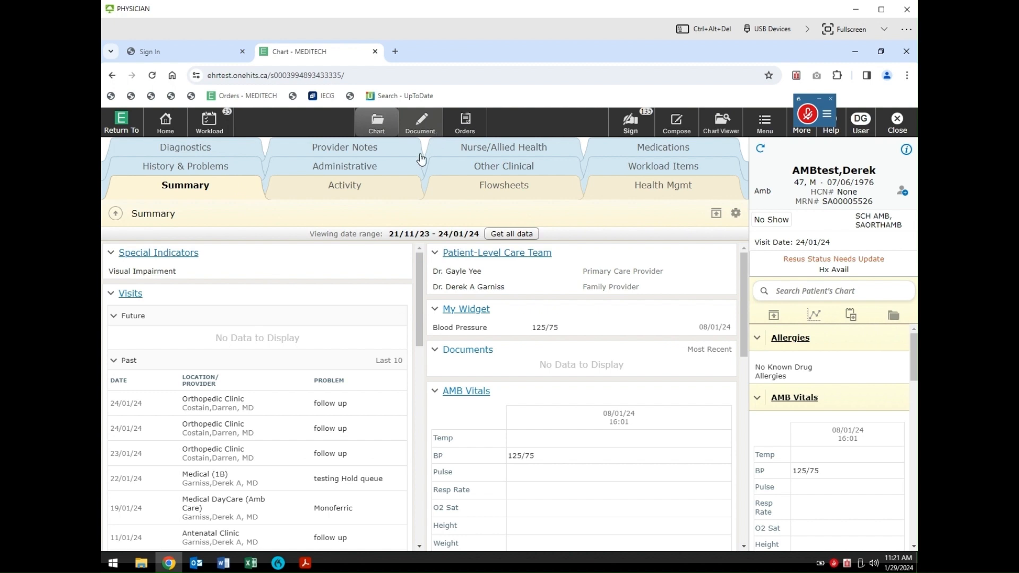
click(423, 126)
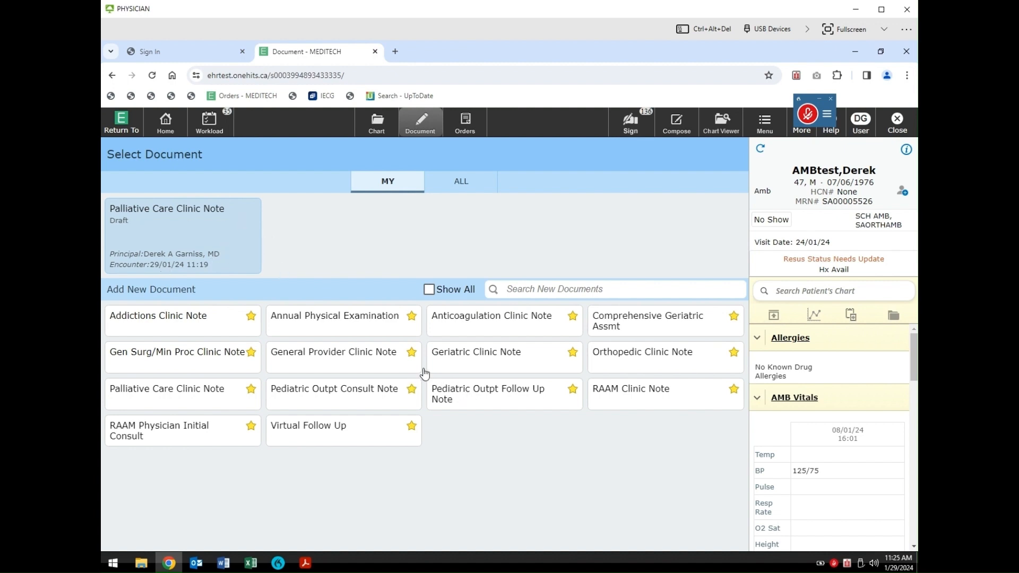
click(467, 356)
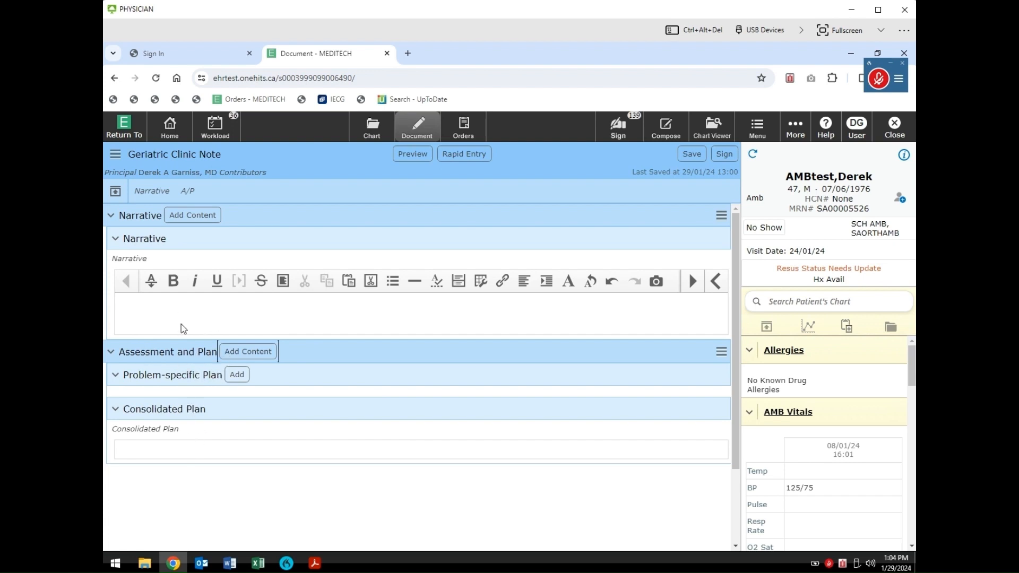
Dictate "This patient is presenting to the geriatrics clinic in follow-up from an emergency department visit on January 5, 2024." into the Narrative.
click(127, 297)
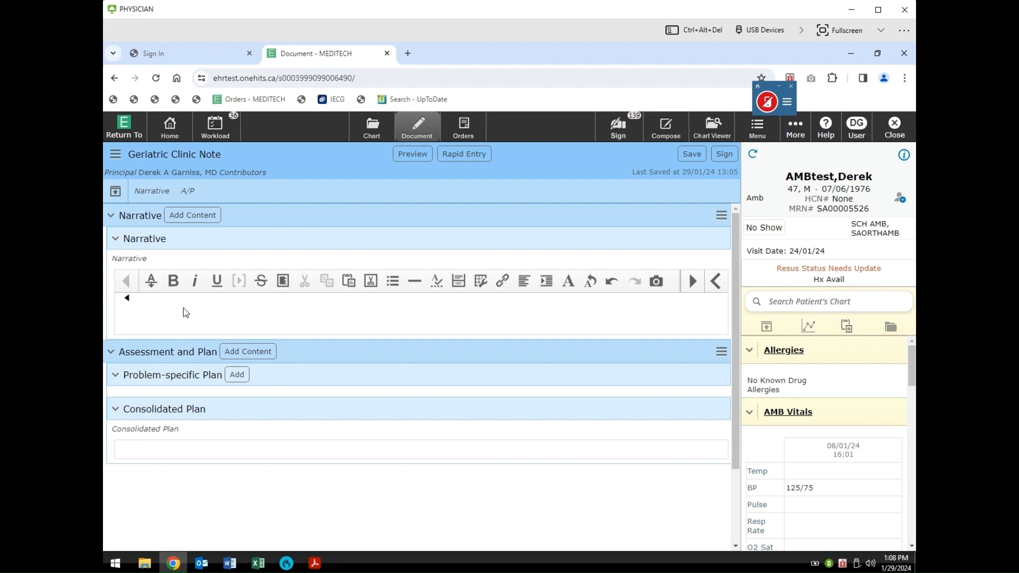
key(KP_Add)
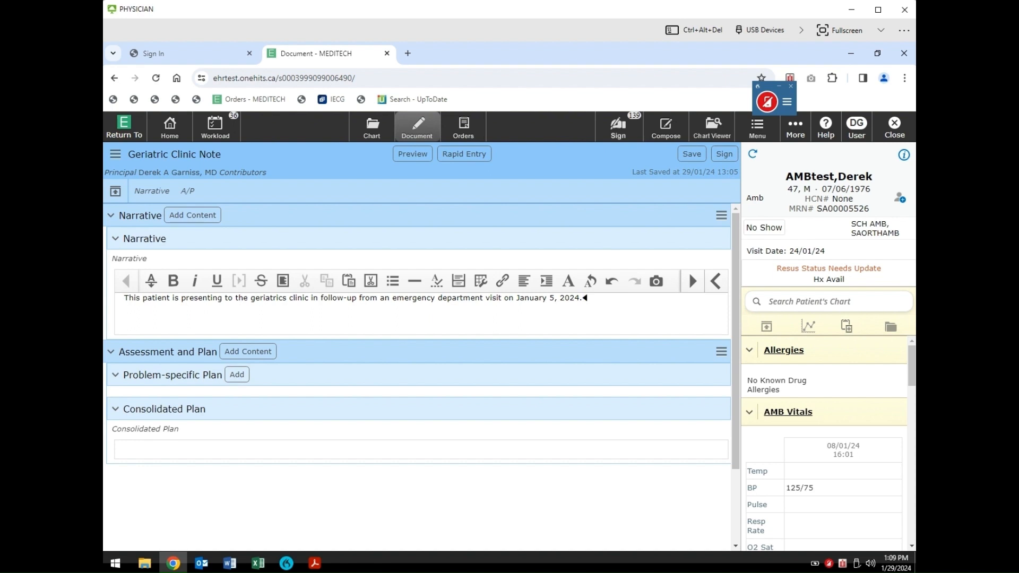
Insert the Medical History formatted data on a new line below the opening sentence of the Narrative.
key(Return)
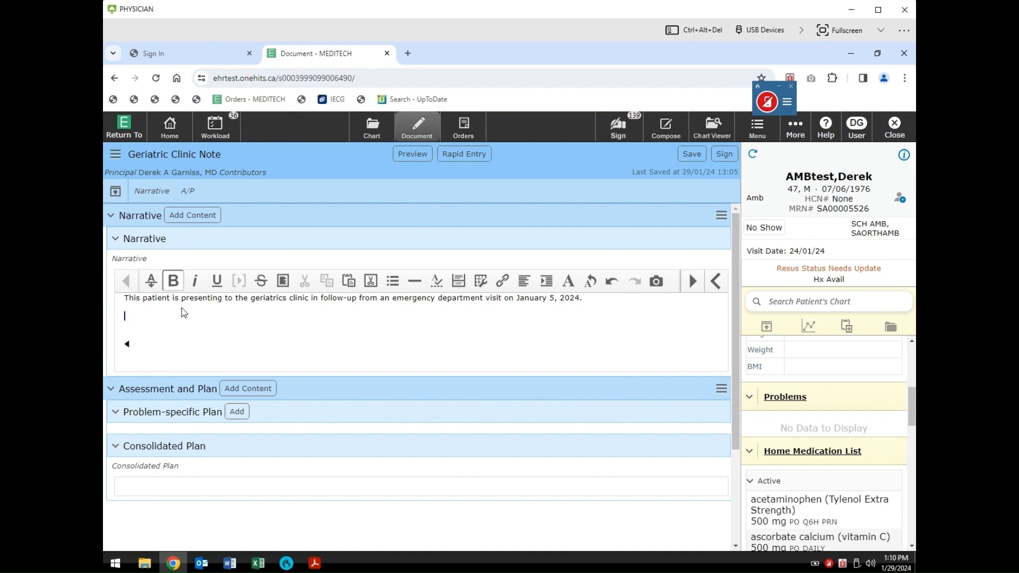
click(152, 284)
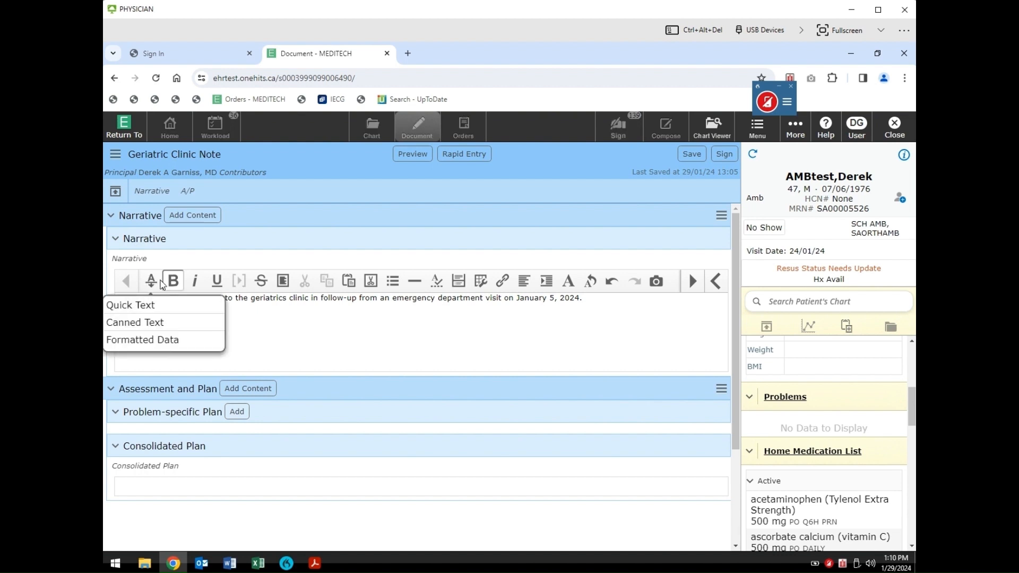
click(153, 343)
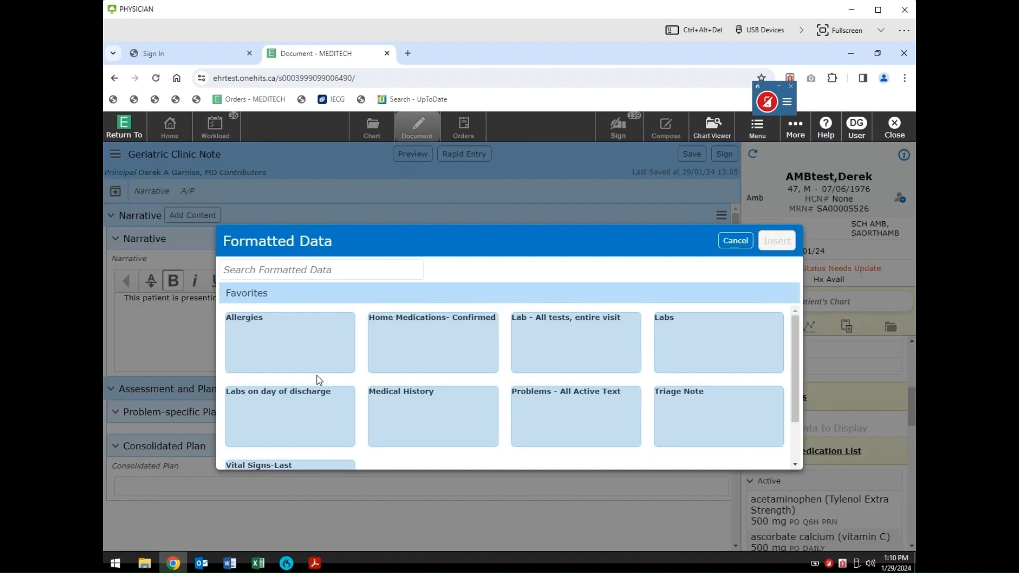
click(407, 400)
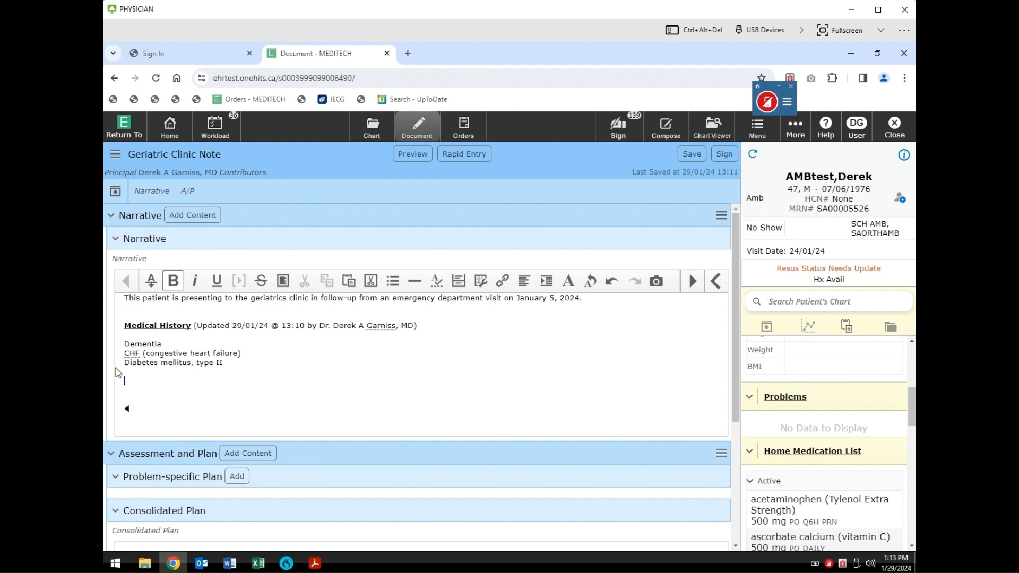
Insert the "oex" examination template below the medical history and set Resp to "Good Air Entry Bilaterally, No wheezes or crackles appreciated.".
click(151, 281)
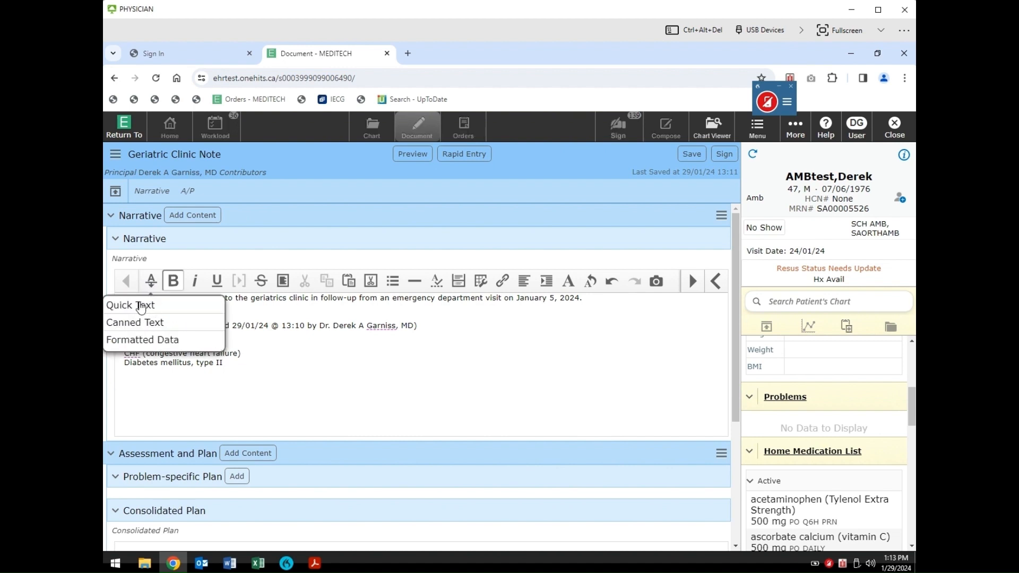
click(212, 384)
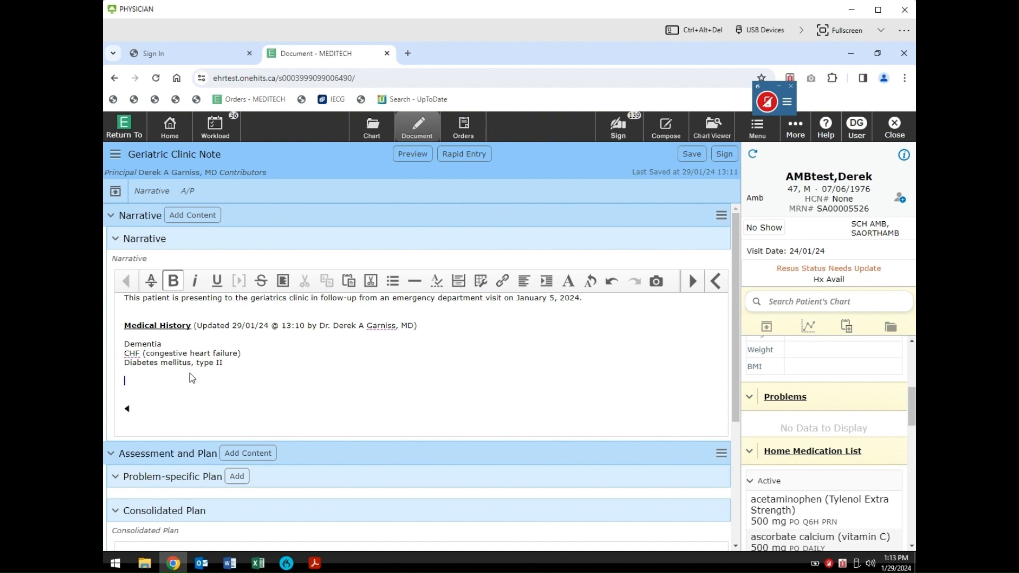
text(oex)
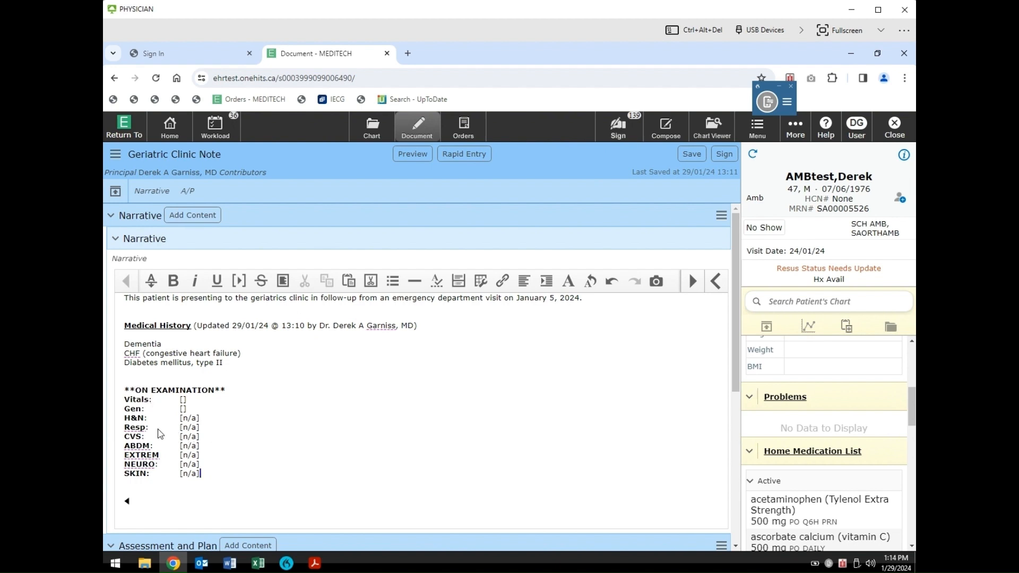
drag(203, 428, 180, 430)
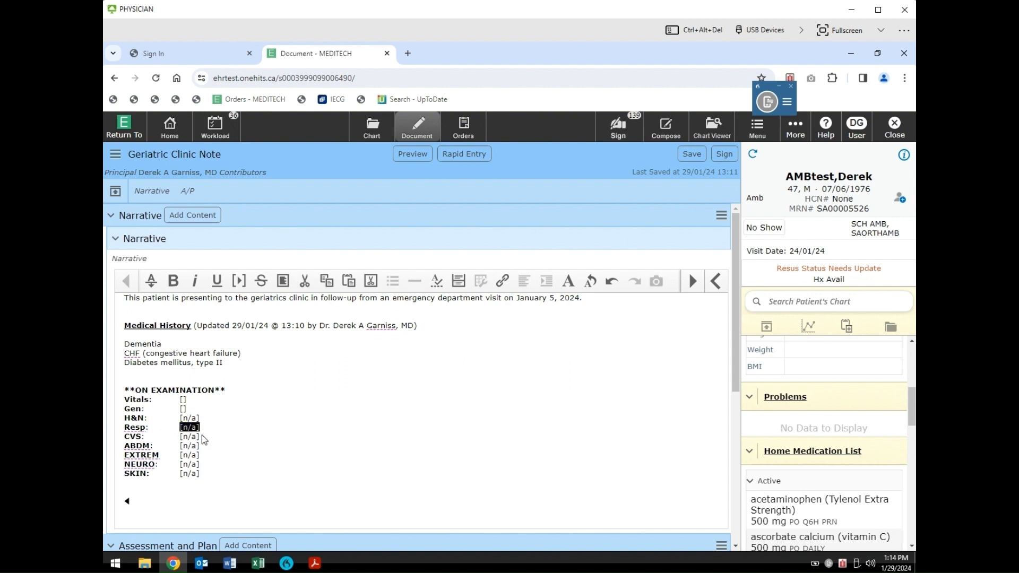
text(Good Air Entry Bilaterally, No wheezes or crackles appreciated.)
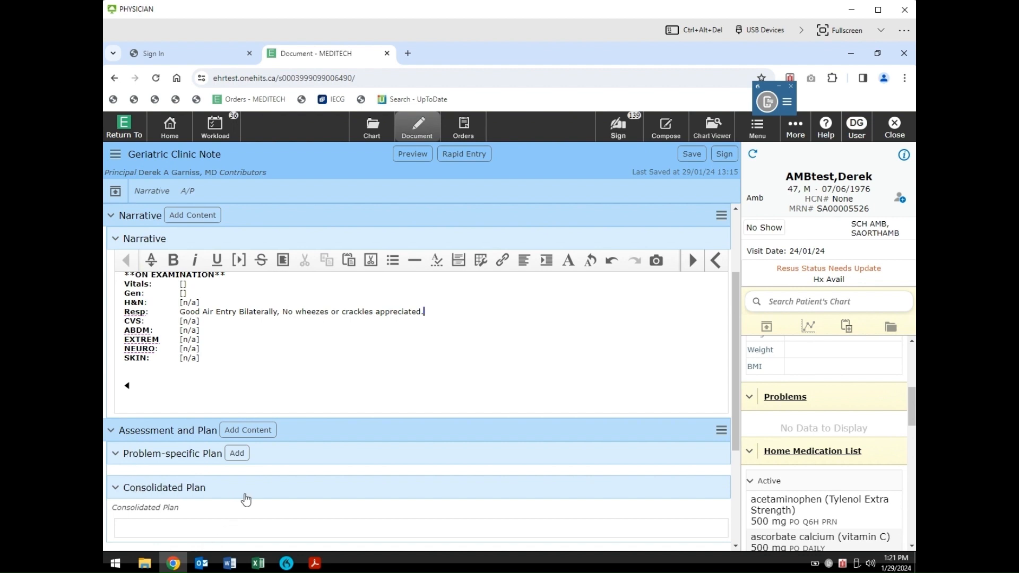
Add Parkinson disease as both an active problem and medical history from the note's Problem-specific Plan, and save the list.
click(237, 453)
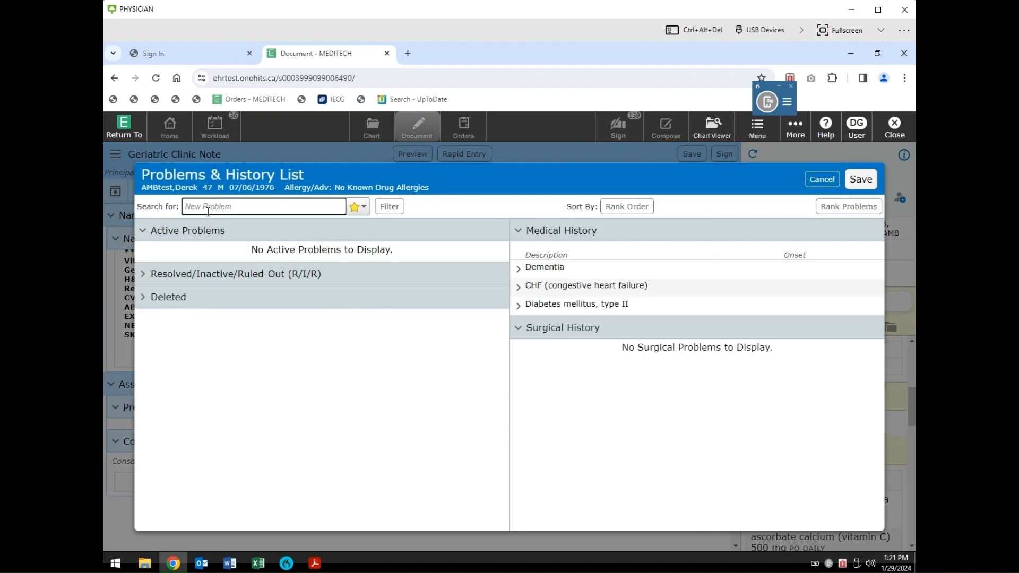
text(parkin)
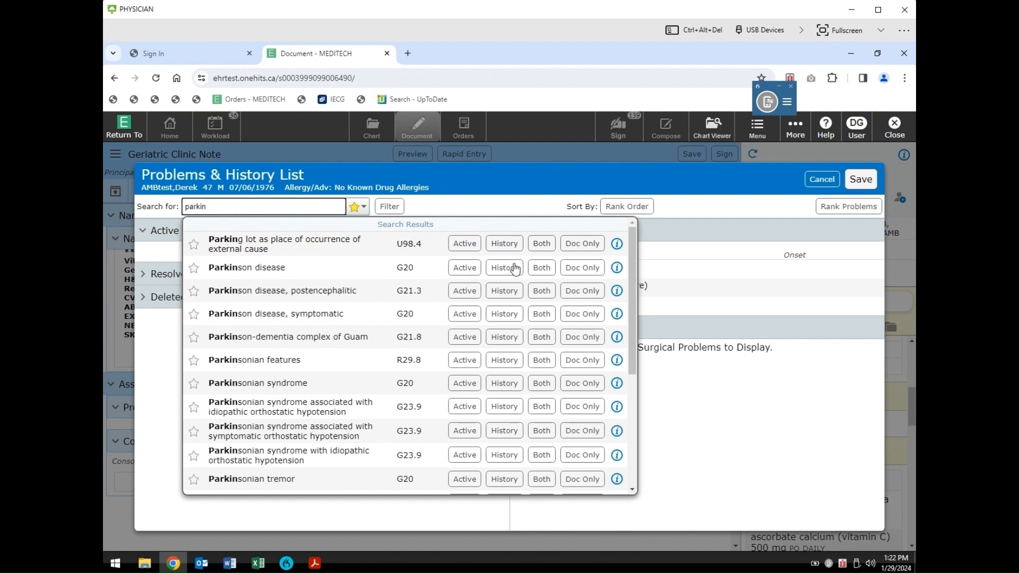
click(540, 273)
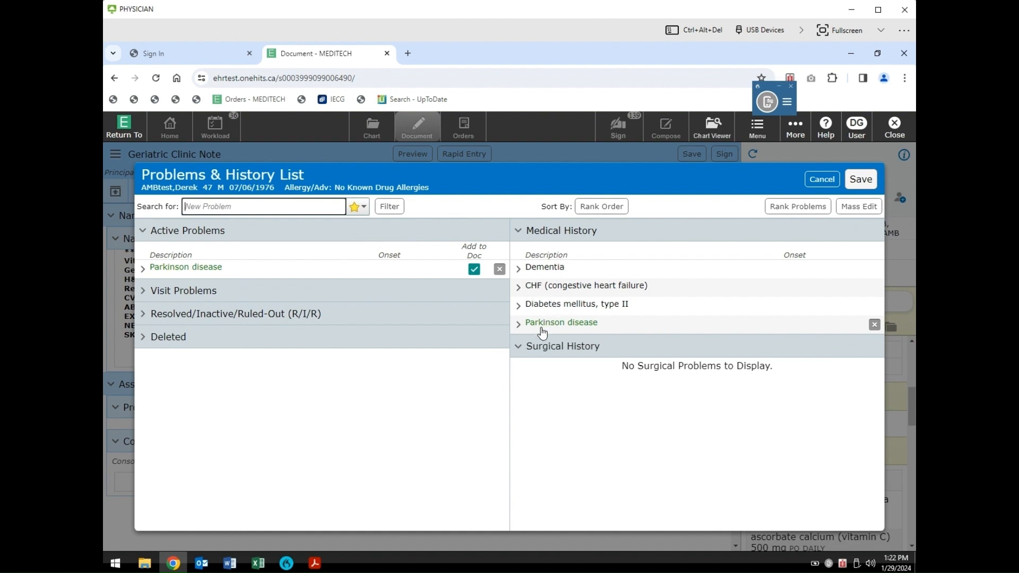
click(852, 180)
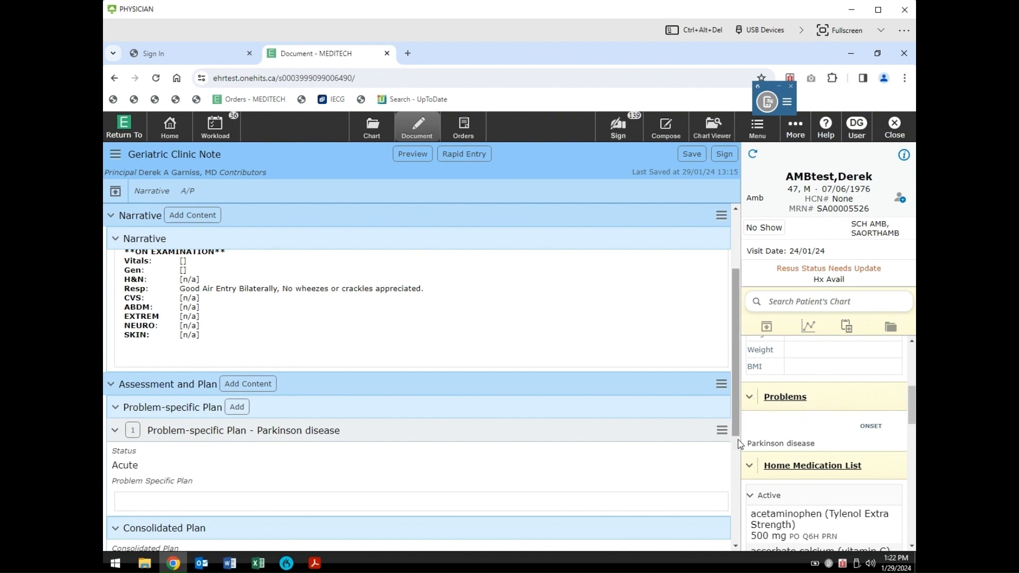
Enter "Diagnosed Jan 2024." as the problem-specific plan for Parkinson disease.
scroll(830, 408, down, 1)
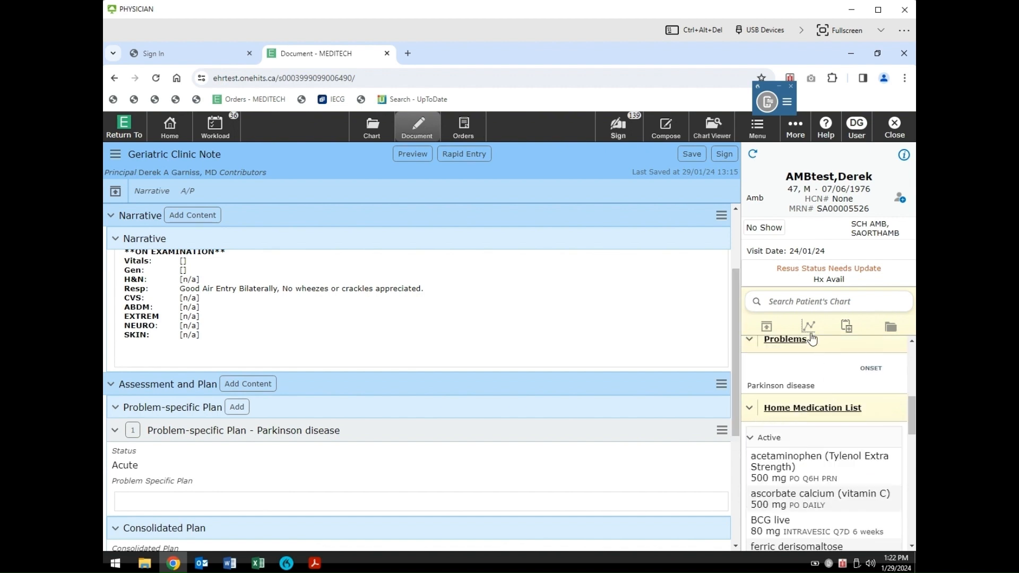
scroll(822, 436, down, 10)
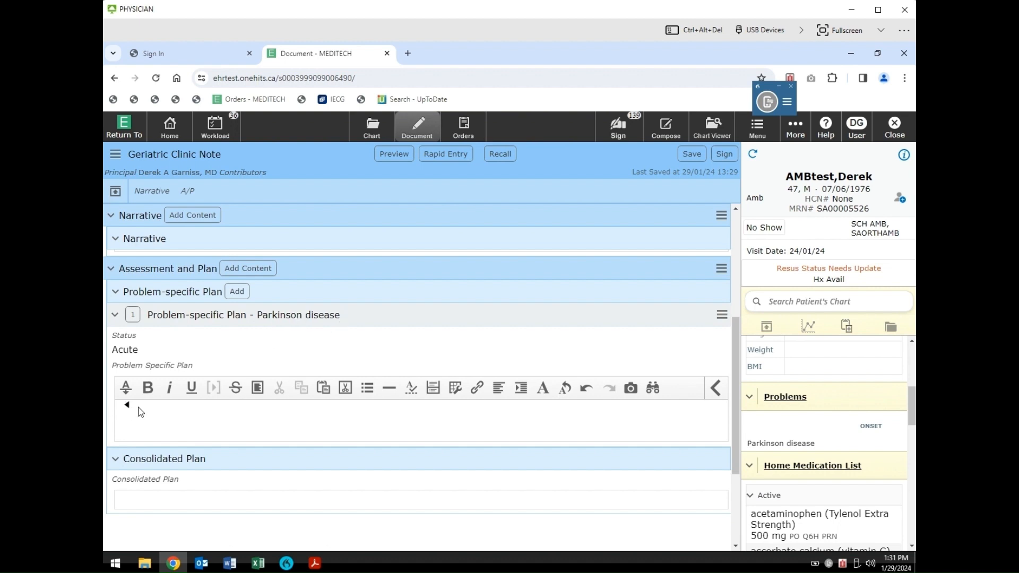
text(Diagnosed Jan 2024.)
Reactivate CHF (congestive heart failure) from the medical history, include it in the document's Problem-specific Plan and save.
click(237, 292)
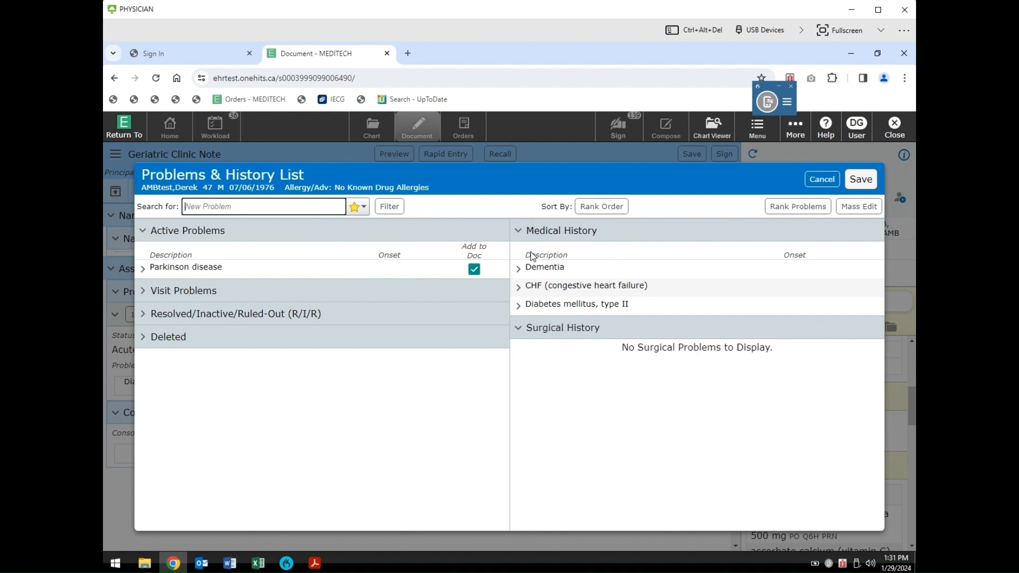
click(539, 287)
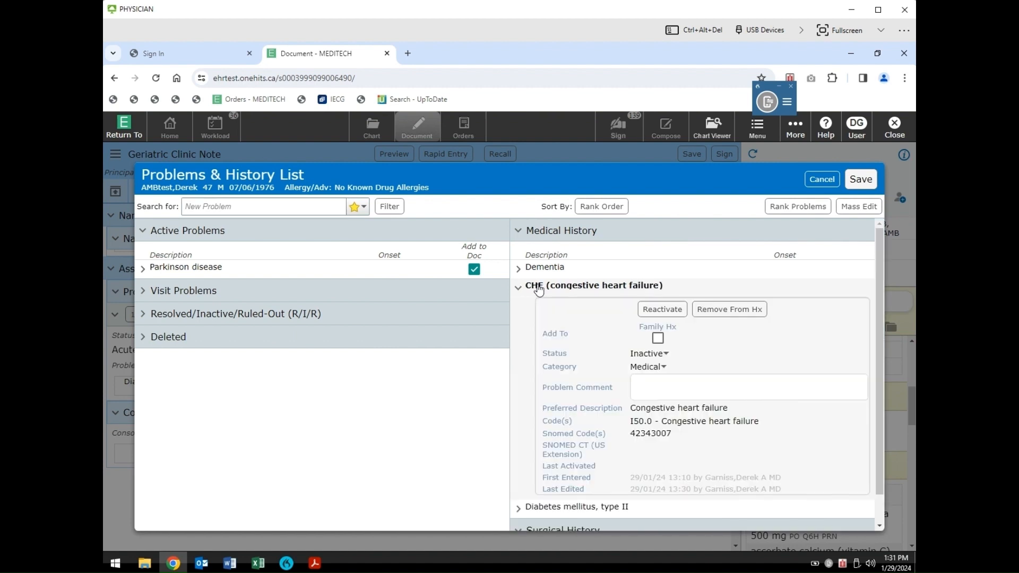
click(667, 310)
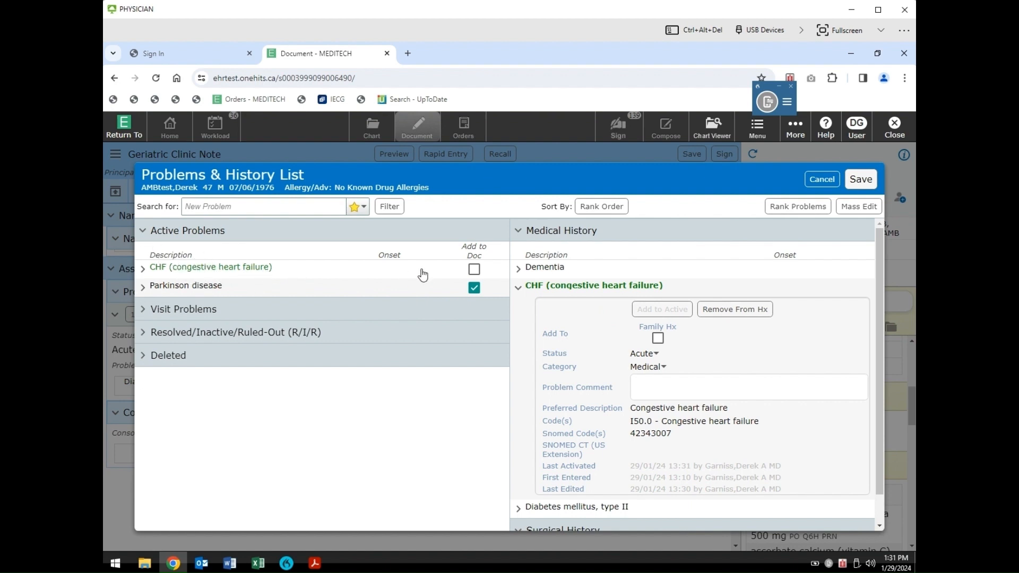
click(473, 271)
click(861, 180)
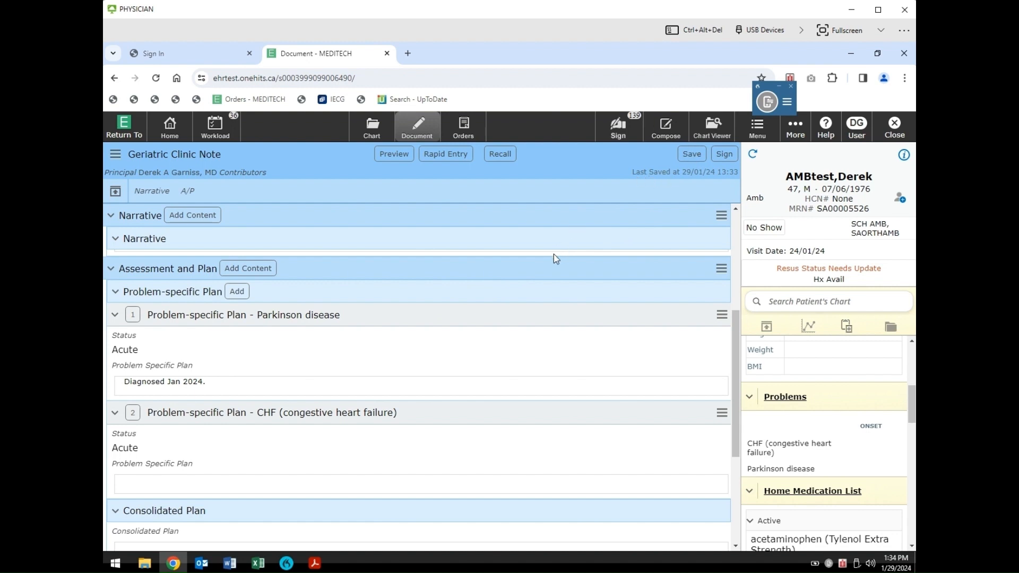
Sign the Geriatric Clinic Note, accepting the default document contributors and entering the provider's PIN.
click(727, 155)
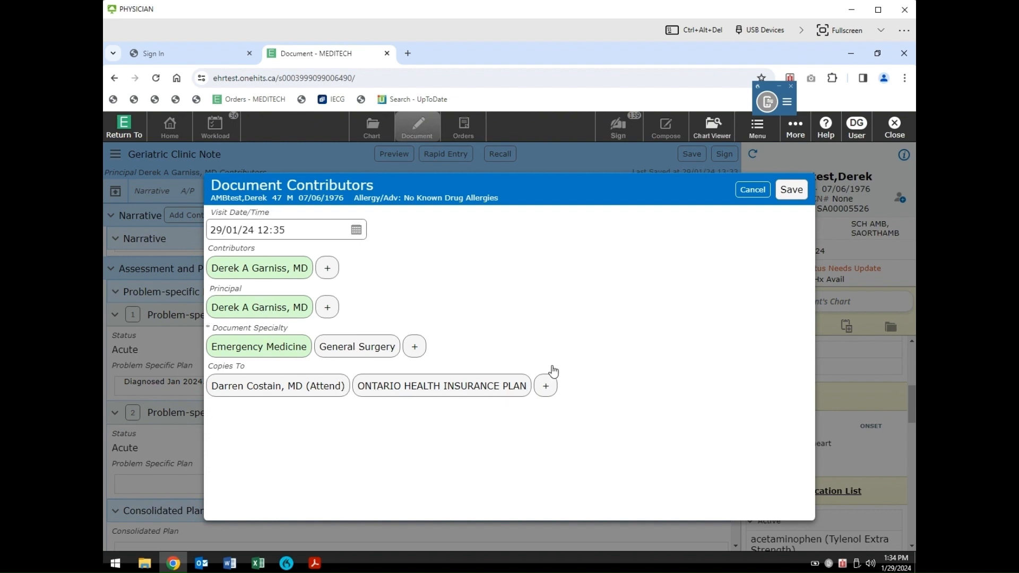
click(786, 190)
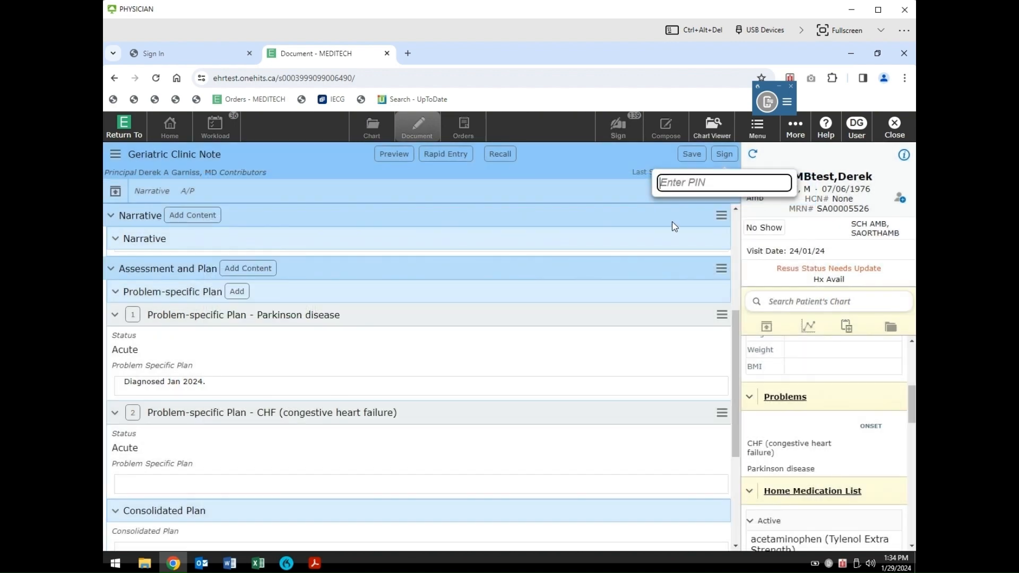
text(****)
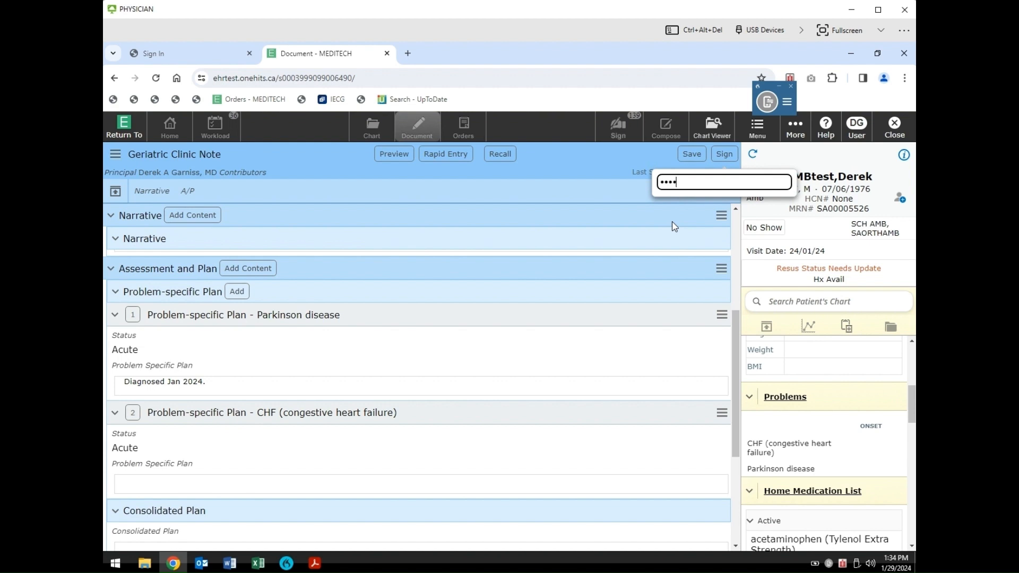
key(Return)
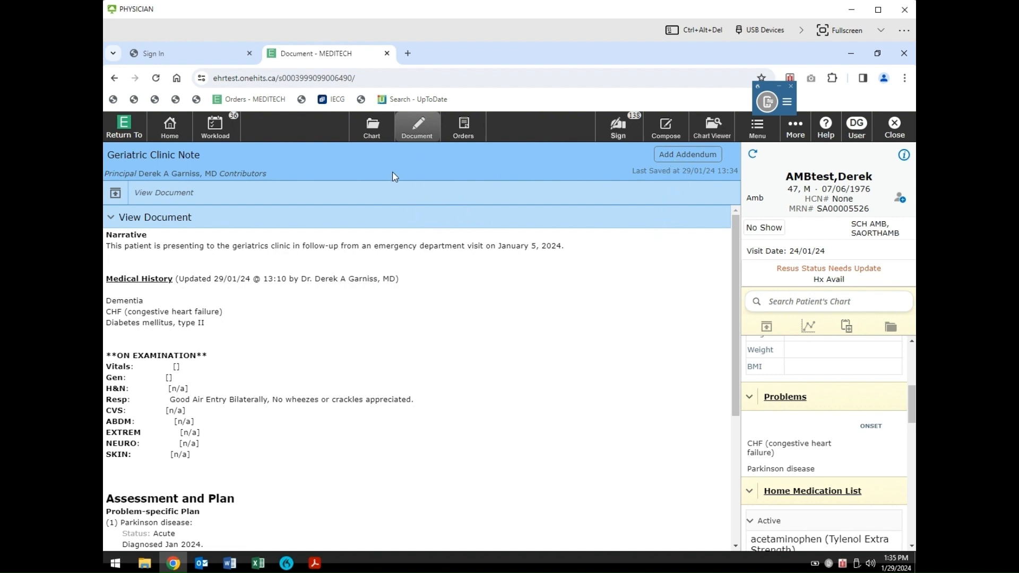
Leave the signed note for the chart and save the draft Geriatric Clinic Note containing the "This is my Note" lines.
click(374, 130)
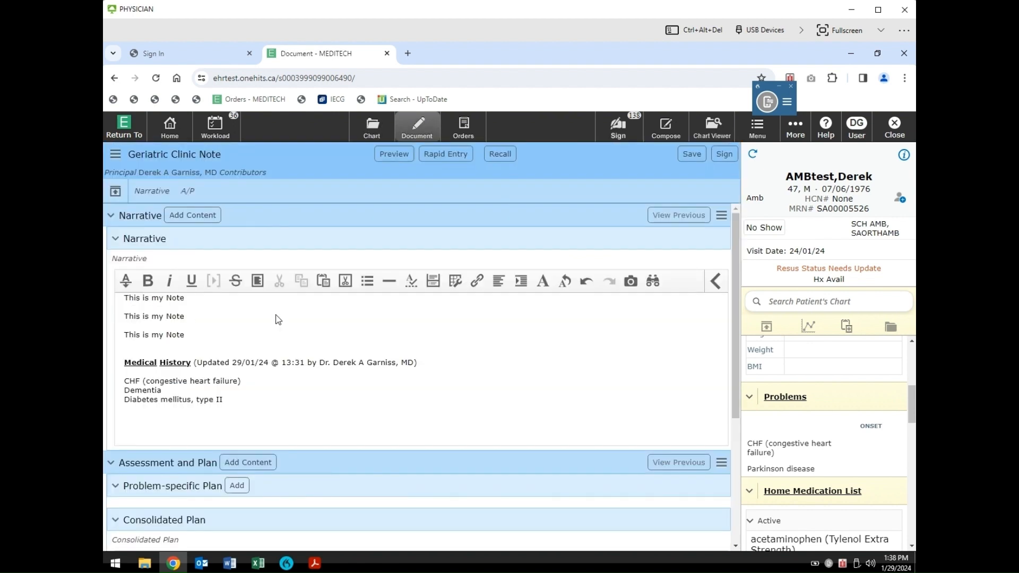
click(691, 155)
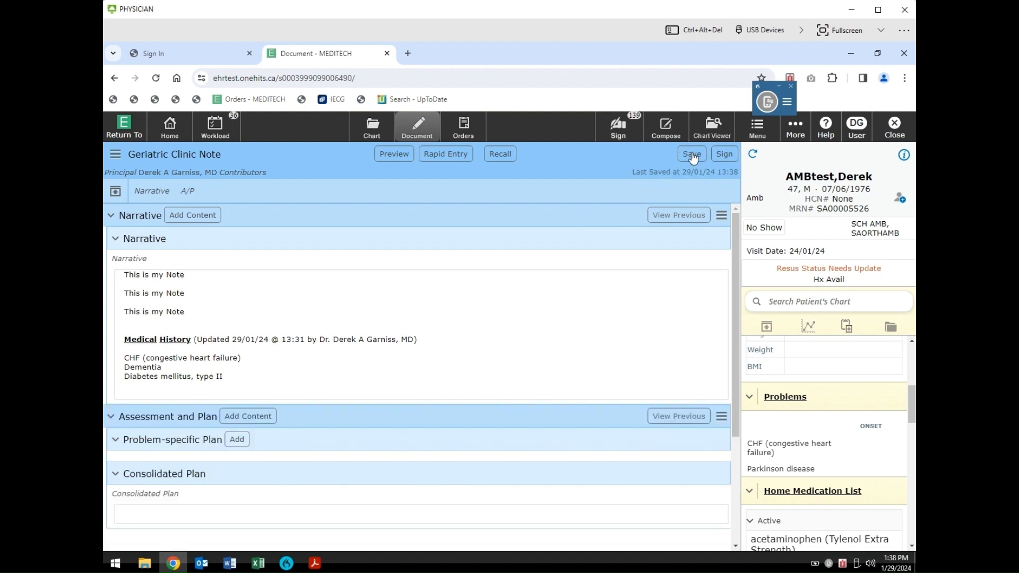
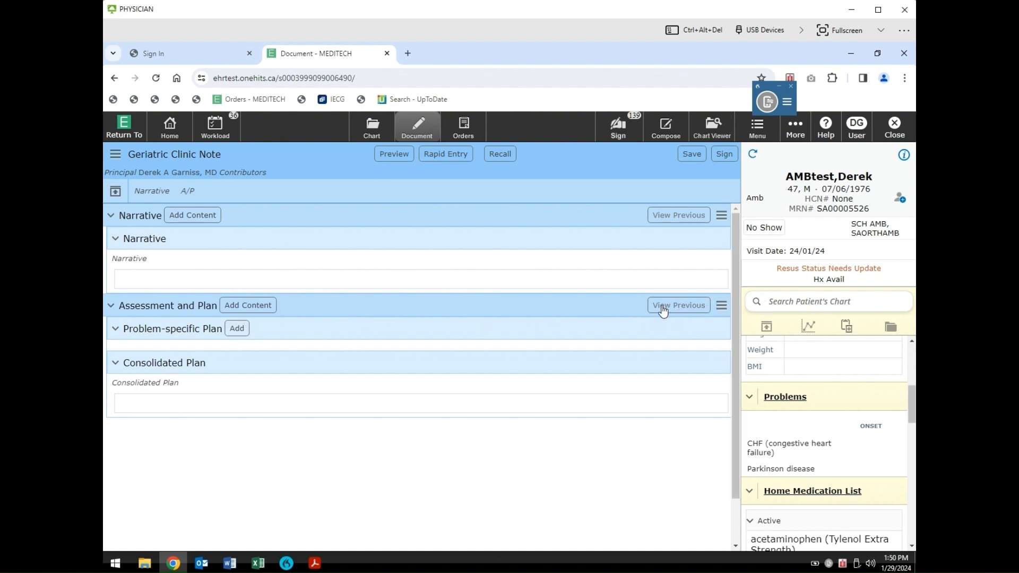
Pull the previous Assessment and Plan into the new Geriatric Clinic Note, keeping Parkinson disease and excluding CHF (congestive heart failure).
click(679, 308)
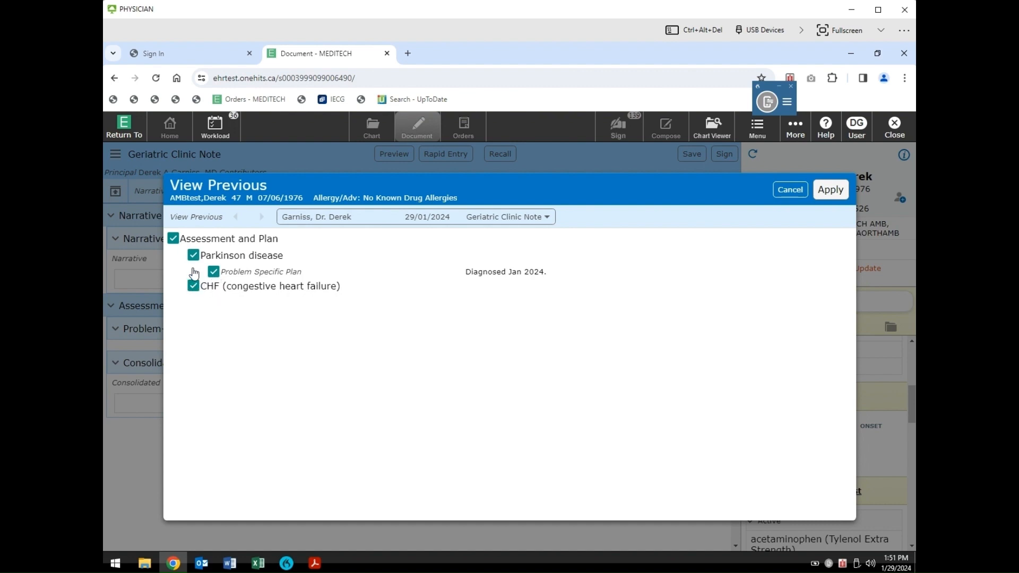
click(193, 289)
click(830, 190)
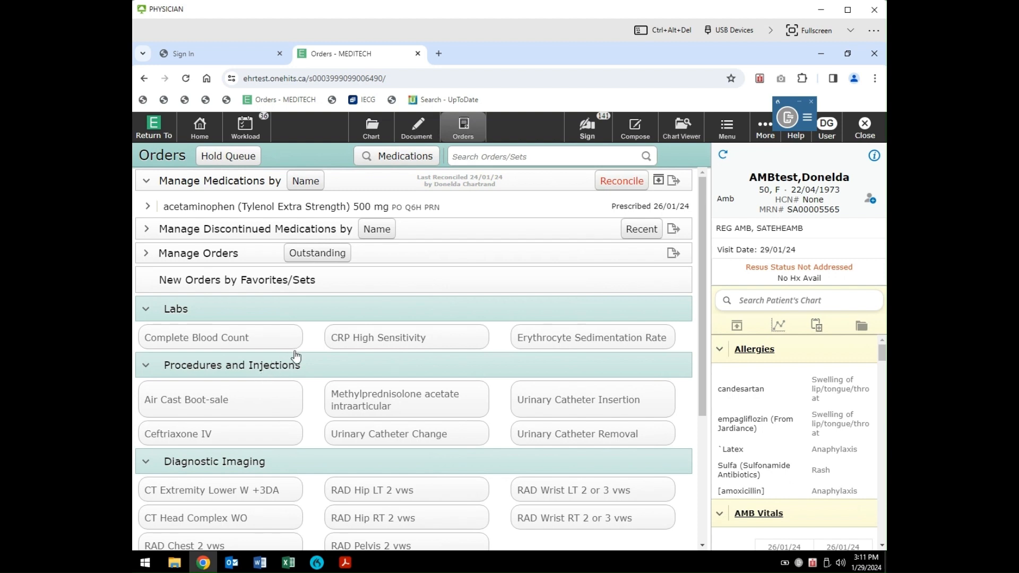
Prescribe the favorite Dilaudid 1 mg tablet, 1 mg PO Q6H PRN, quantity 14 with 0 refills, queue it and submit the order.
scroll(294, 355, down, 1)
scroll(295, 357, down, 2)
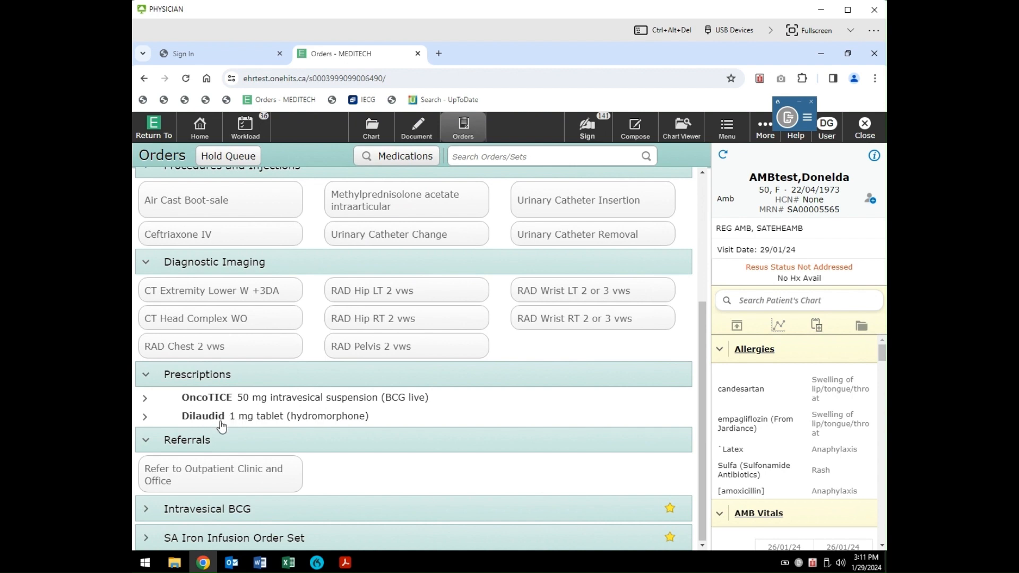
click(145, 418)
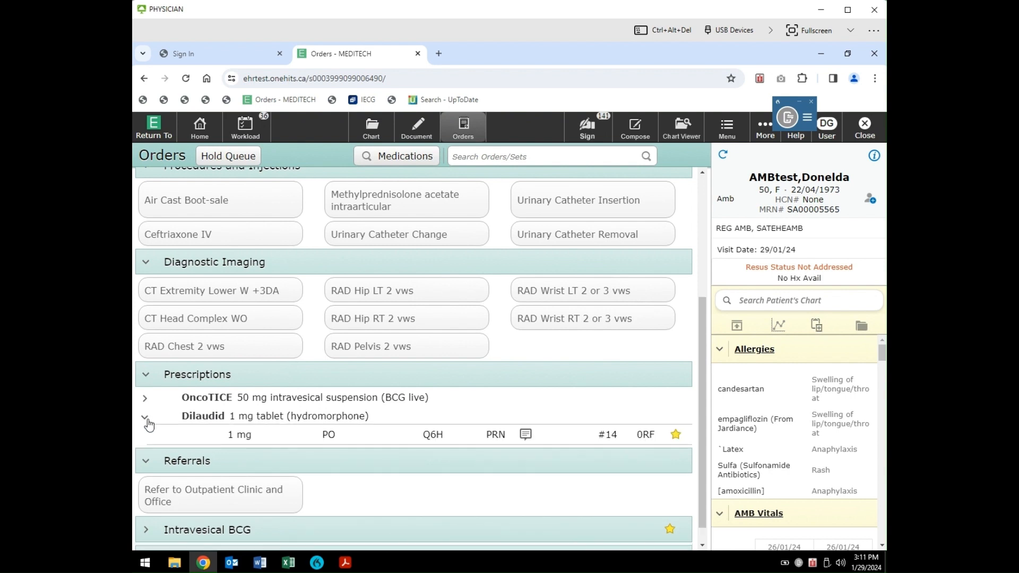
click(244, 443)
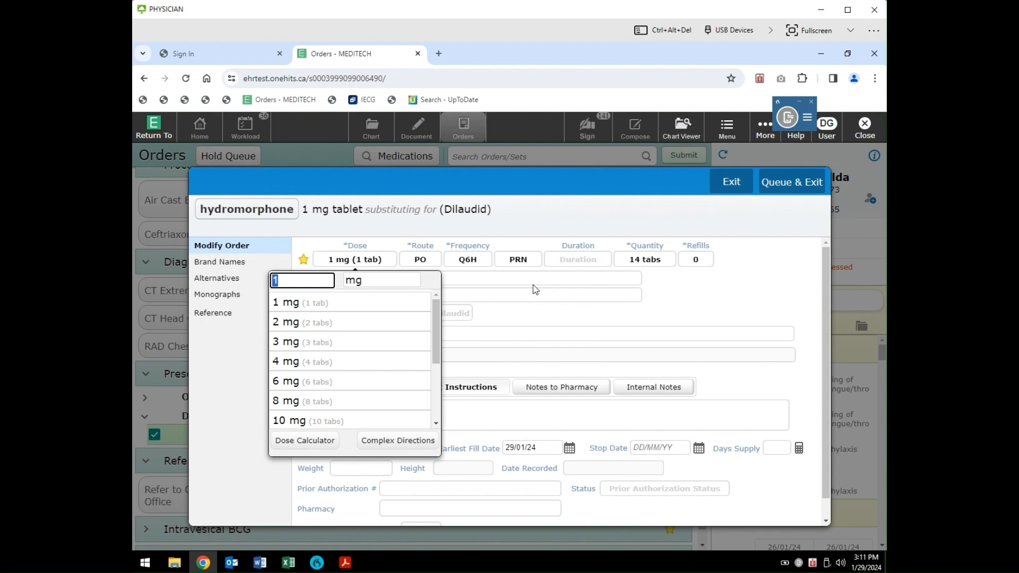
click(697, 304)
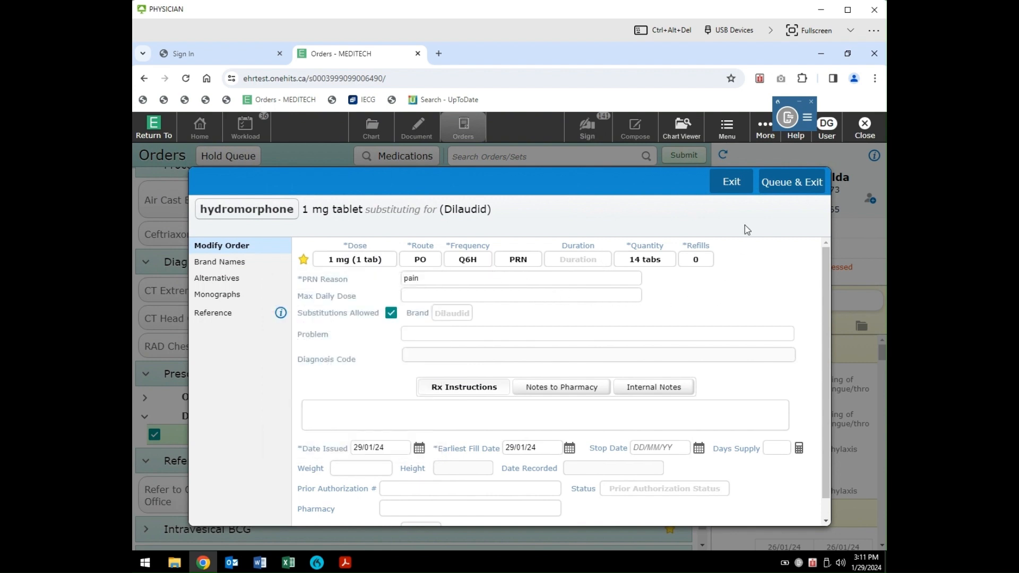
click(805, 183)
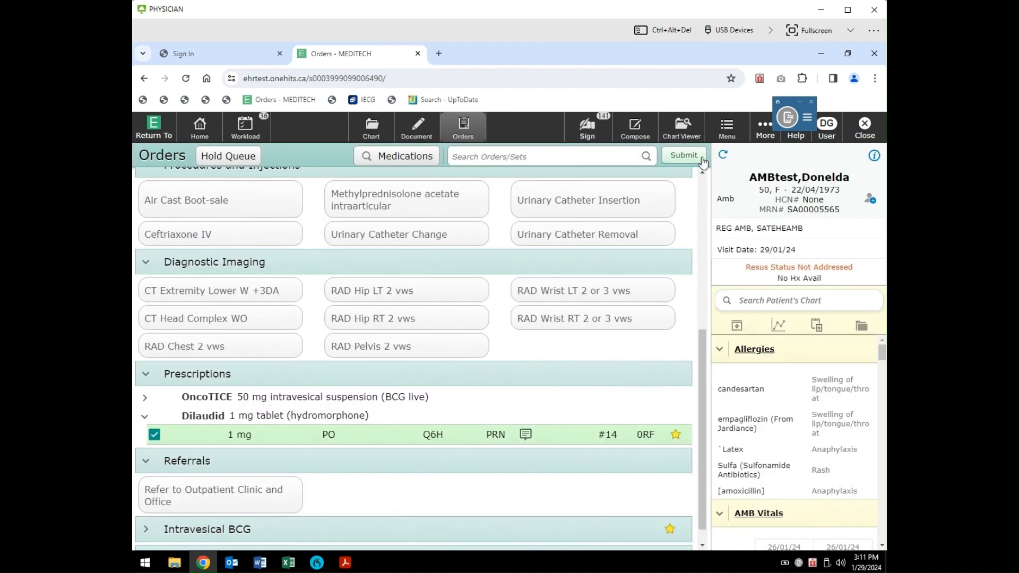
click(691, 157)
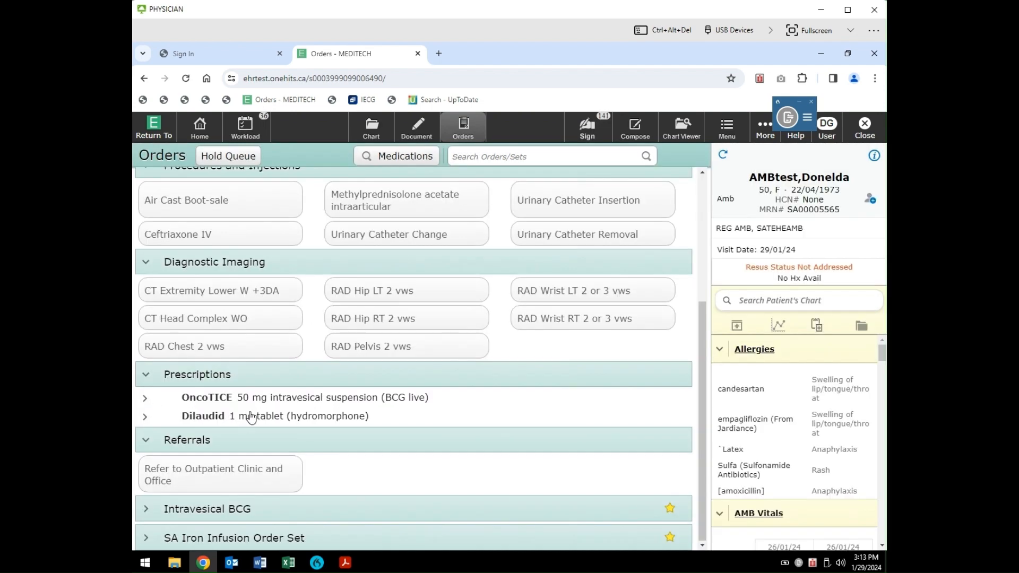
scroll(250, 425, up, 1)
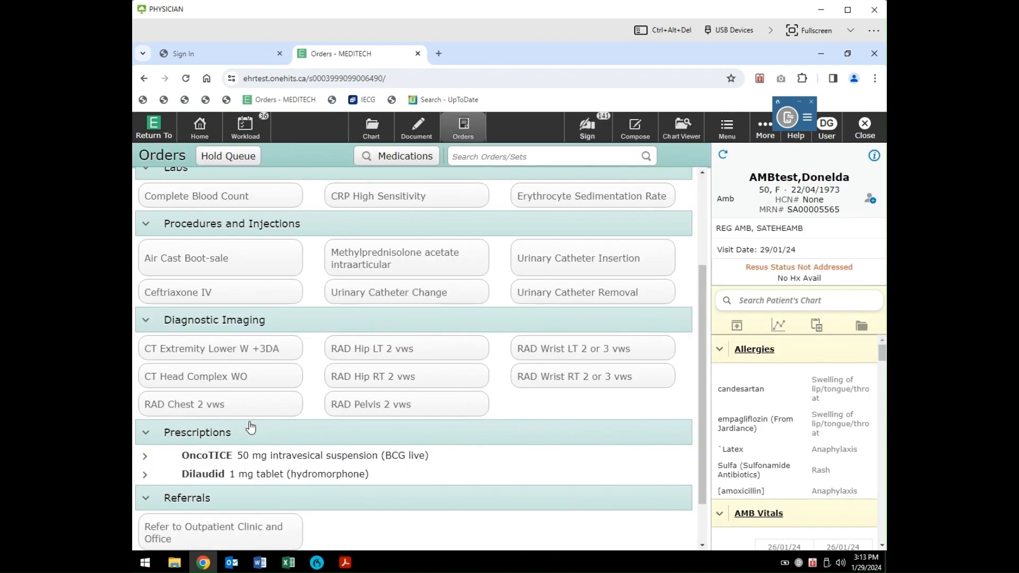
Prescribe citalopram 20 mg tablet, 20 mg PO ONCE, quantity 30 tabs with 0 refills, mark it as a favorite and queue it.
scroll(251, 427, up, 3)
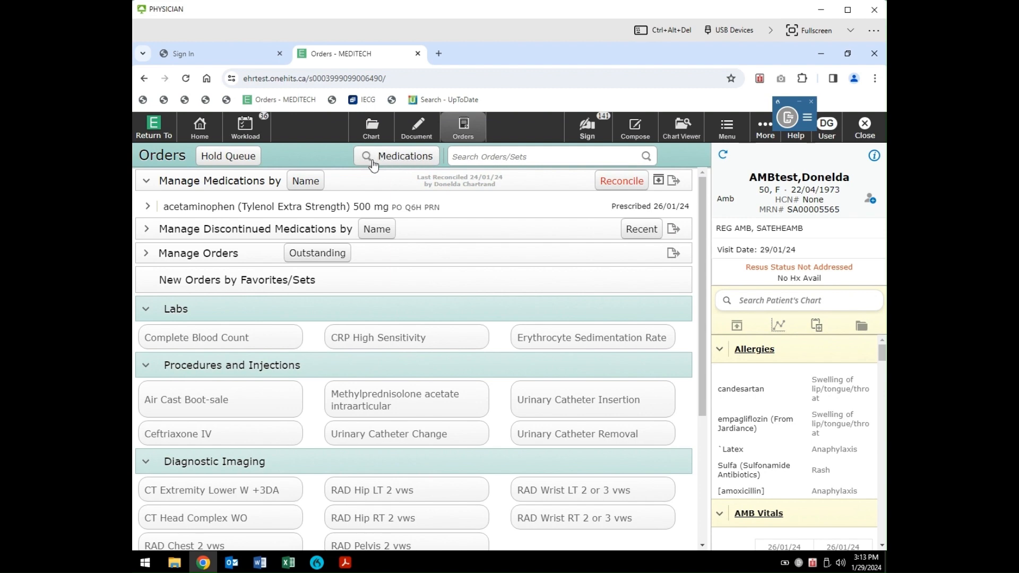
click(404, 158)
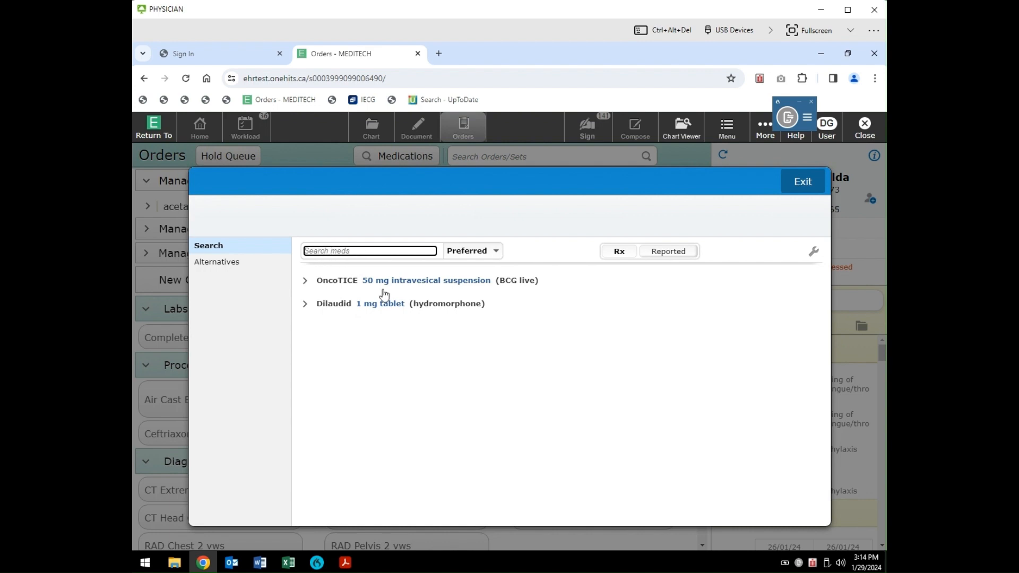
text(citalopram)
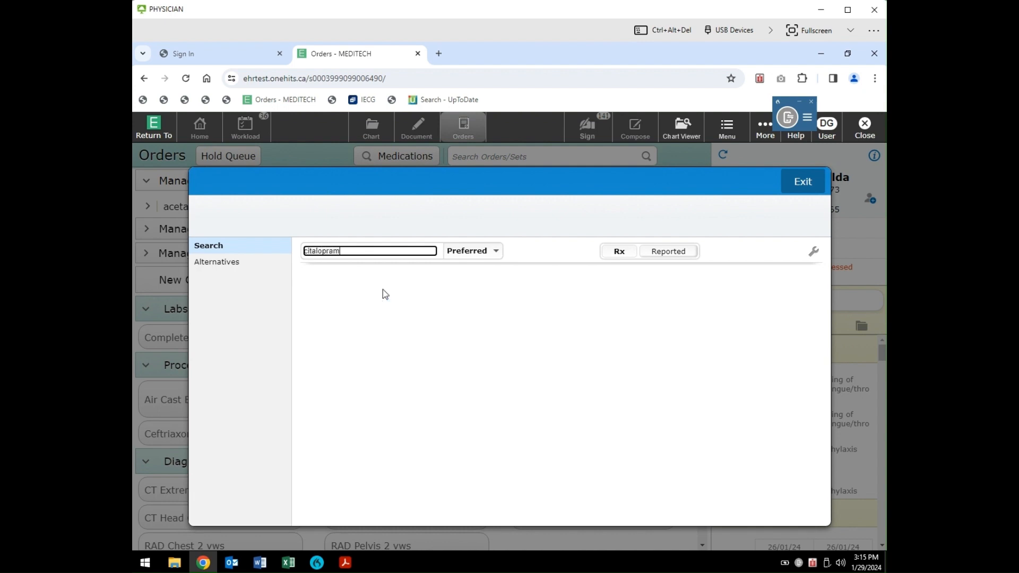
key(Tab)
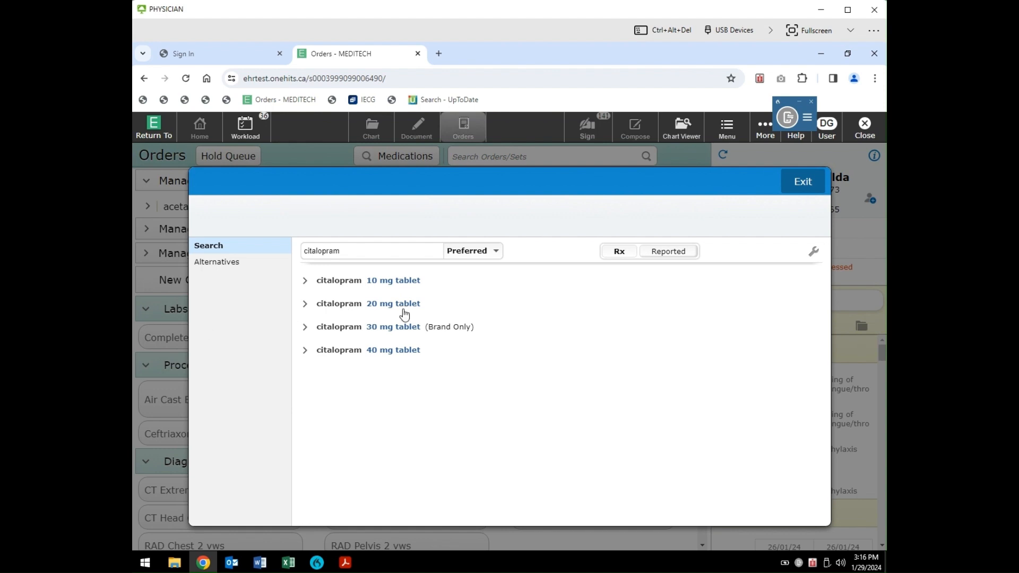
click(302, 307)
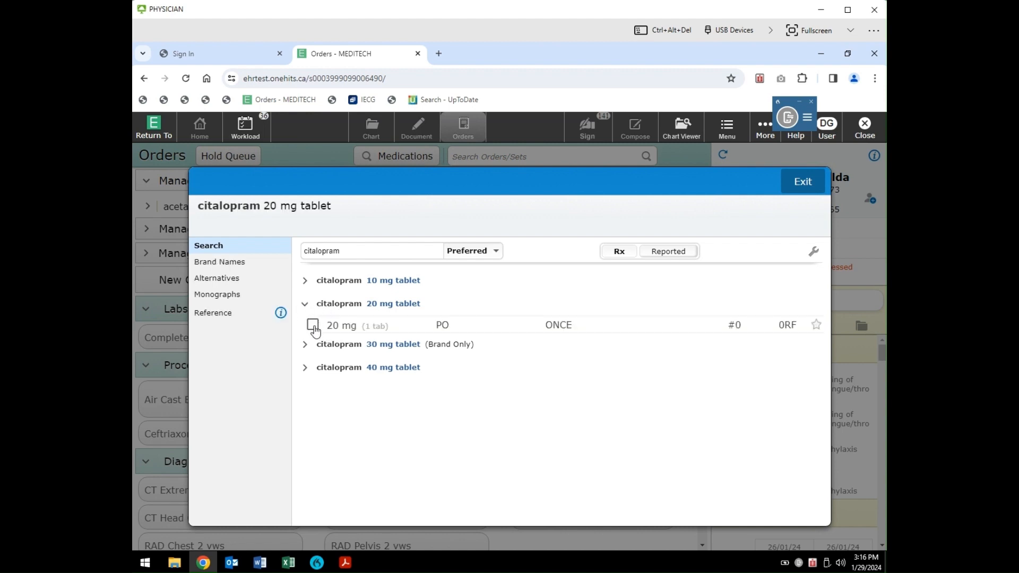
click(313, 325)
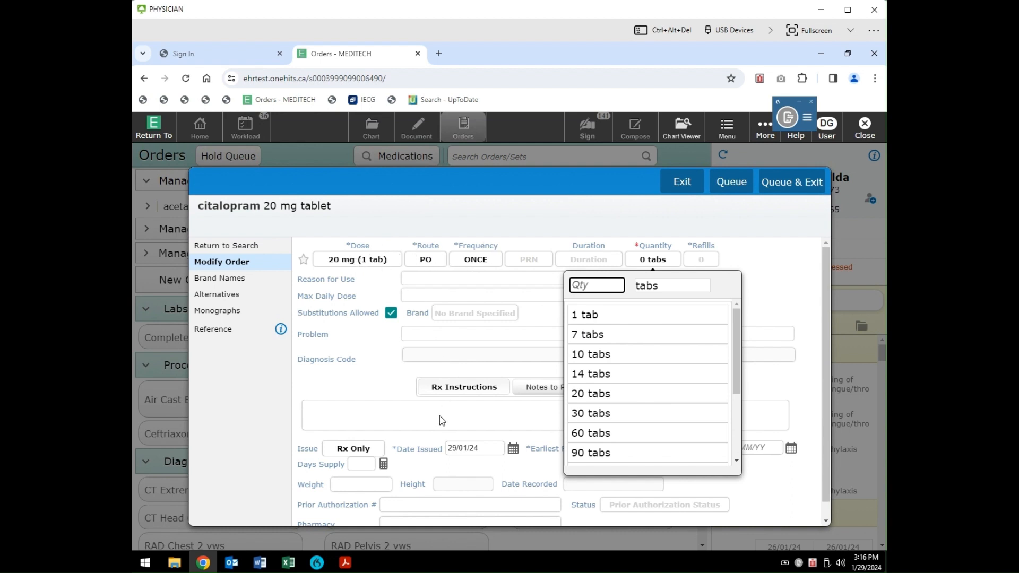
click(588, 416)
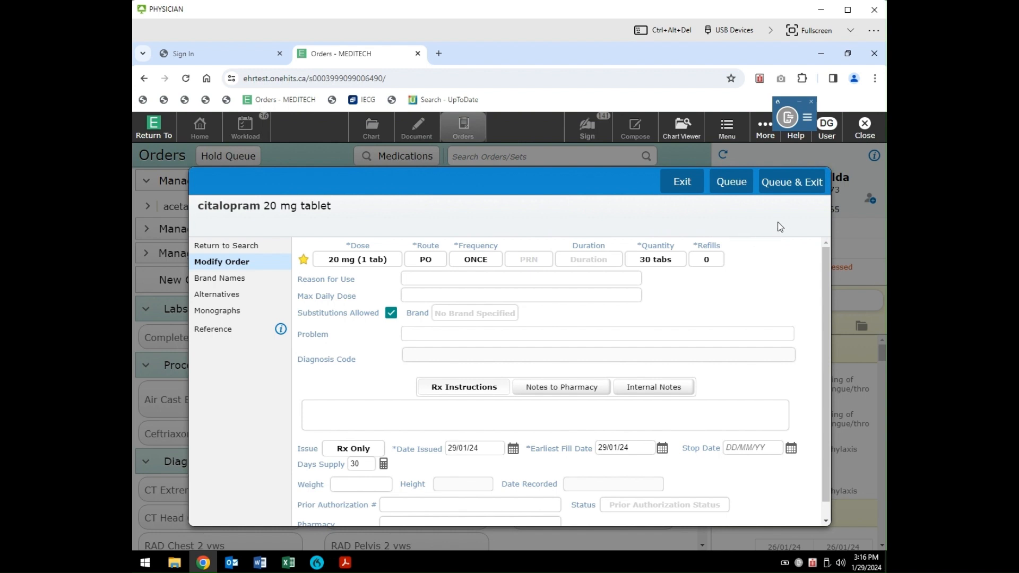
click(789, 187)
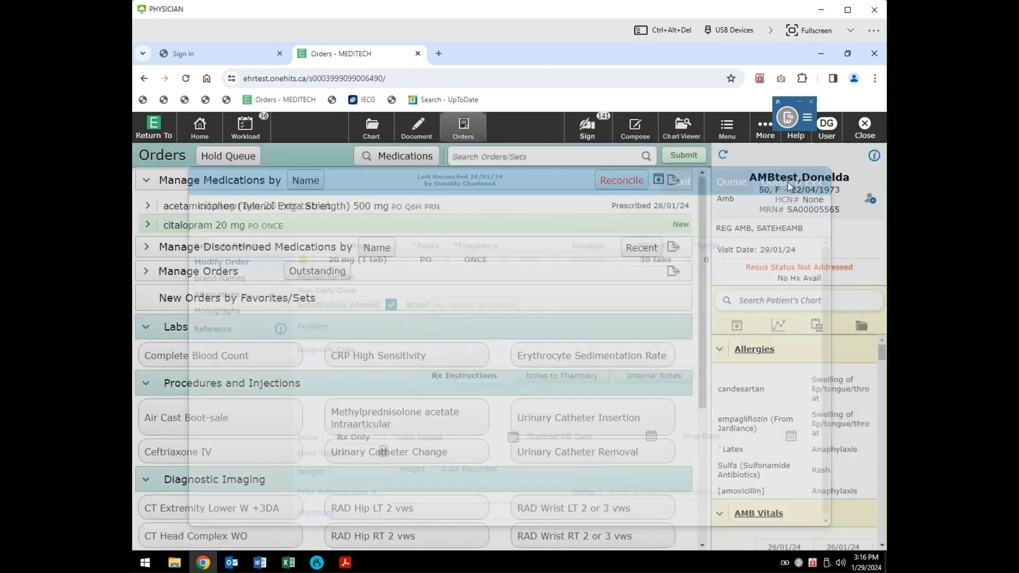
Submit the citalopram prescription with the Print action and sign it with the provider's PIN.
click(680, 157)
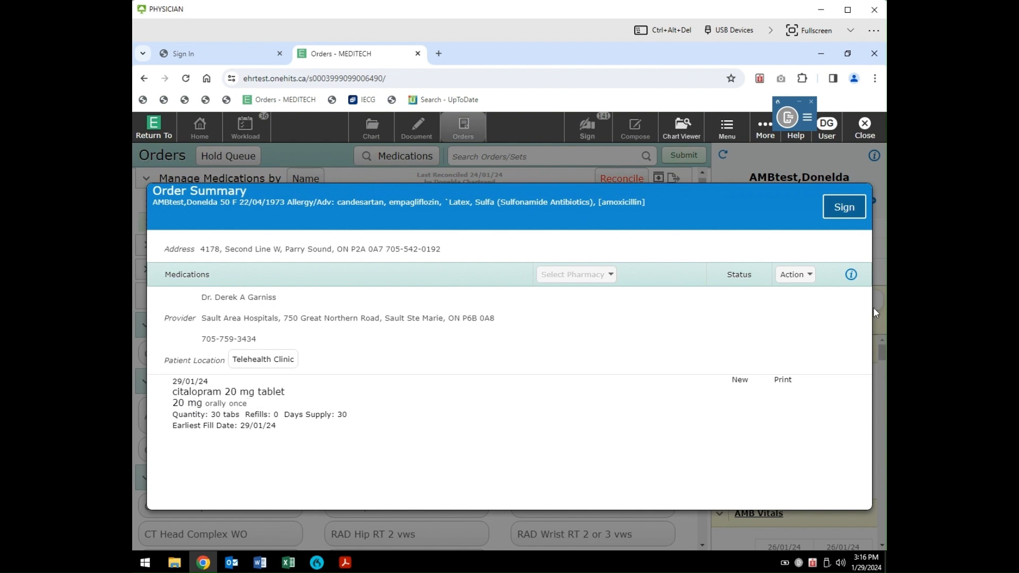
click(810, 275)
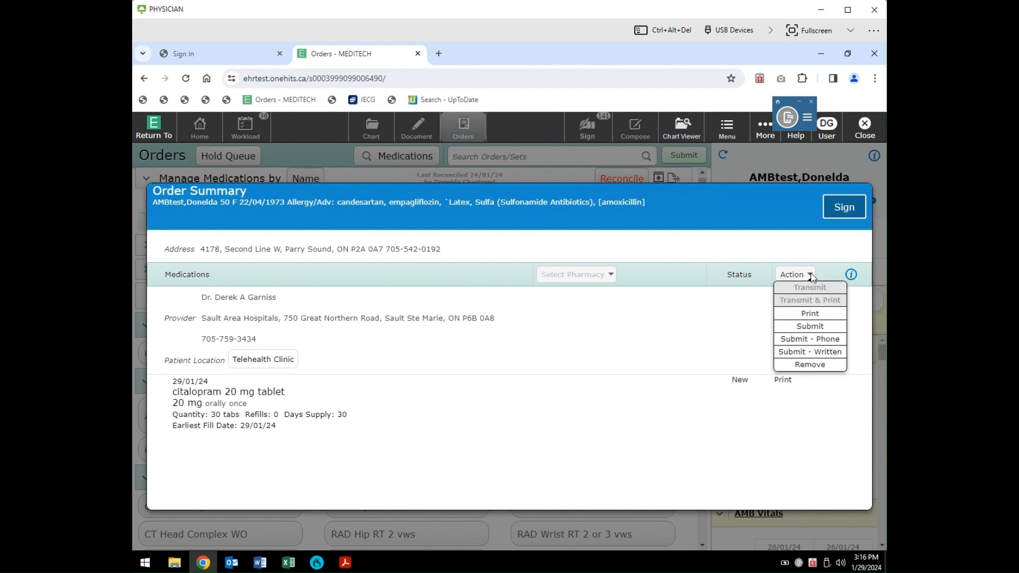
click(799, 317)
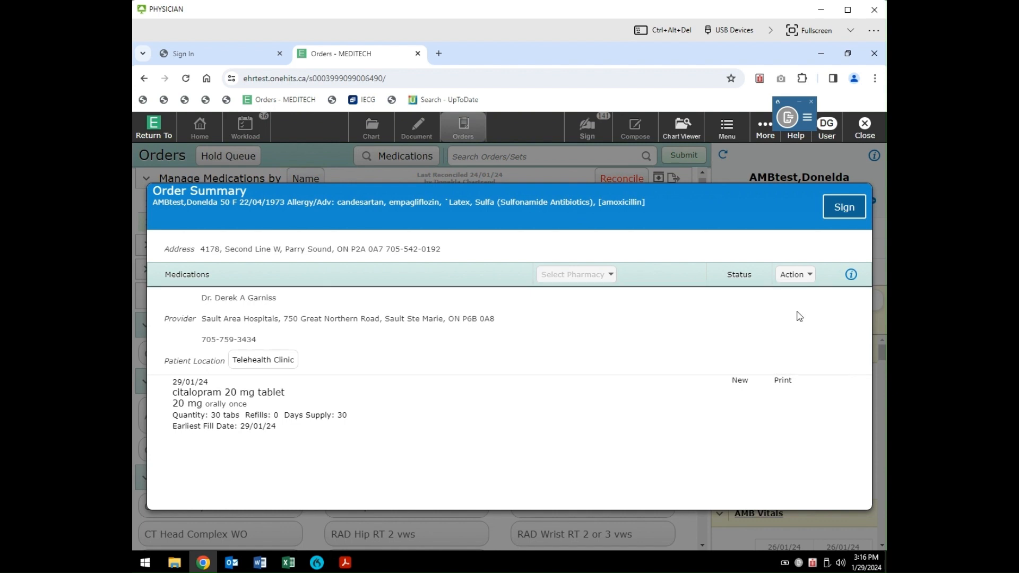
click(844, 208)
click(519, 359)
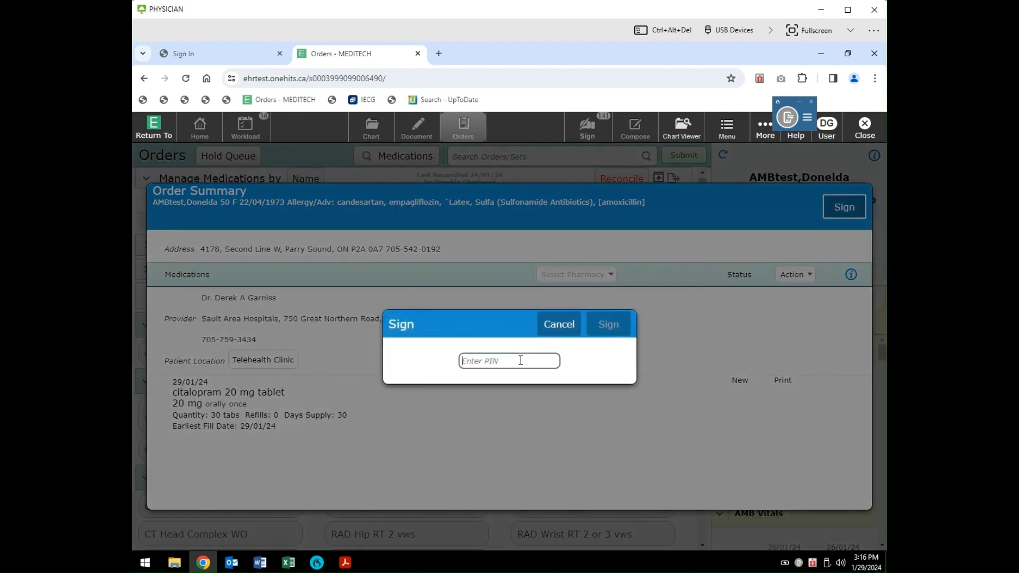
text(••••)
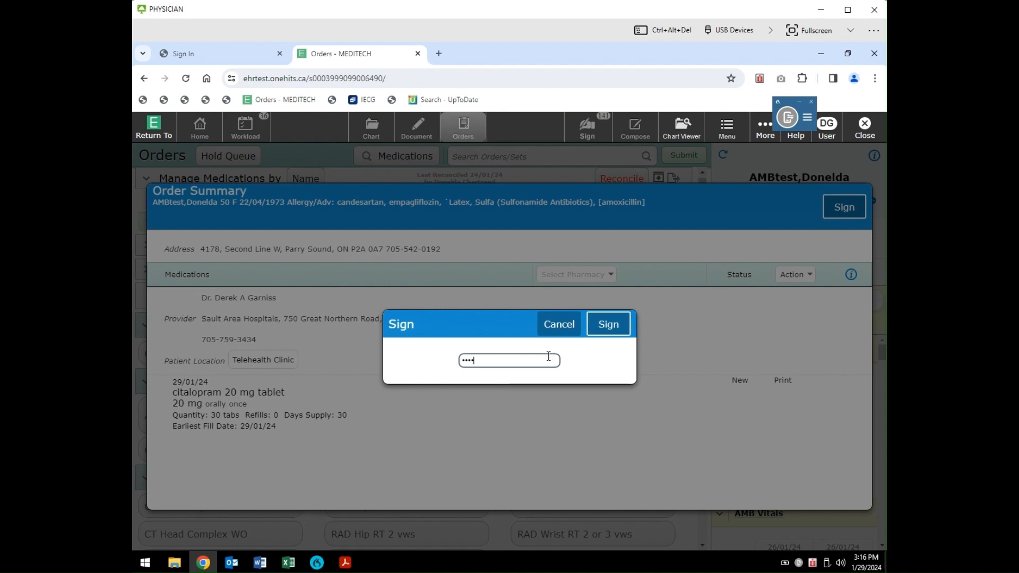
key(Return)
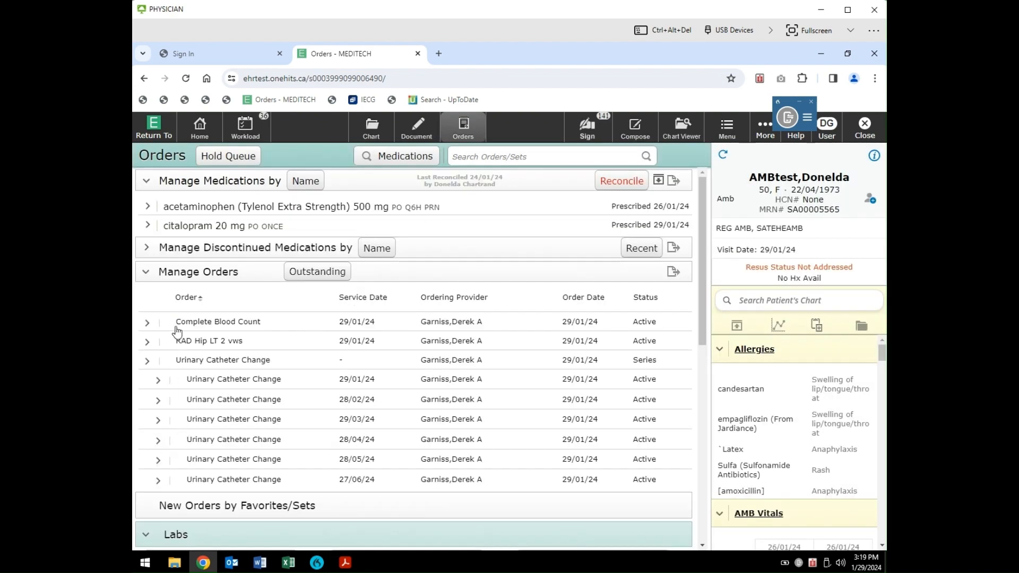
Reconcile the patient's medications by confirming acetaminophen 500 mg tablet (Tylenol Extra Strength) on the active list, and save.
scroll(208, 266, down, 2)
scroll(208, 283, down, 6)
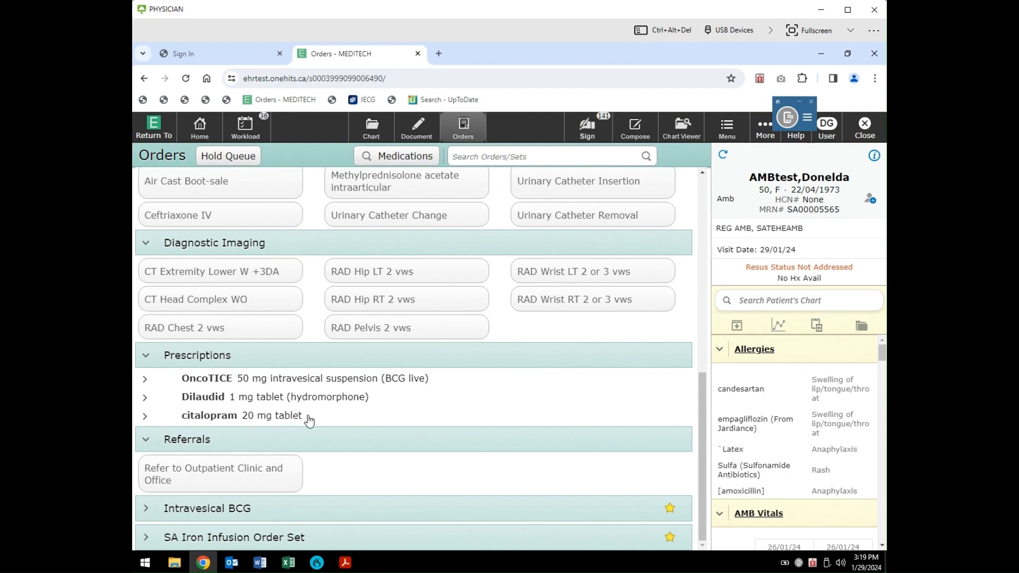
scroll(320, 422, up, 8)
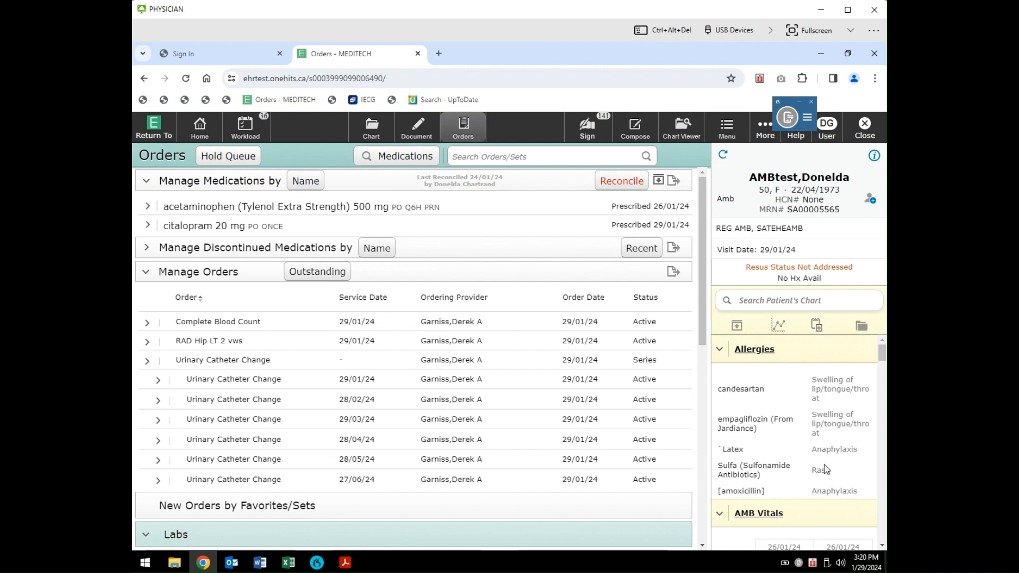
scroll(825, 469, down, 5)
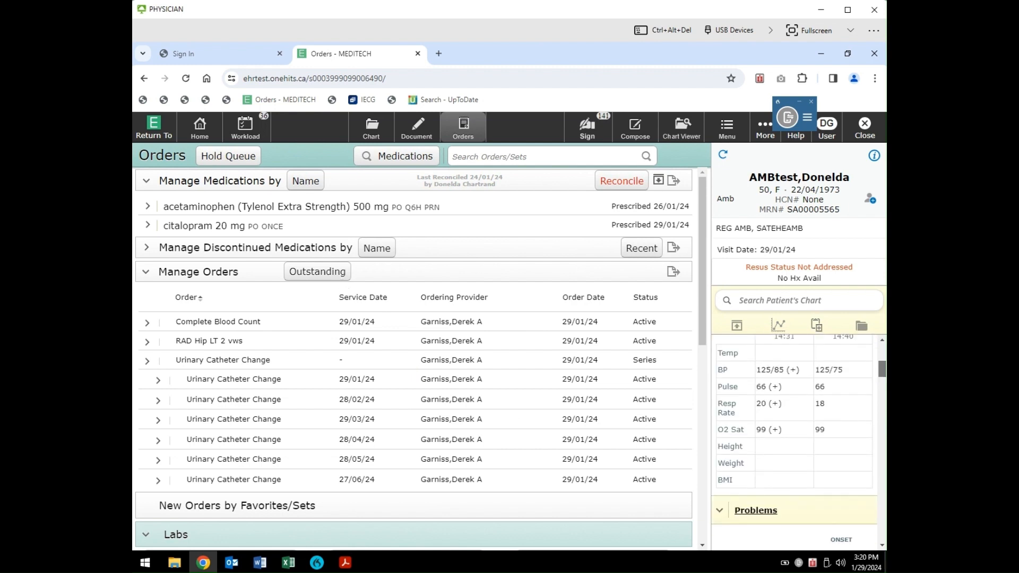
scroll(799, 443, down, 3)
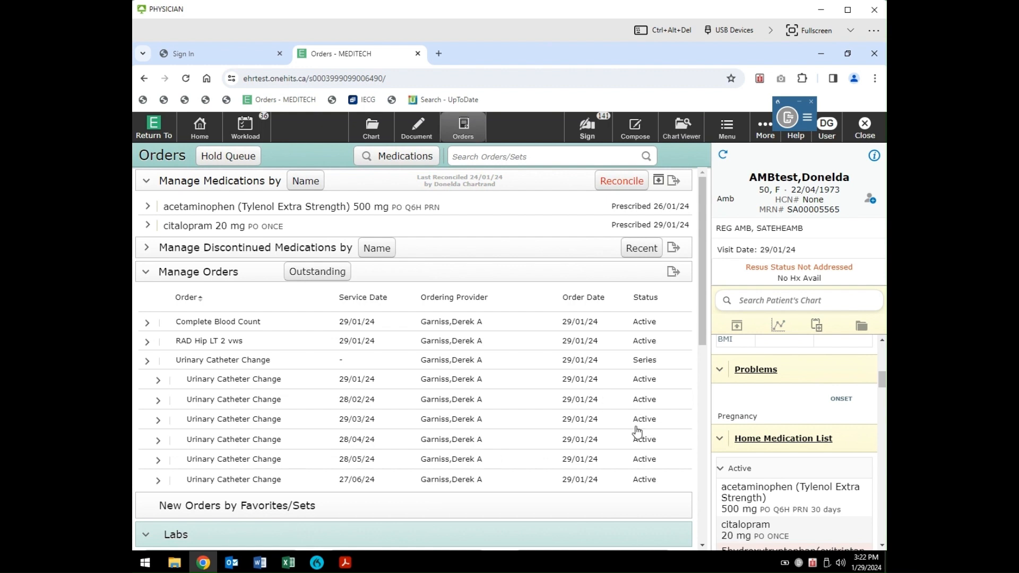
click(619, 183)
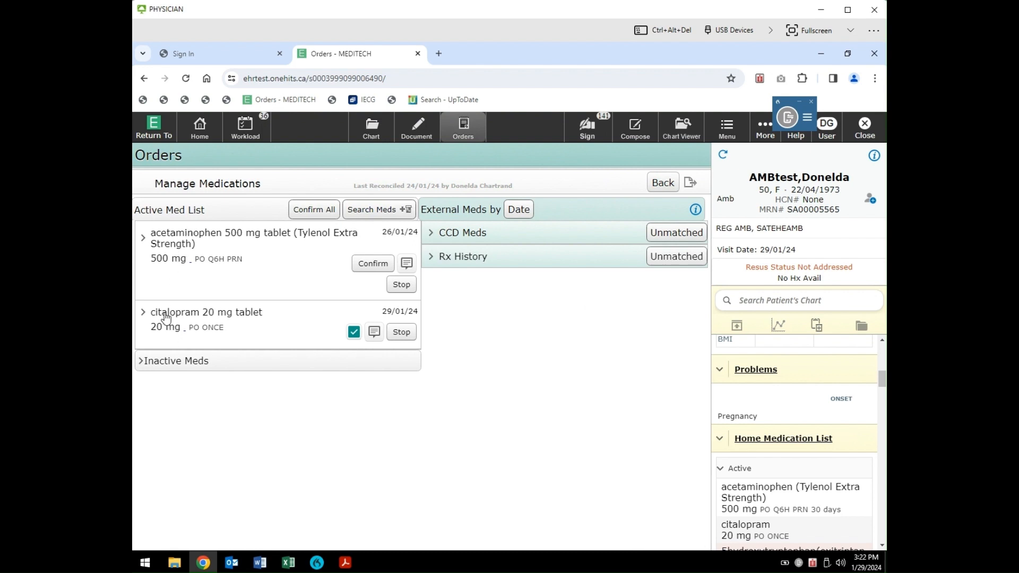
click(186, 366)
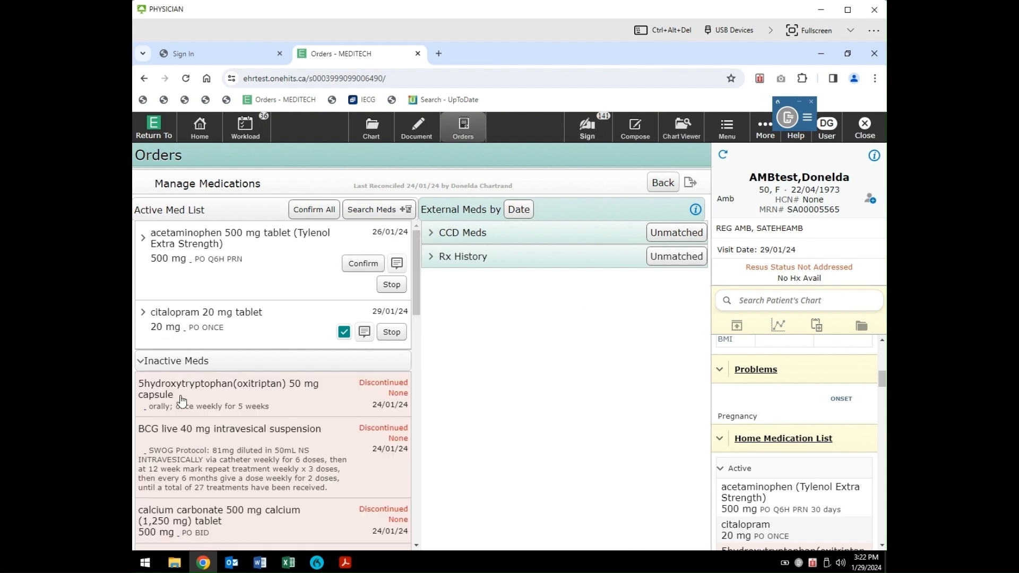
click(175, 365)
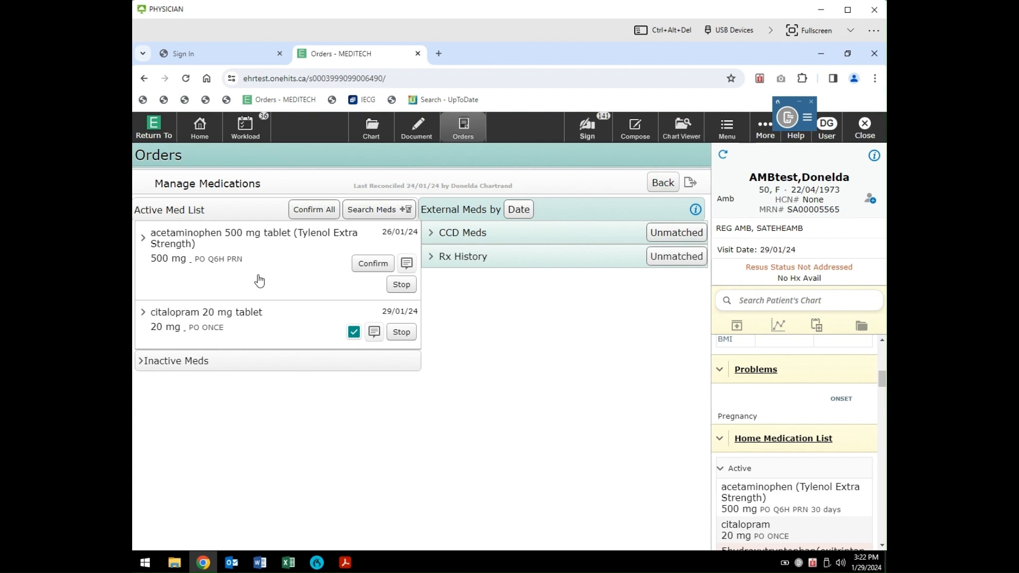
click(373, 265)
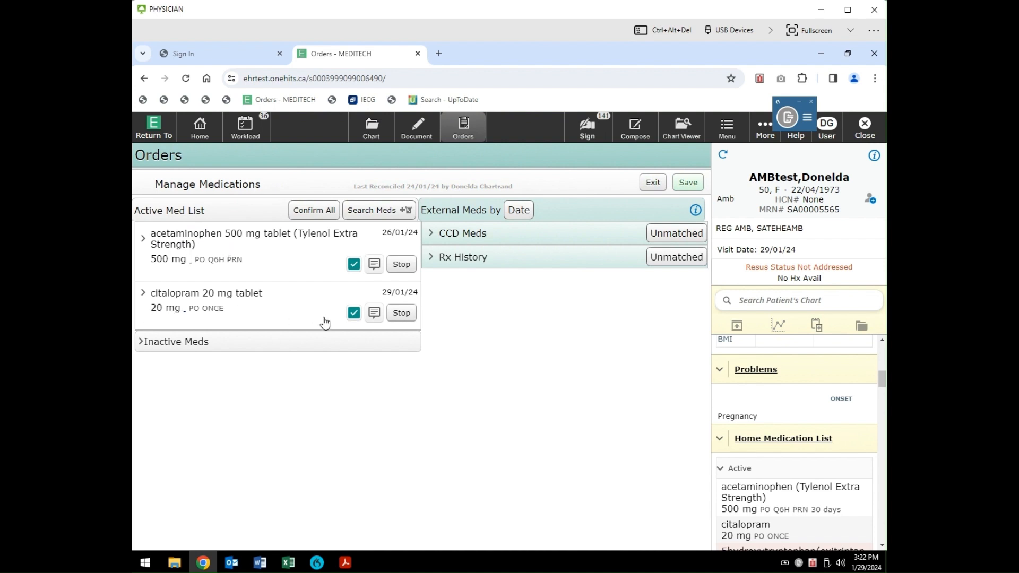
click(683, 183)
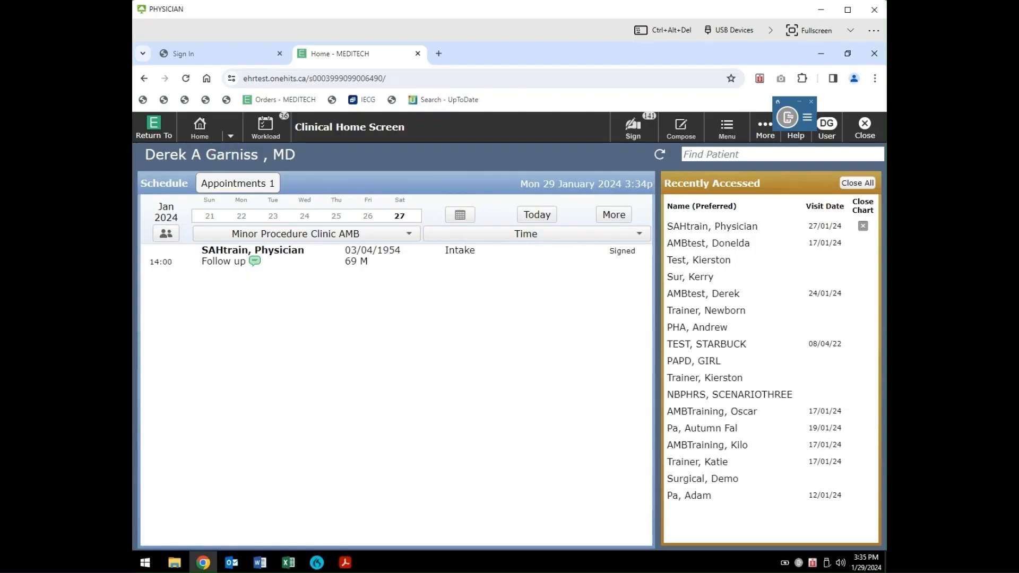
Open the chart of the 14:00 Minor Procedure Clinic follow-up patient and go to the hold queue of the patient's orders.
click(211, 264)
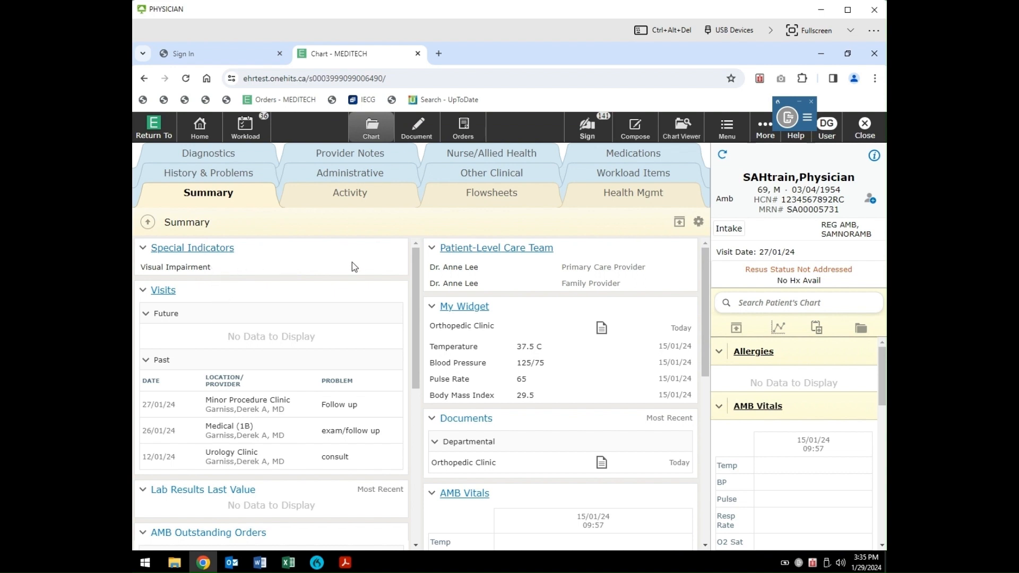
click(463, 136)
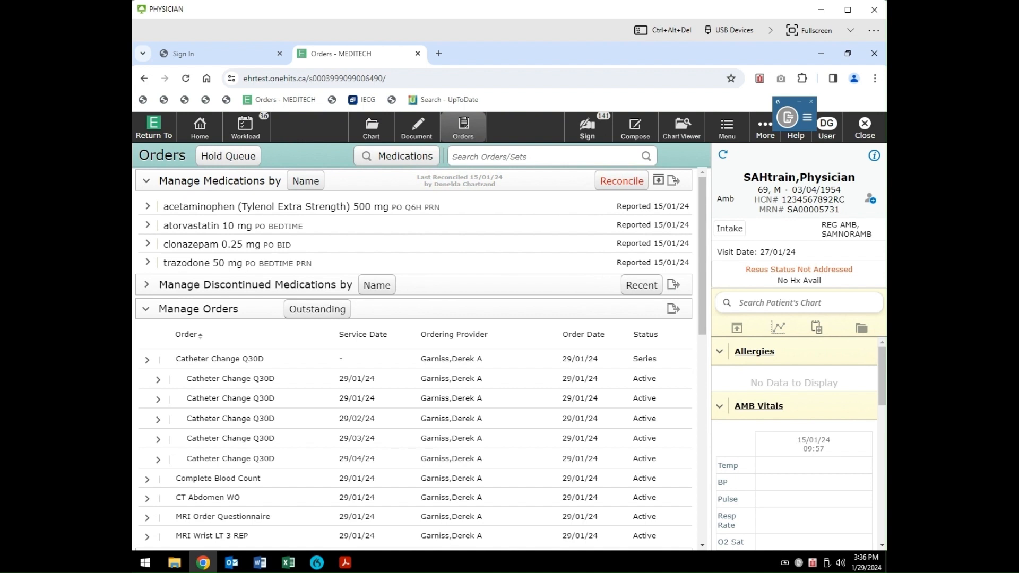
click(227, 157)
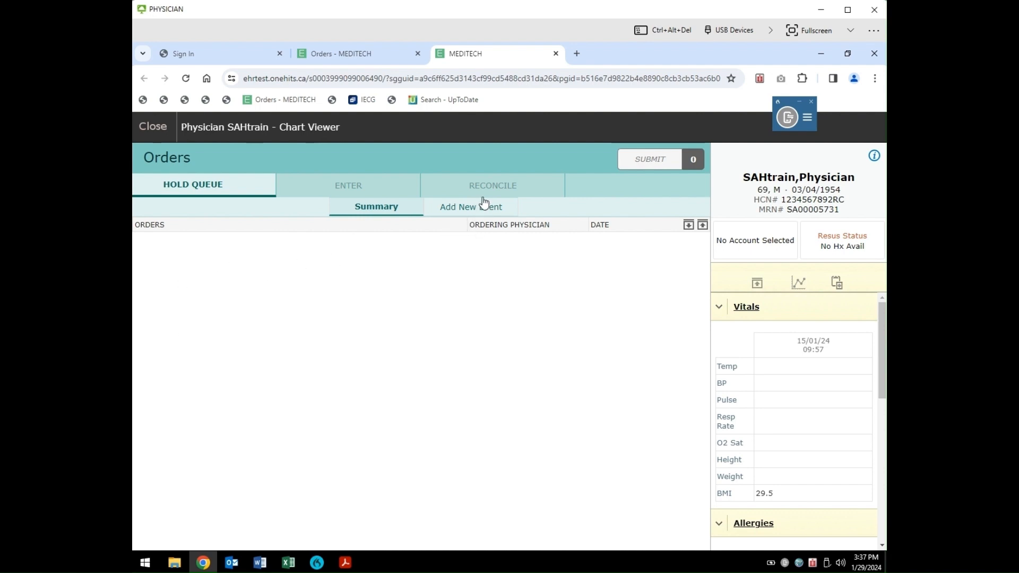
Add a Direct Admit hold queue event at Sault Area Hospital dated today and open the entry of new orders for it.
click(459, 211)
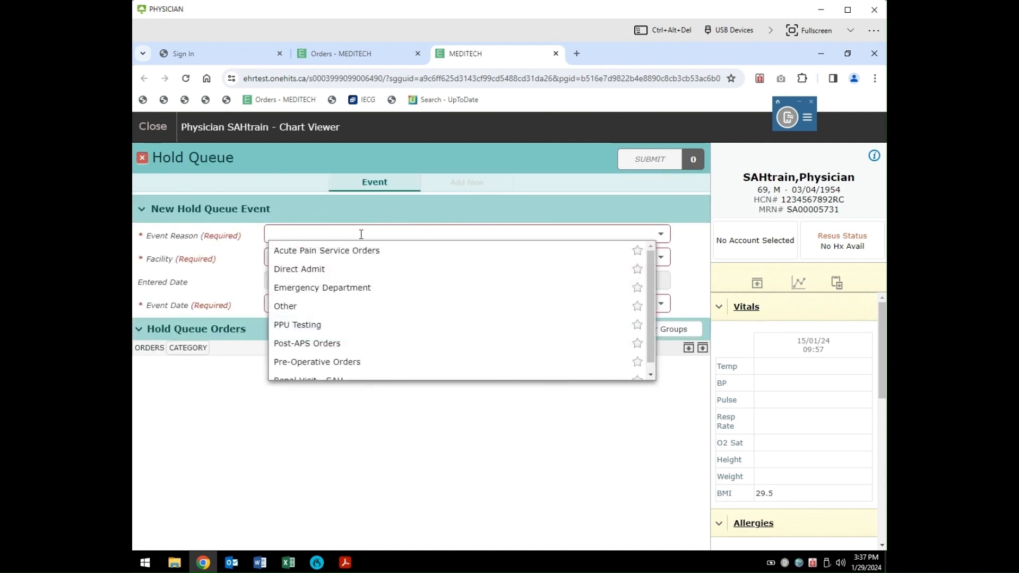
click(297, 269)
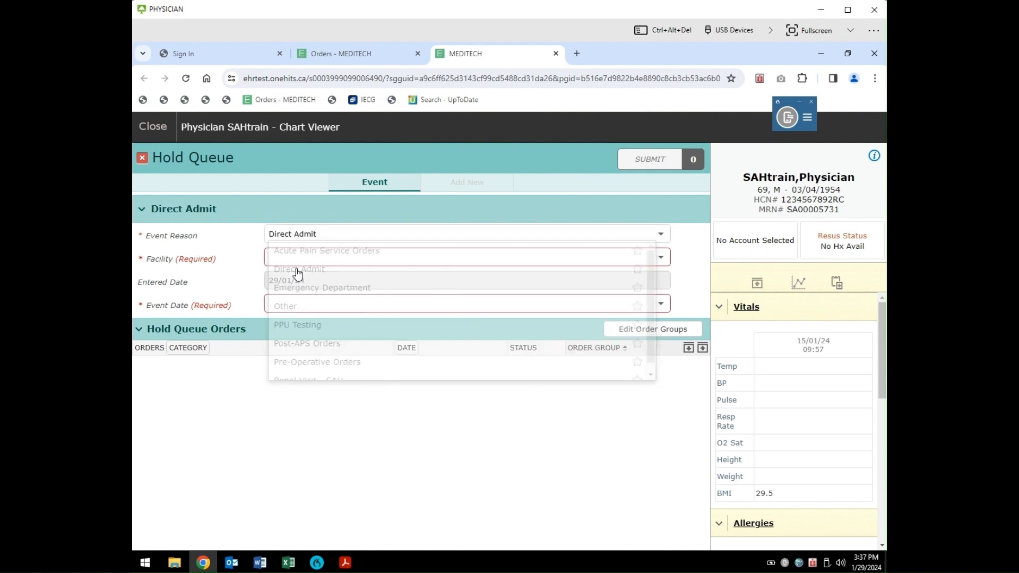
click(285, 256)
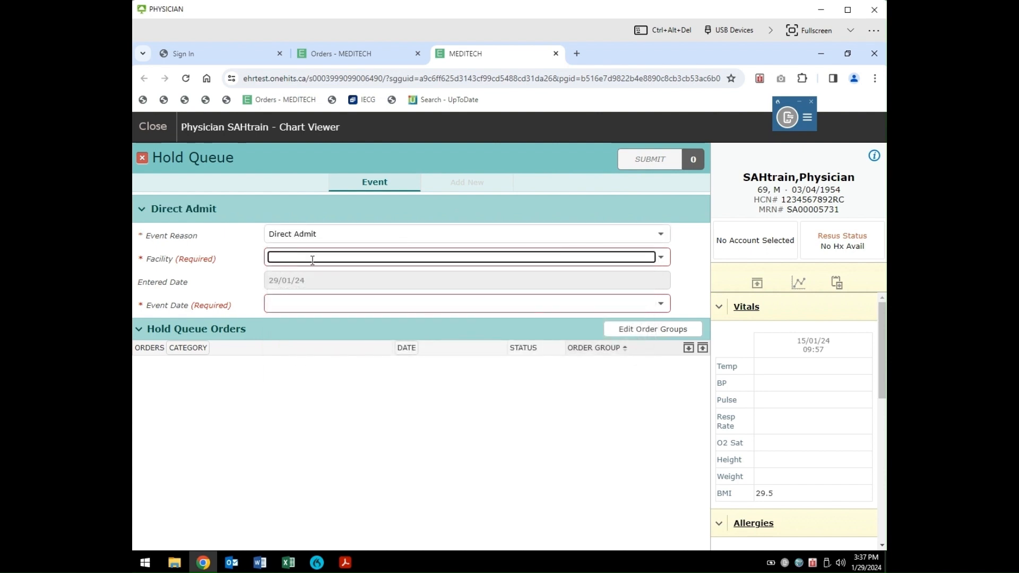
text(sault)
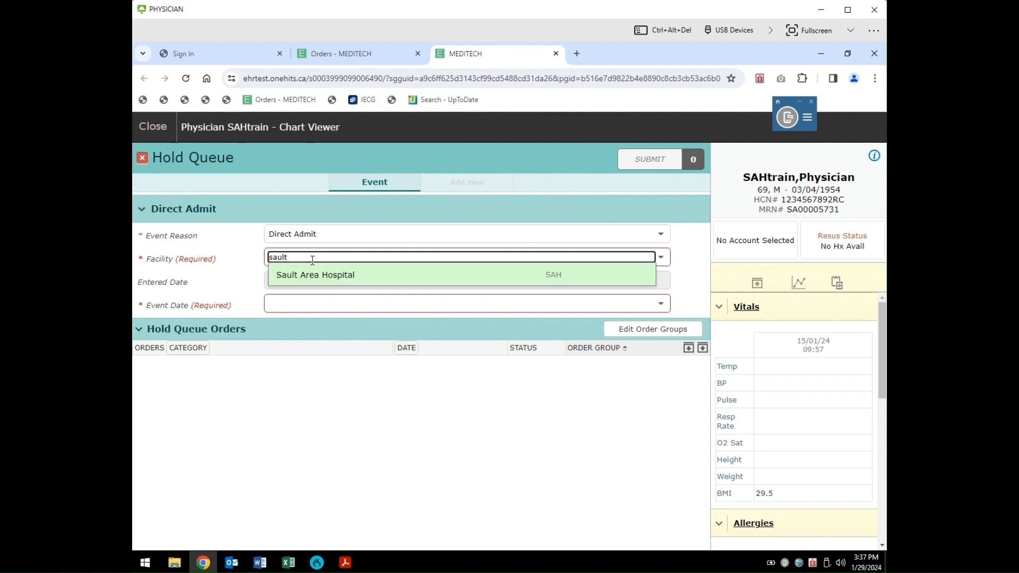
click(416, 277)
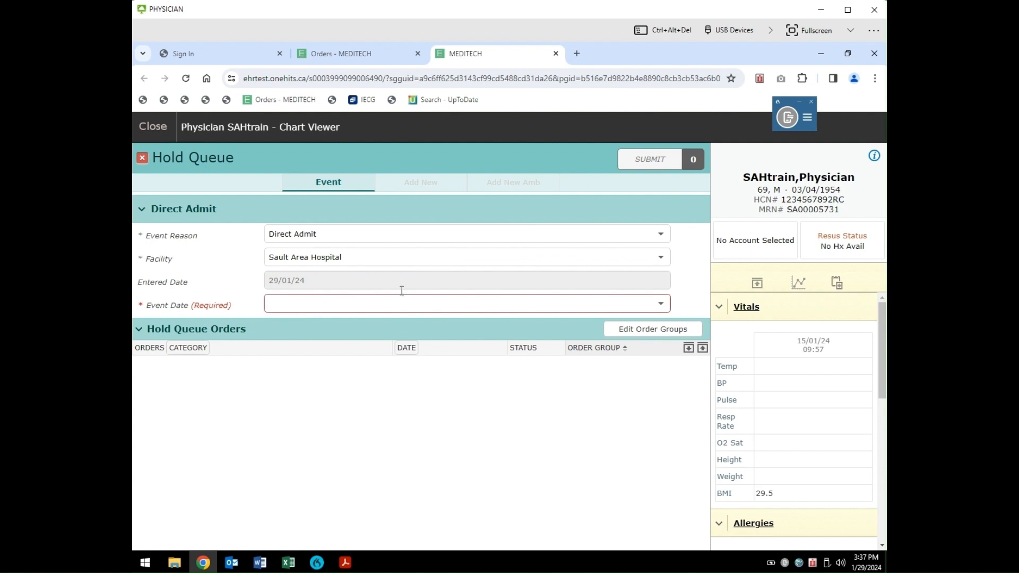
click(660, 306)
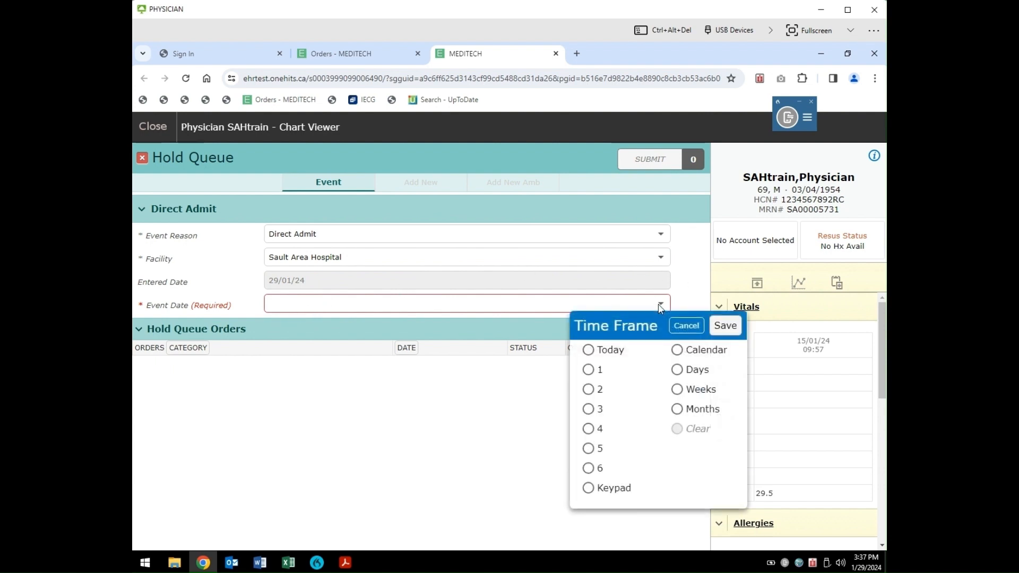
click(588, 350)
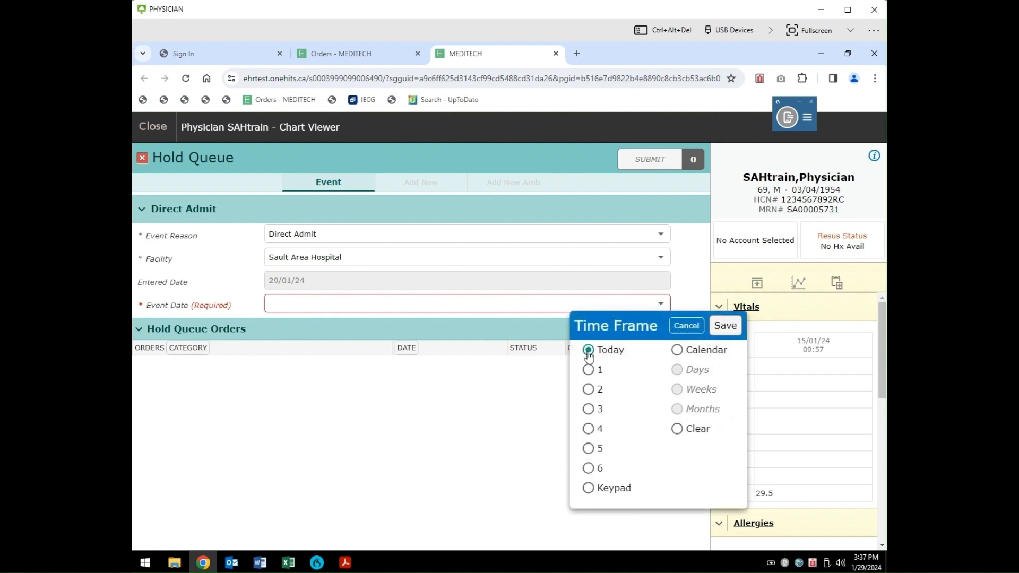
click(731, 327)
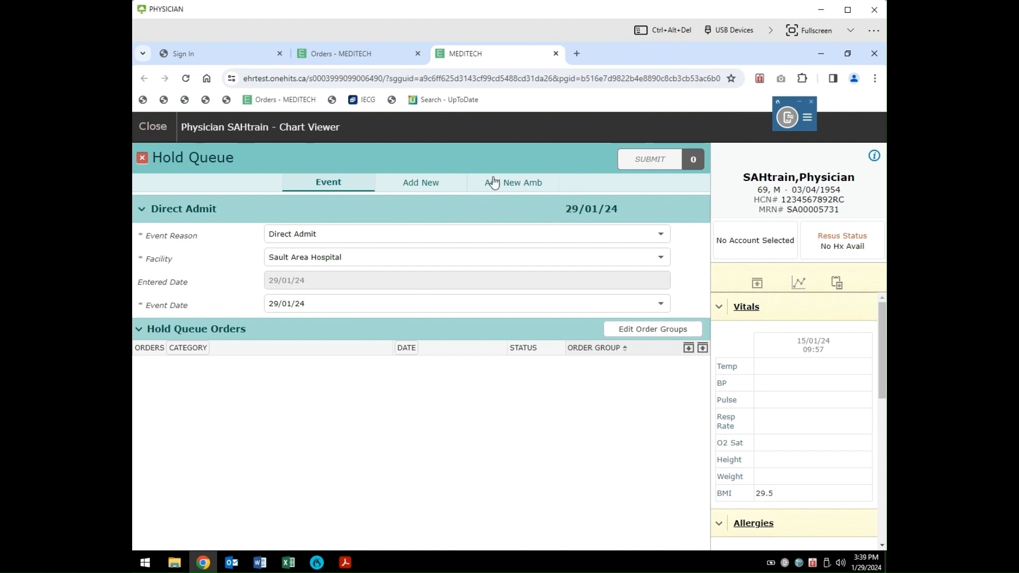
click(426, 191)
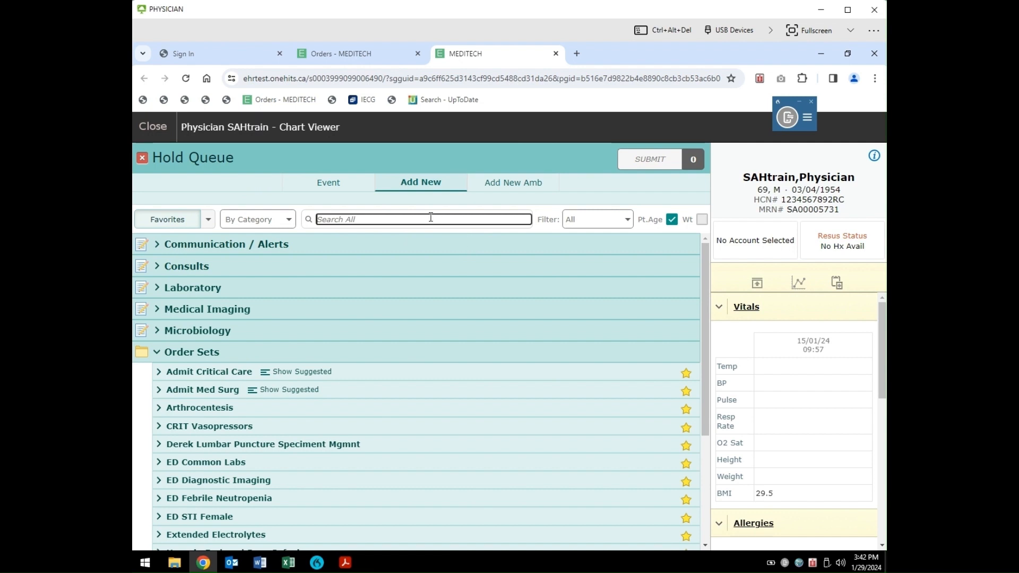
Find and select the Admit Psychiatry order set for the Direct Admit event, and set the patient admission service to Acute Mental Health.
text(admit psy)
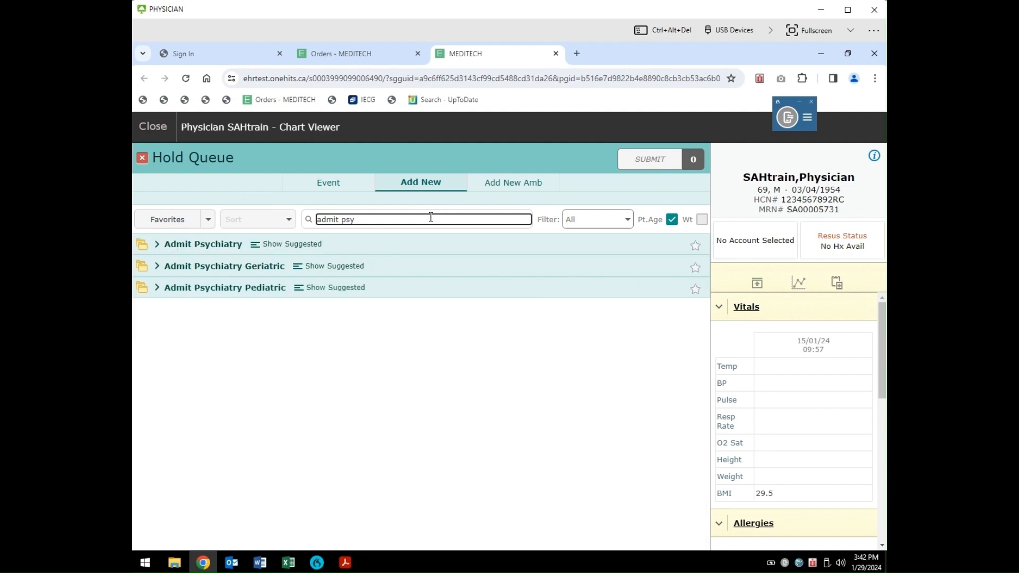
click(205, 247)
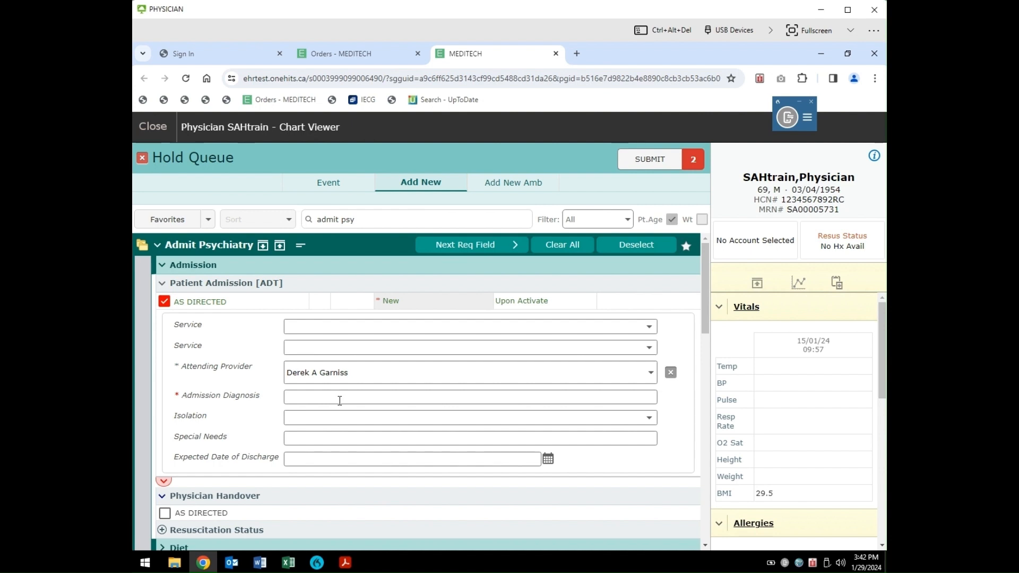
click(339, 326)
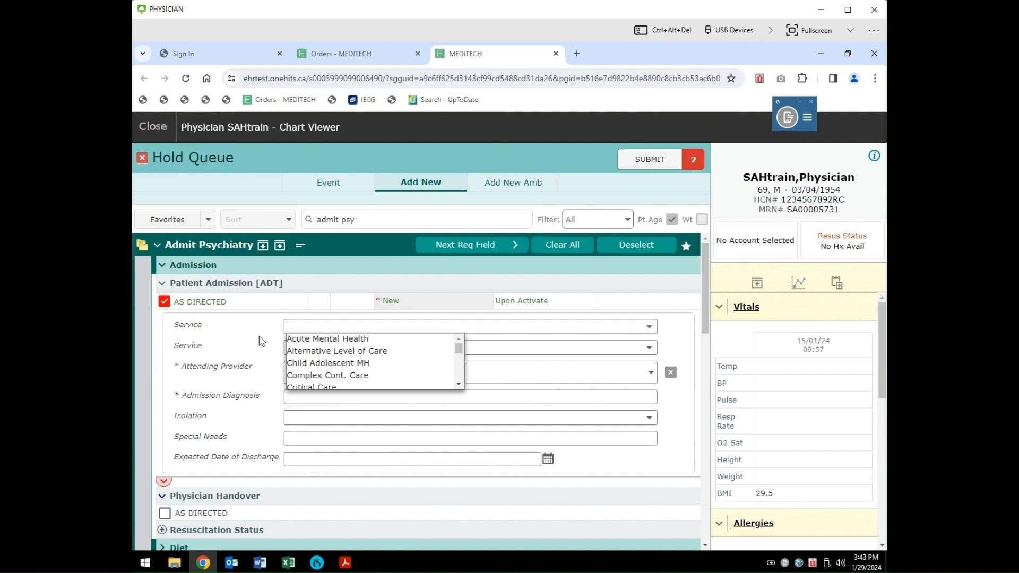
click(308, 339)
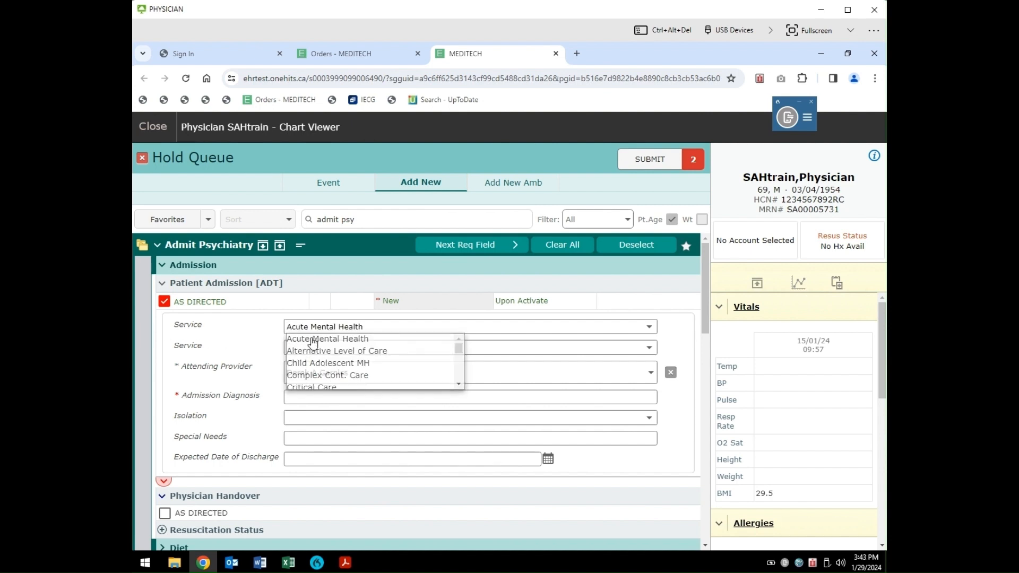
Enter Depression as the admission diagnosis in the Patient Admission order.
click(305, 397)
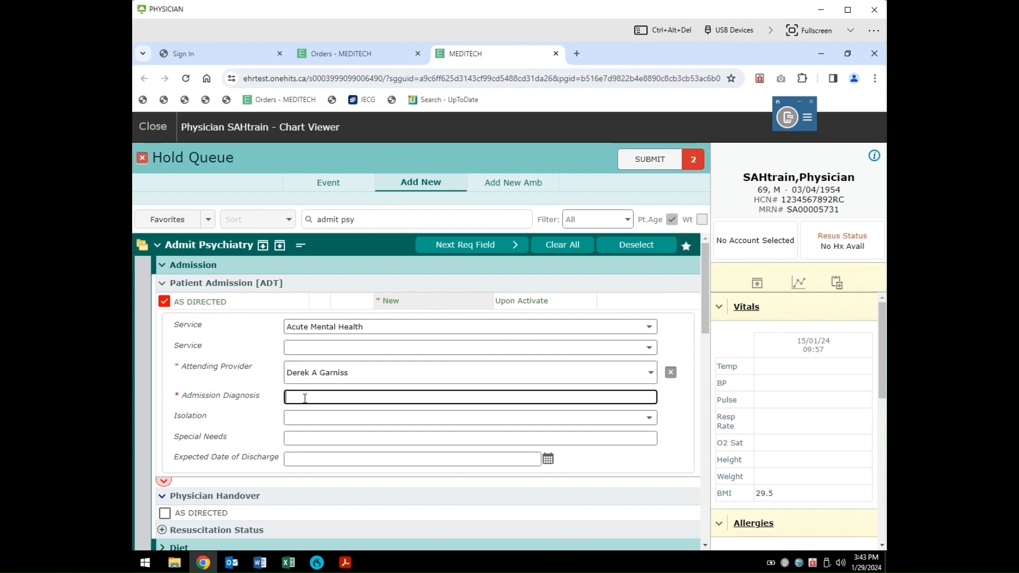
text(Depress)
text(iobn)
key(BackSpace)
key(BackSpace)
text(n)
Submit the selected Admit Psychiatry orders to the hold queue and save them with the provider's PIN.
scroll(307, 421, down, 2)
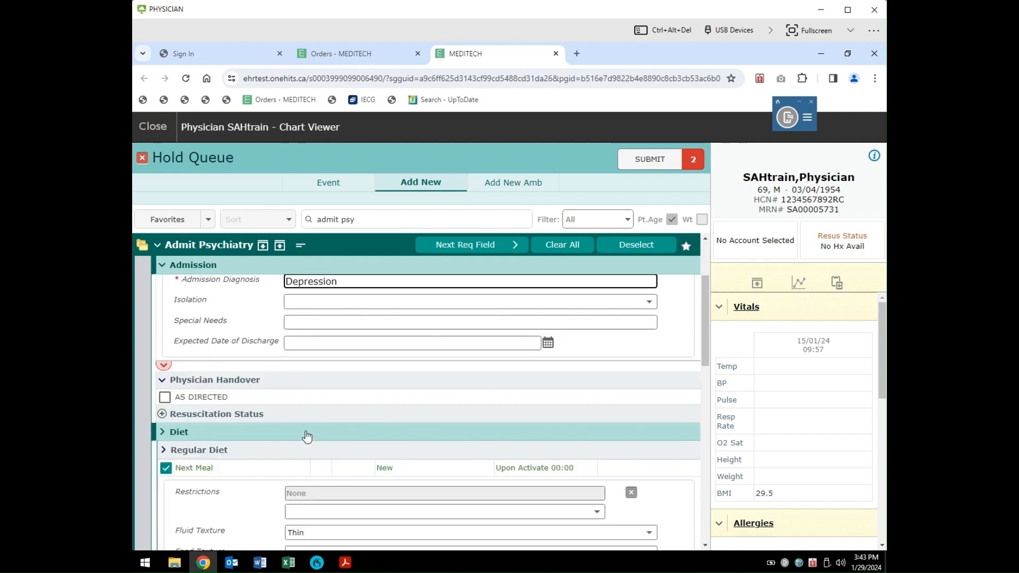
scroll(307, 436, down, 3)
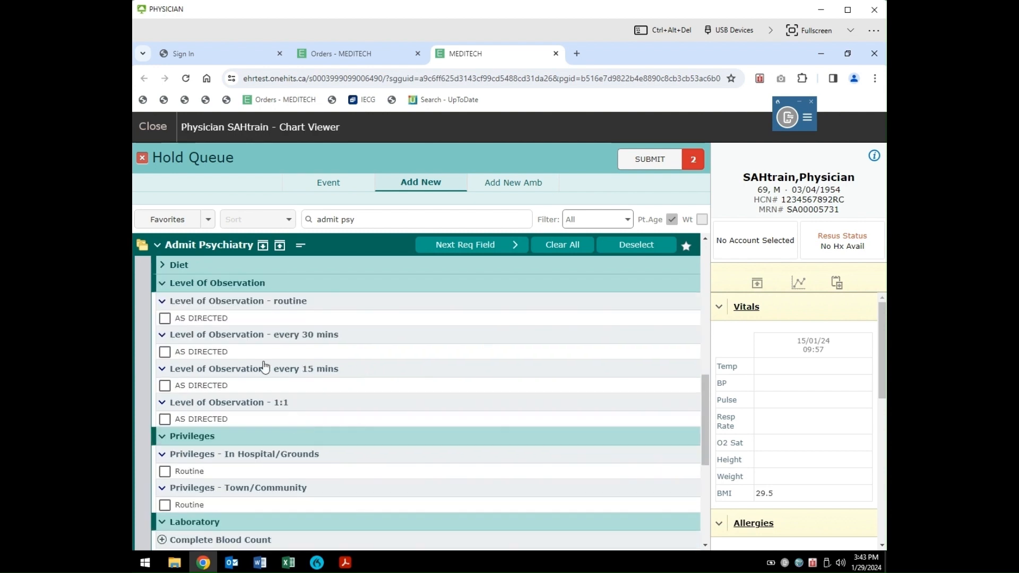
scroll(263, 382, down, 6)
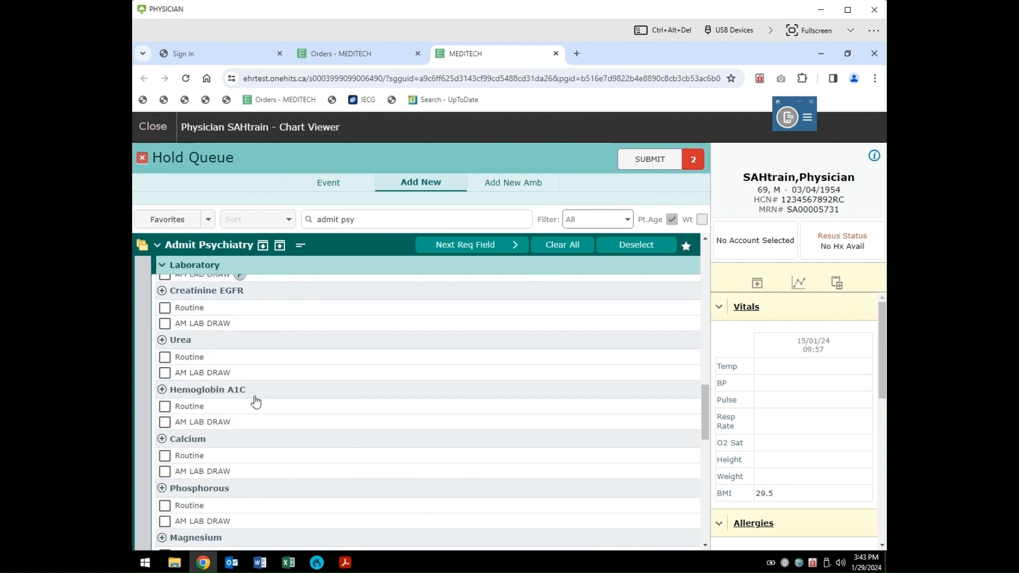
scroll(249, 409, down, 2)
scroll(247, 411, up, 3)
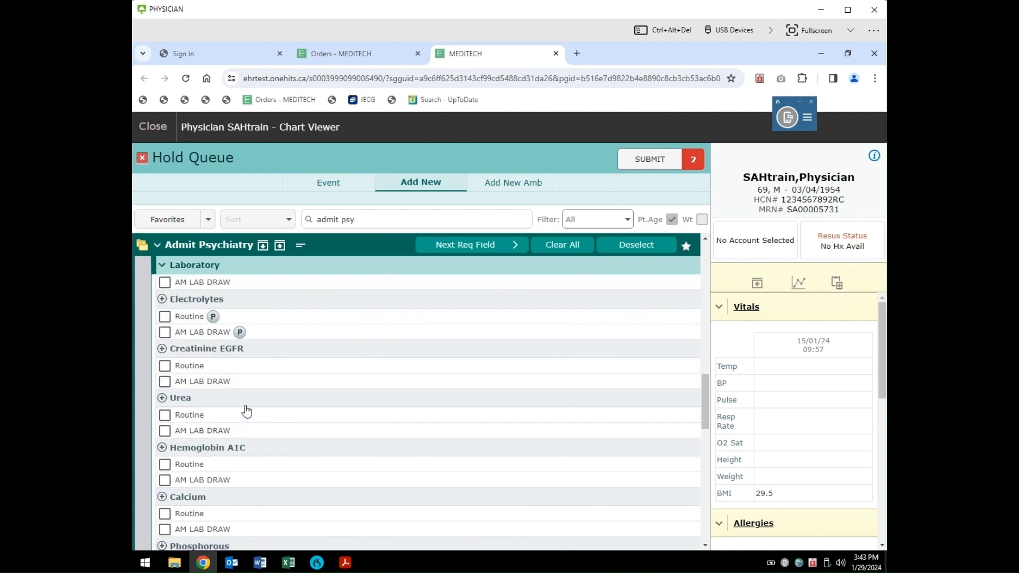
scroll(247, 411, up, 15)
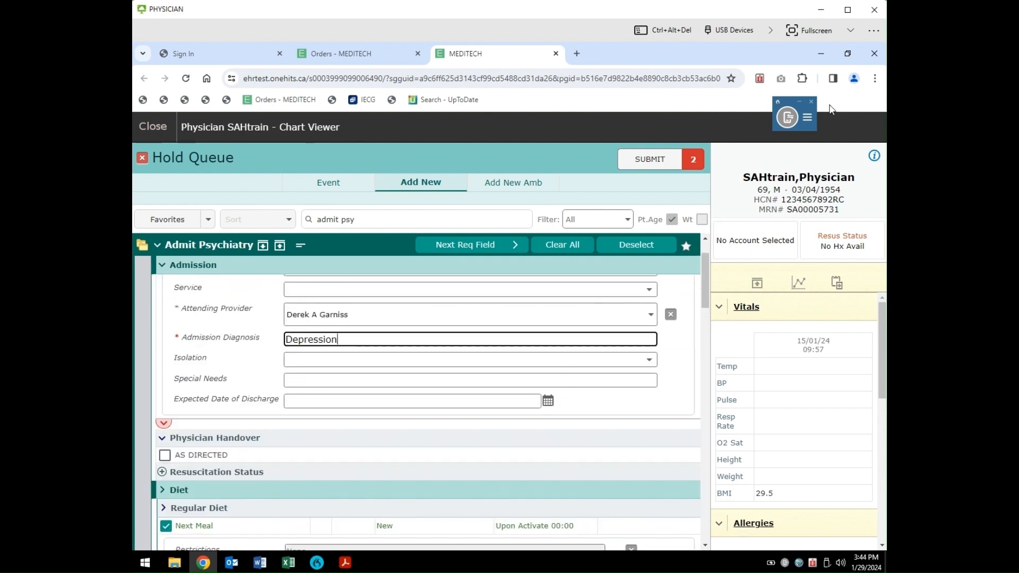
click(651, 159)
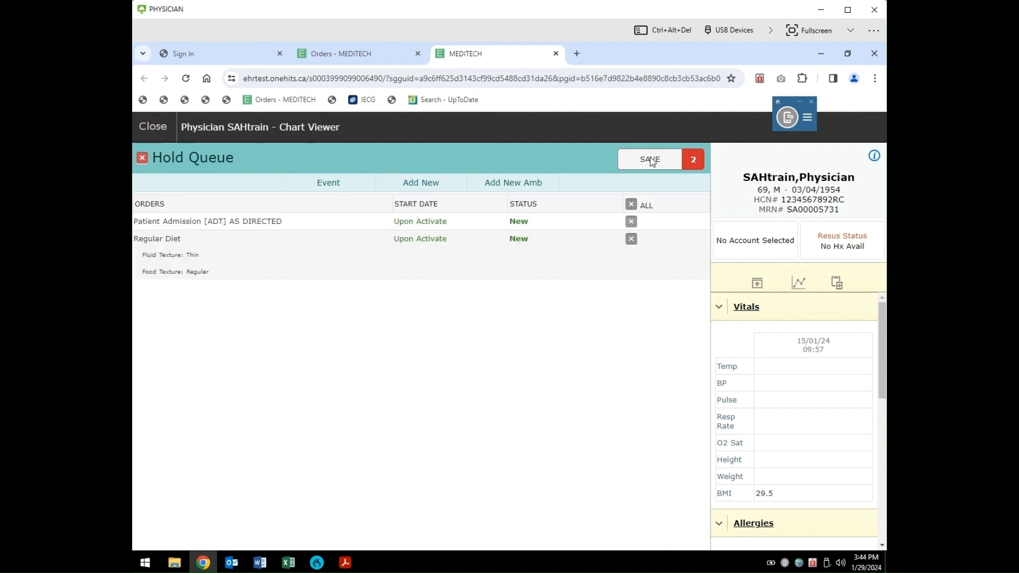
click(651, 160)
text(••••)
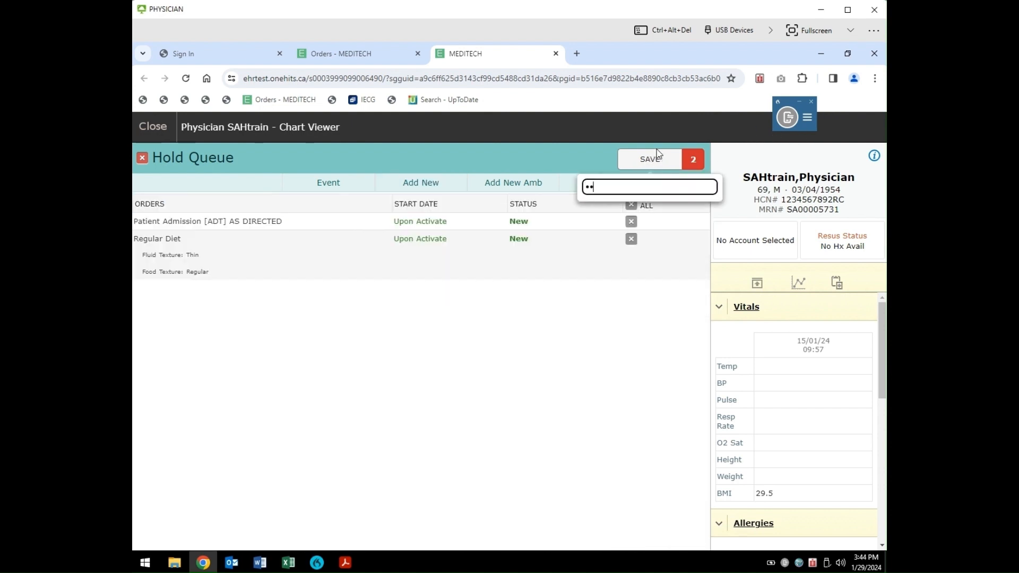
key(Return)
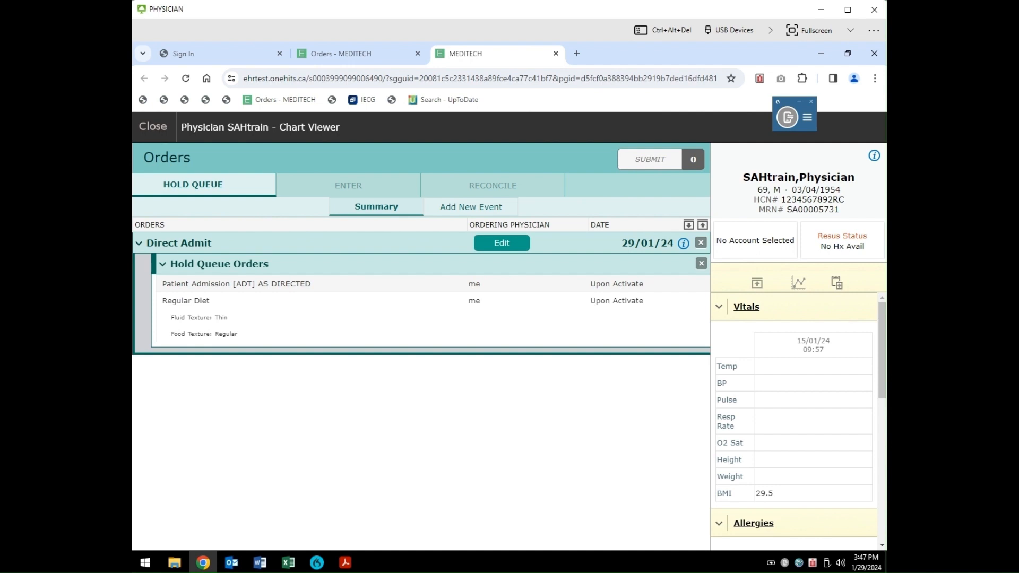
Close the Chart Viewer and reopen the hold queue from the orders of the 14:00 Minor Procedure Clinic follow-up patient.
click(154, 131)
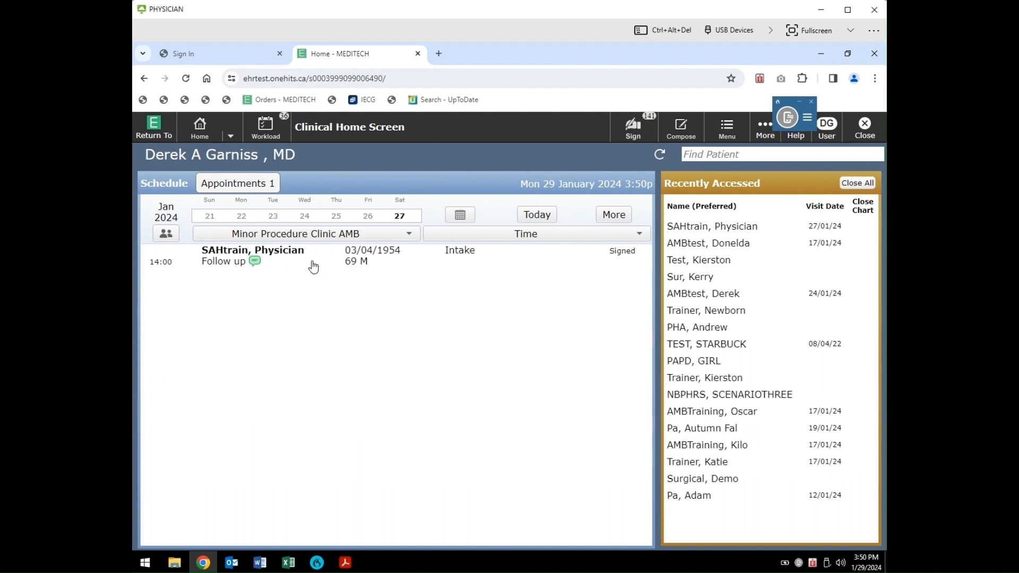
click(222, 262)
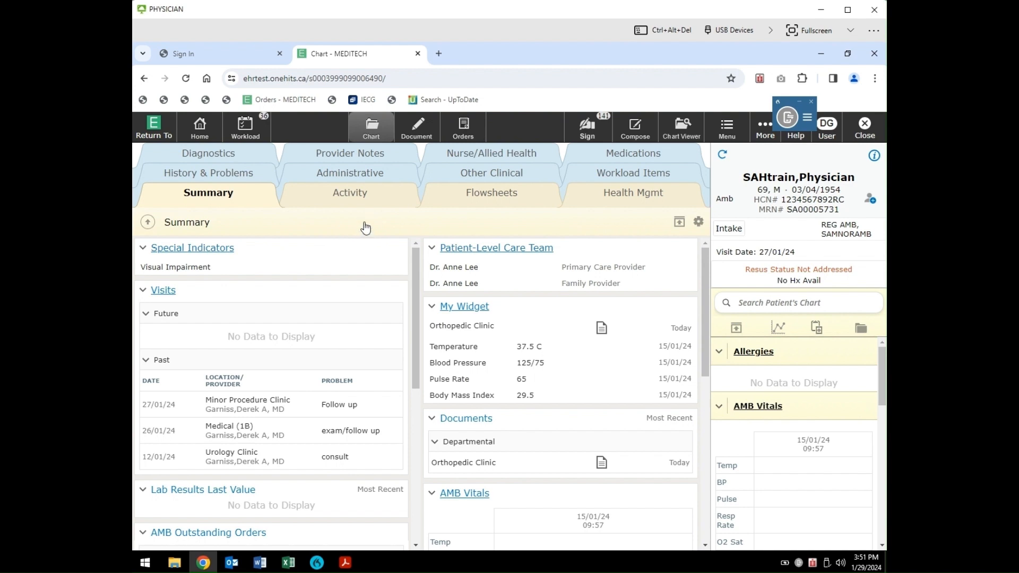
click(463, 133)
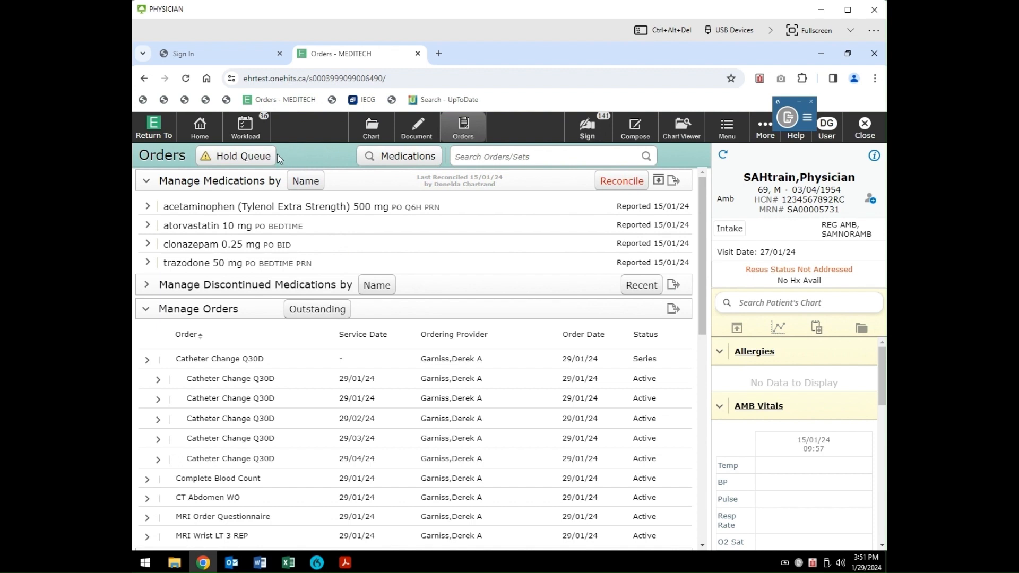
click(233, 158)
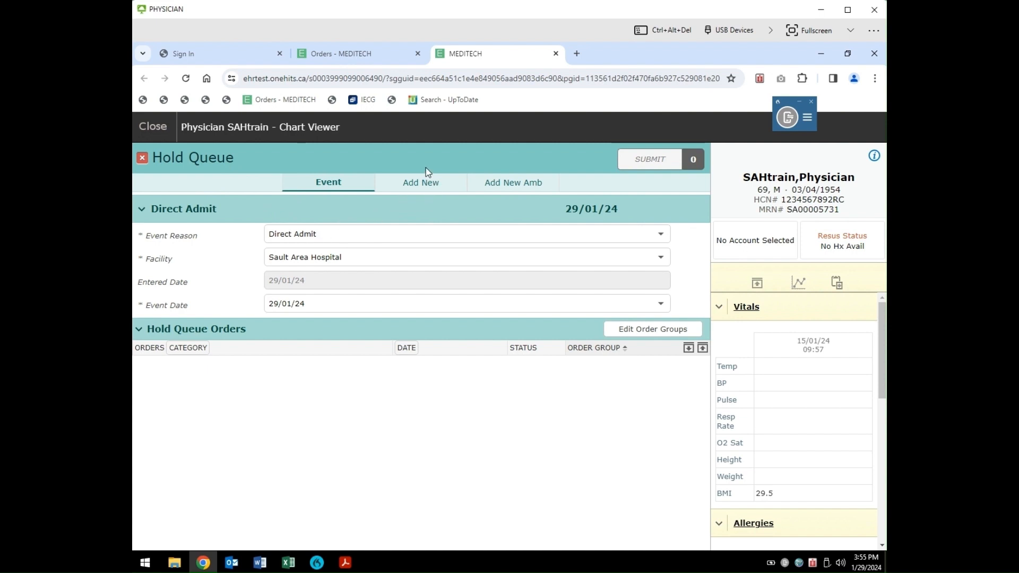
Search the new hold queue orders for cbc and add CBC [Complete Blood Count] with Urgent priority to the Direct Admit event.
click(411, 192)
text(cbc)
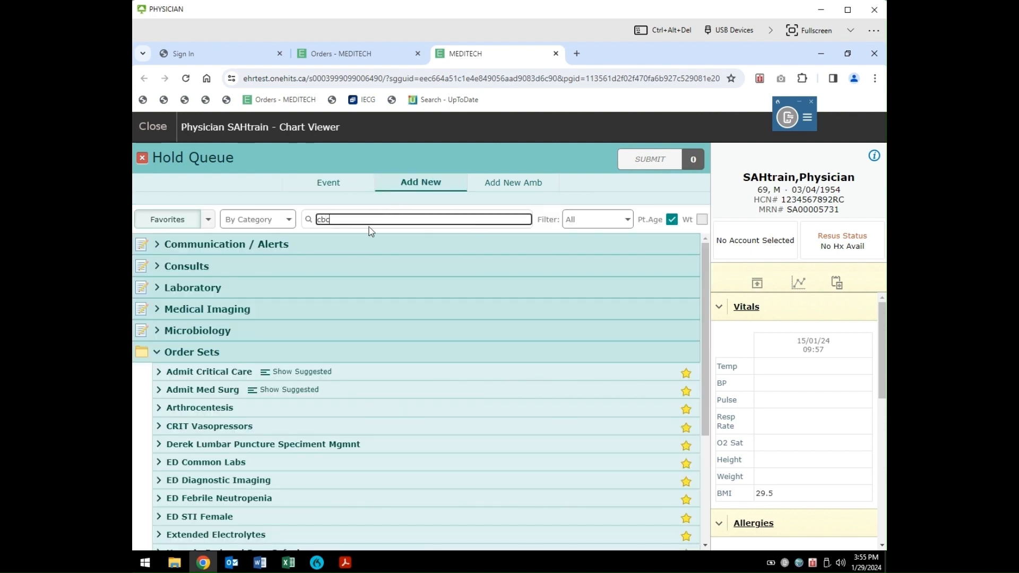
key(Return)
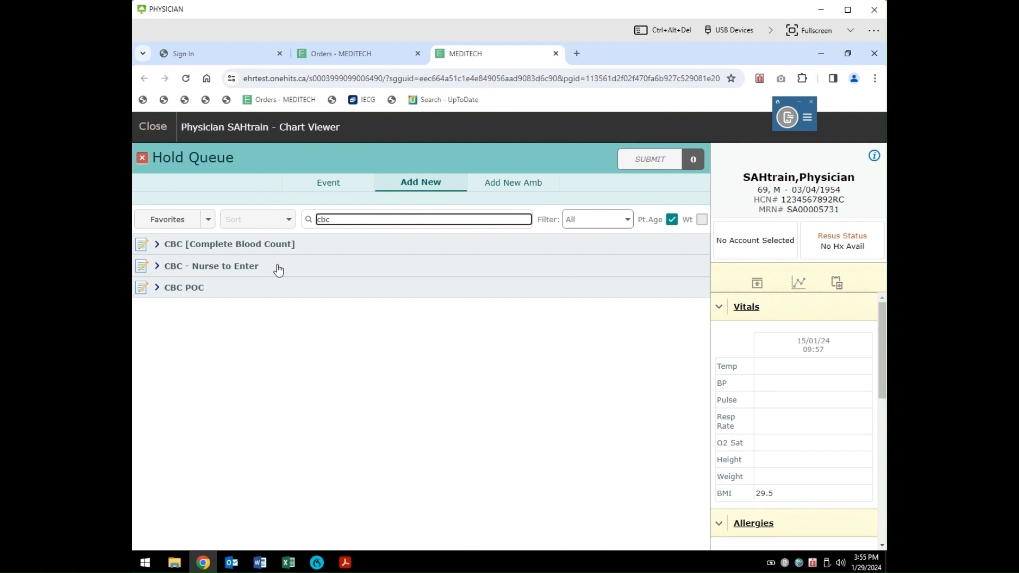
click(219, 246)
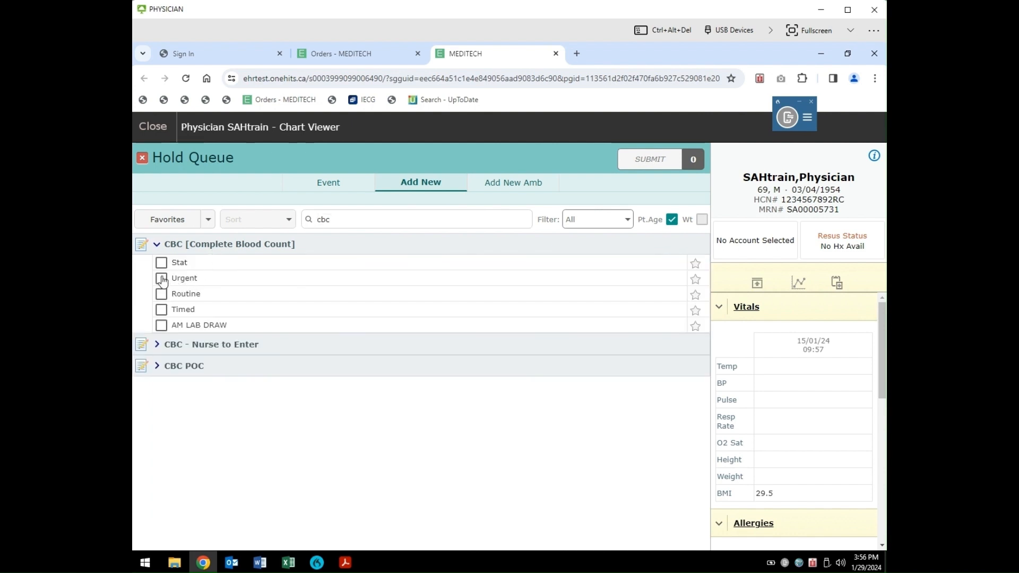
click(162, 279)
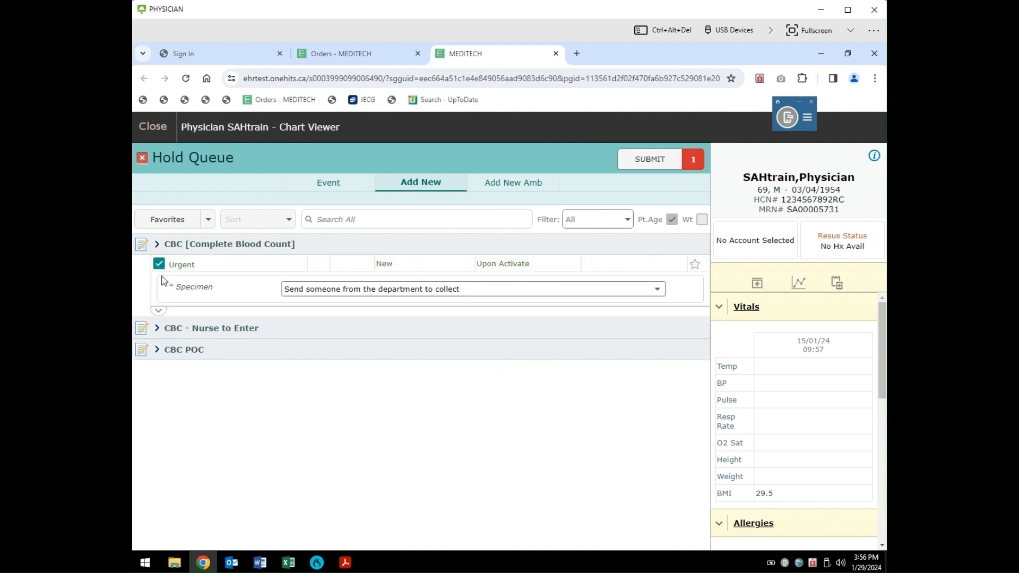
Submit the urgent complete blood count order and save it to the hold queue with the provider's PIN.
click(620, 168)
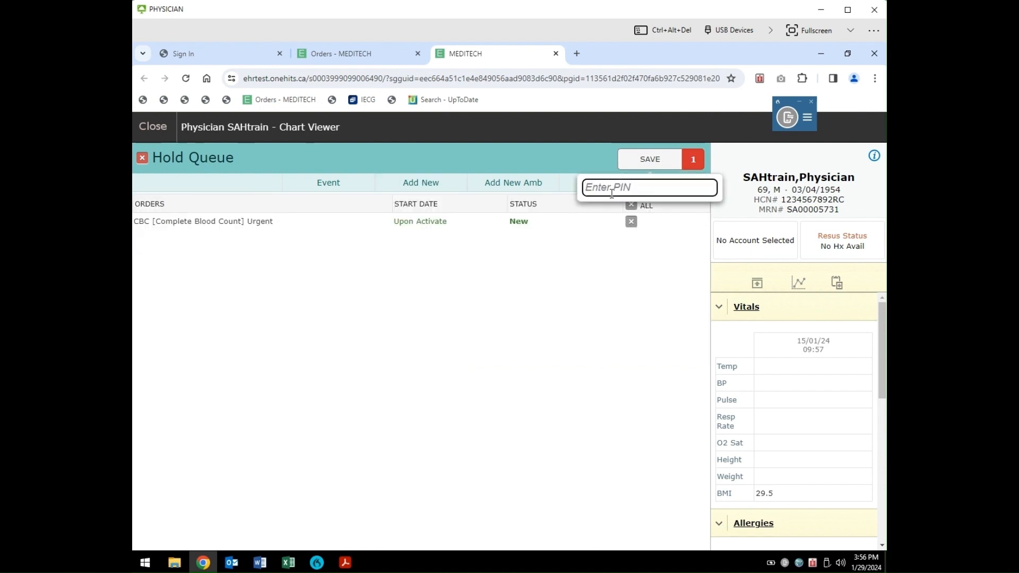
text(****)
key(Return)
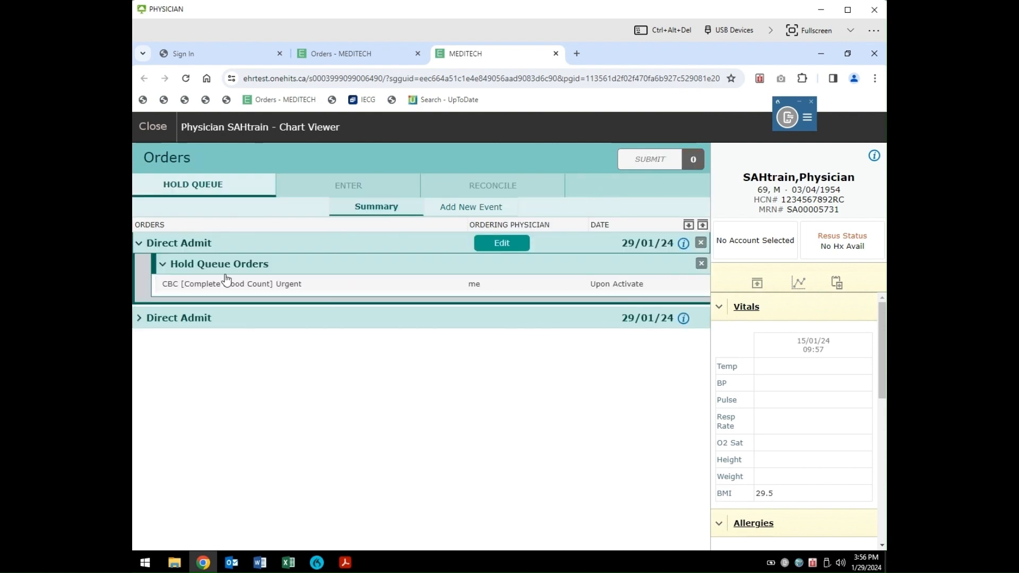